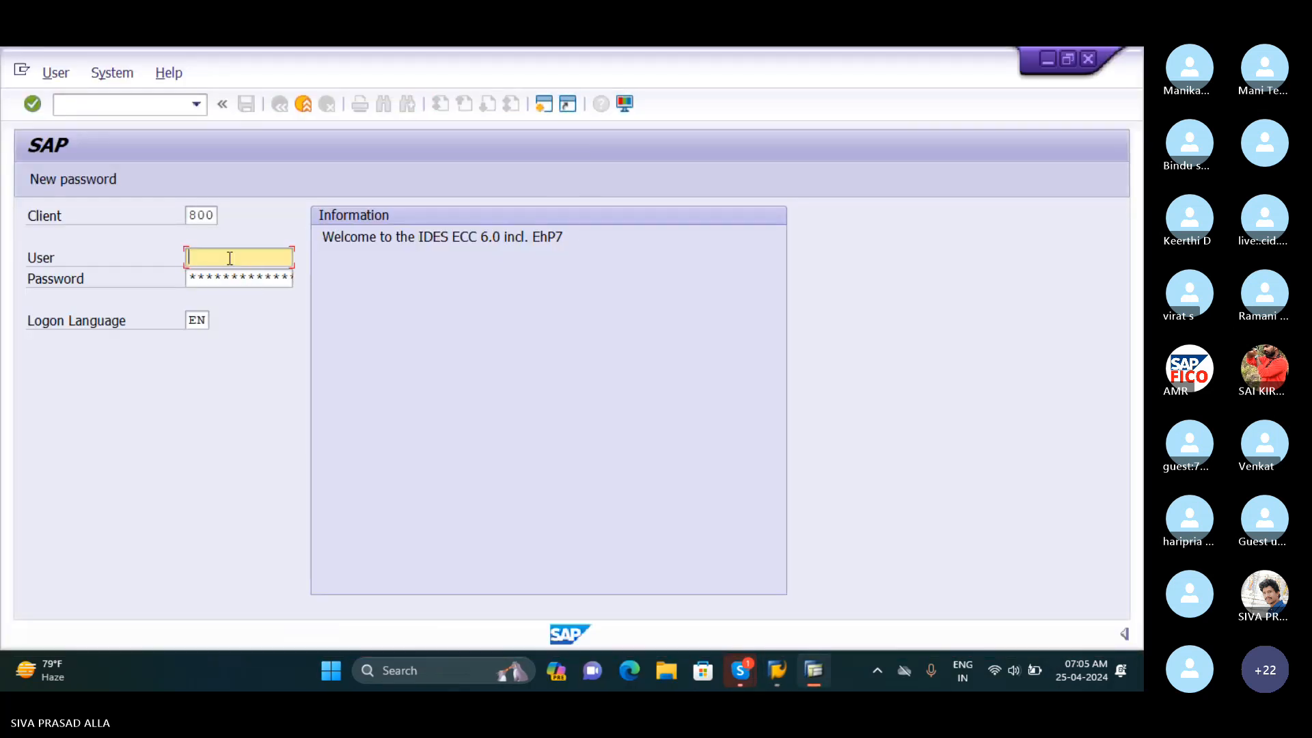
Log on to client 800 by entering the user ID and the account password
{"action": "type", "text": "s12"}
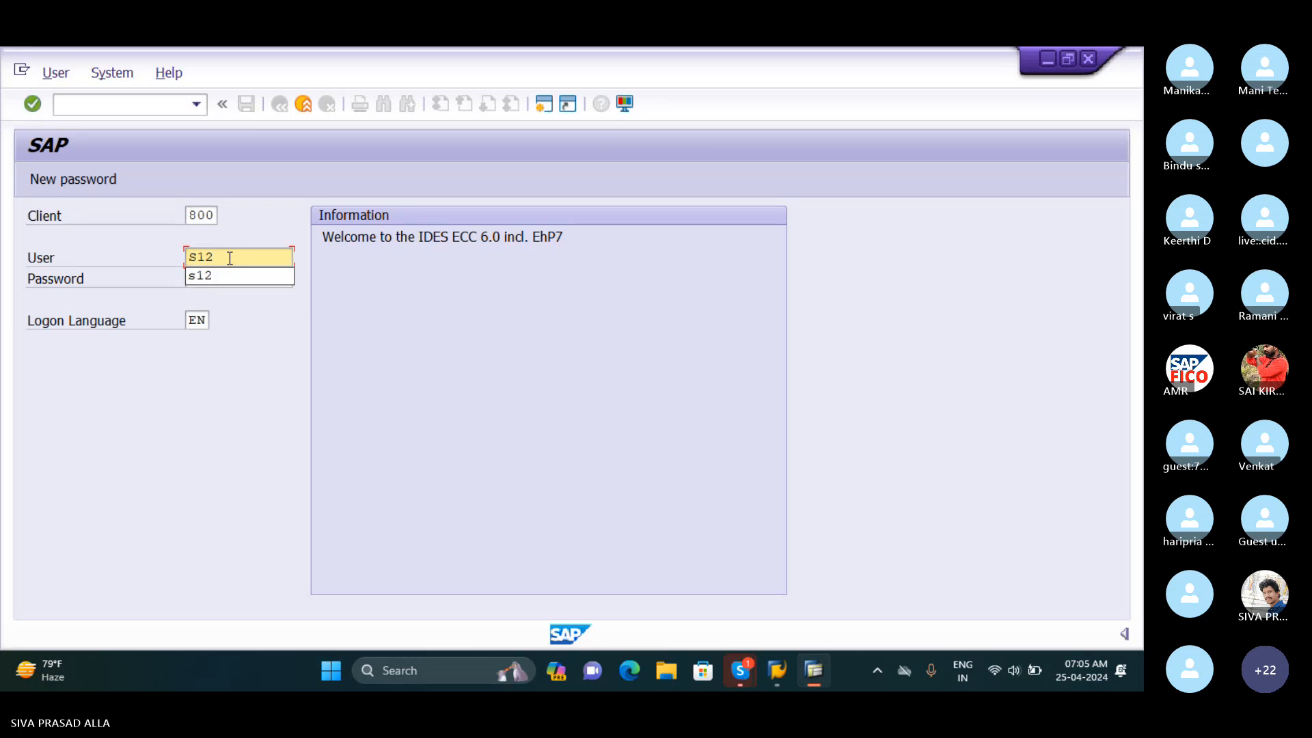
{"action": "key", "text": "Tab"}
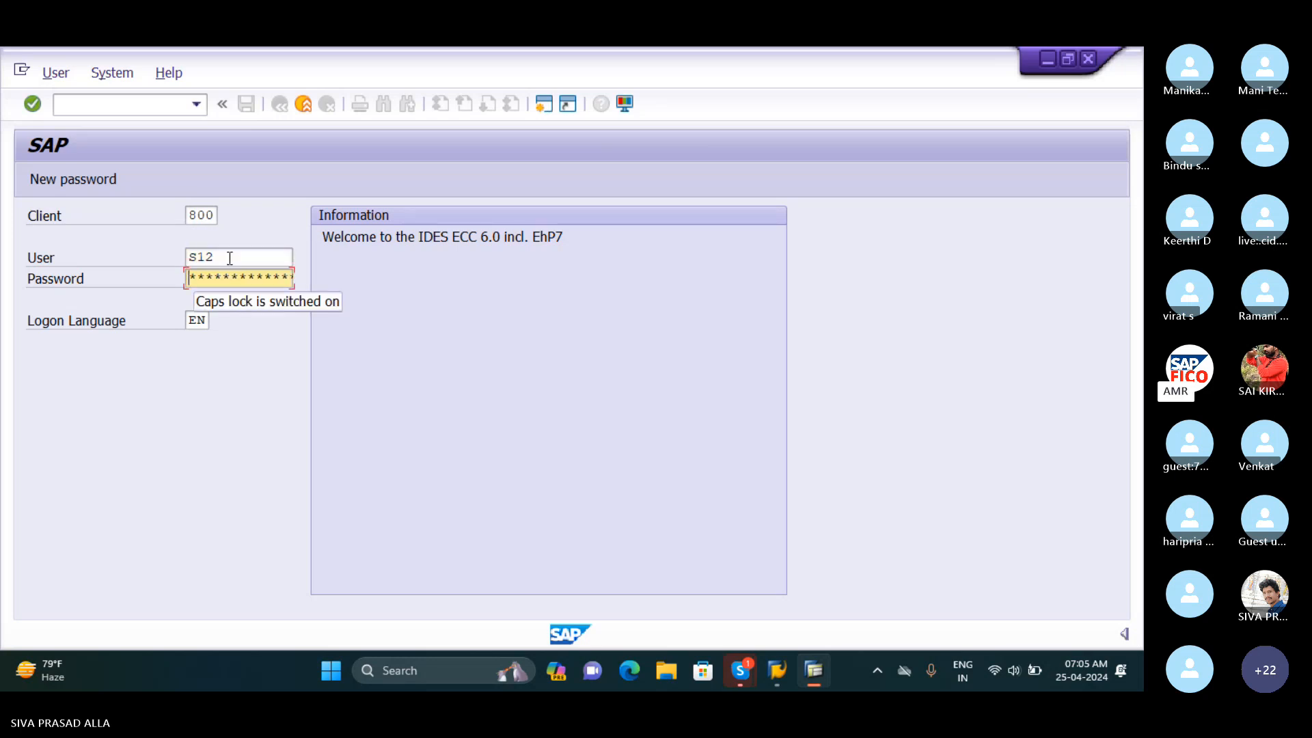
{"action": "type", "text": "***"}
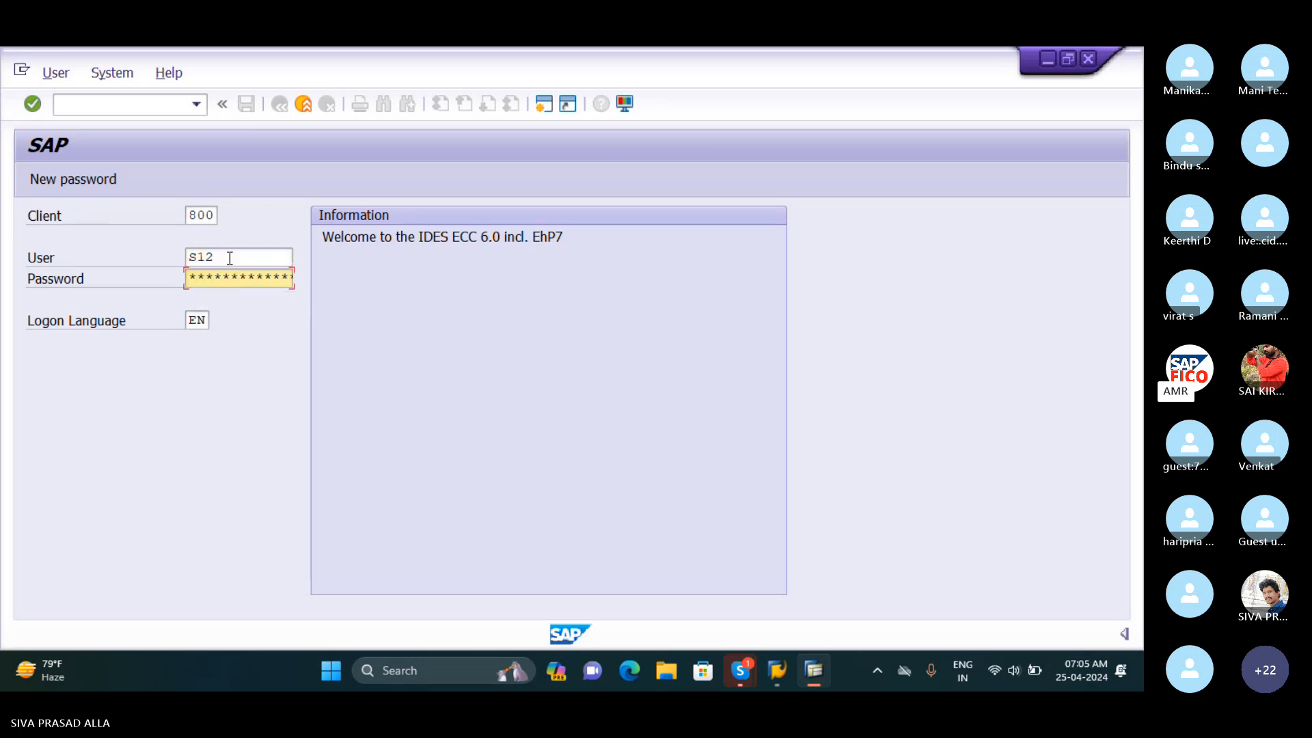
{"action": "key", "text": "Return"}
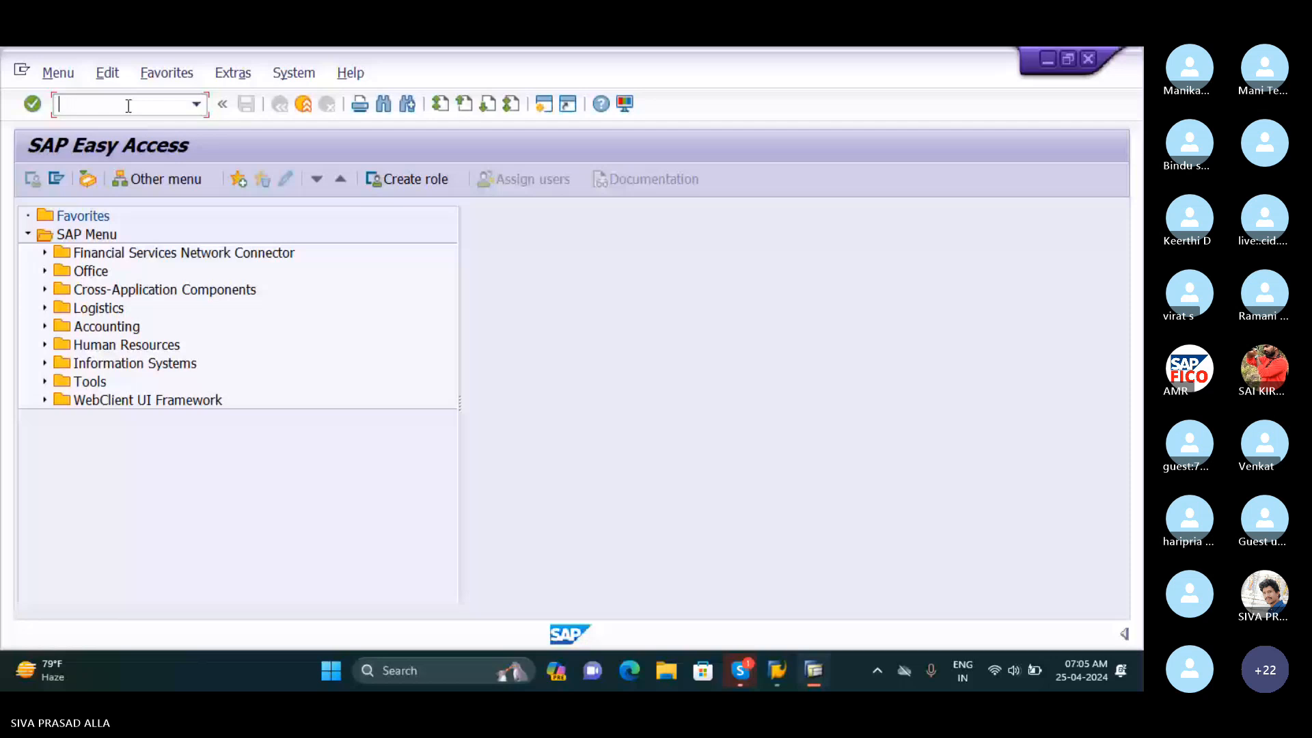
Open the SAP Customizing Implementation Guide with transaction SPRO
{"action": "type", "text": "OX0"}
{"action": "key", "text": "Return"}
{"action": "type", "text": "SPRO"}
{"action": "key", "text": "Return"}
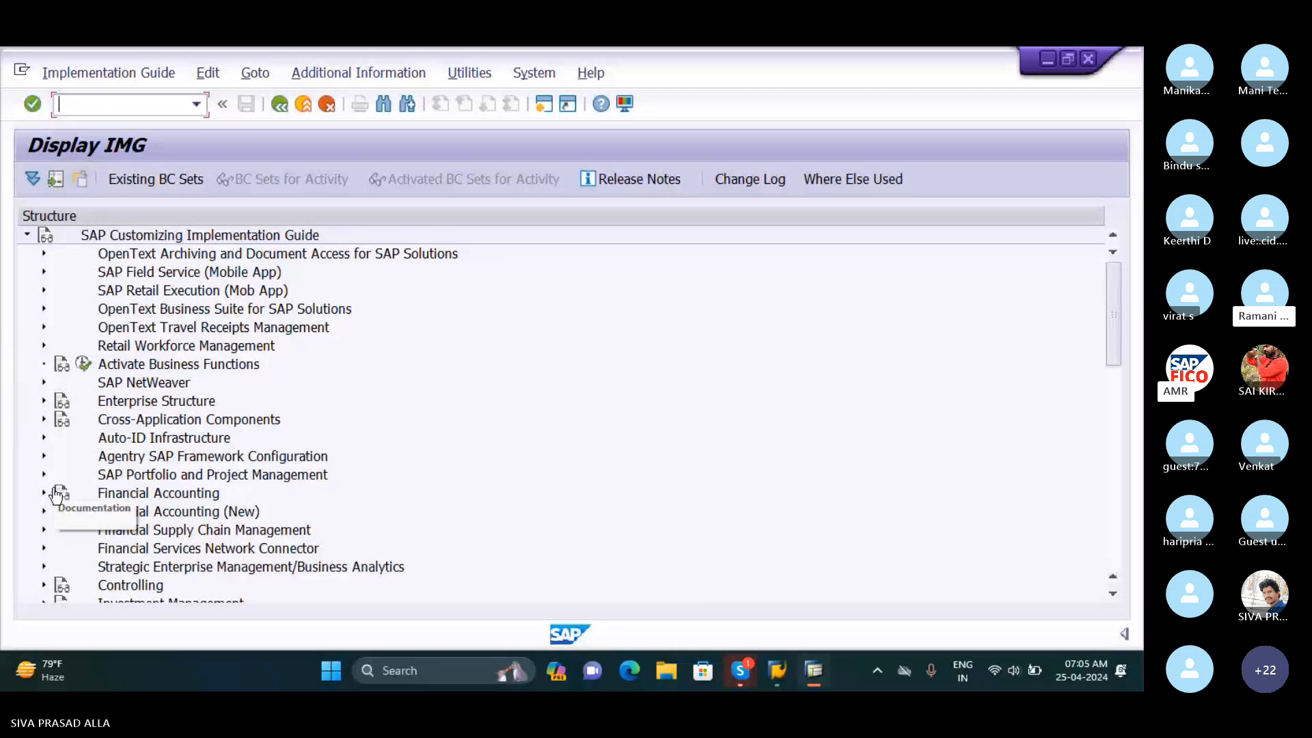
Open the Define Business Area activity under Enterprise Structure, Definition, Financial Accounting
{"action": "left_click", "coordinate": [44, 401]}
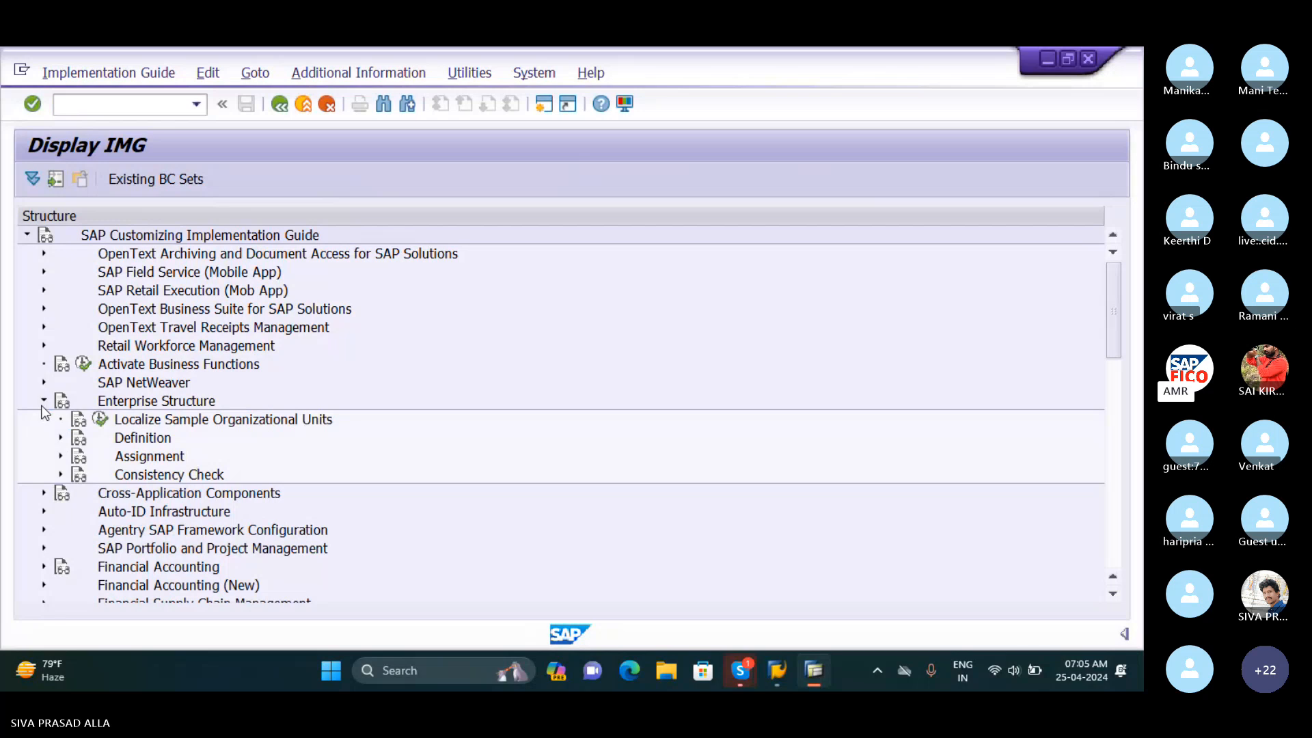
{"action": "left_click", "coordinate": [61, 437]}
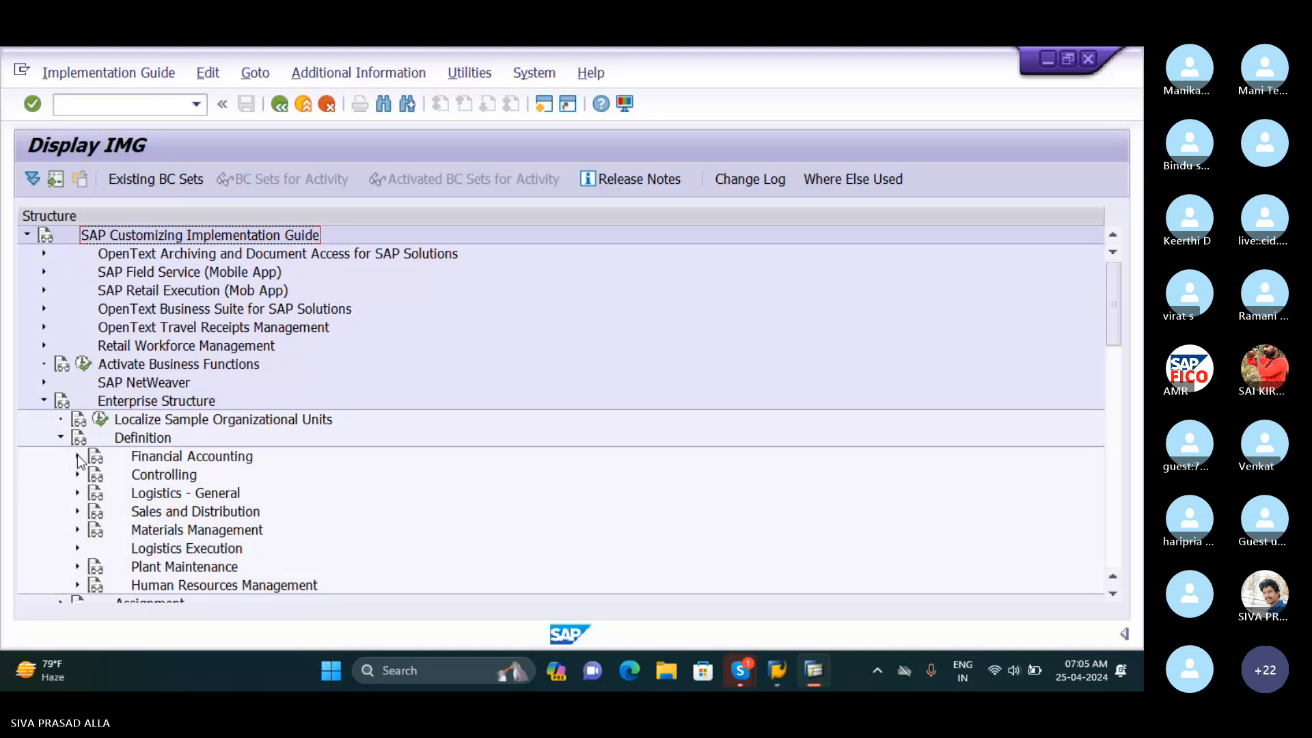
{"action": "left_click", "coordinate": [78, 456]}
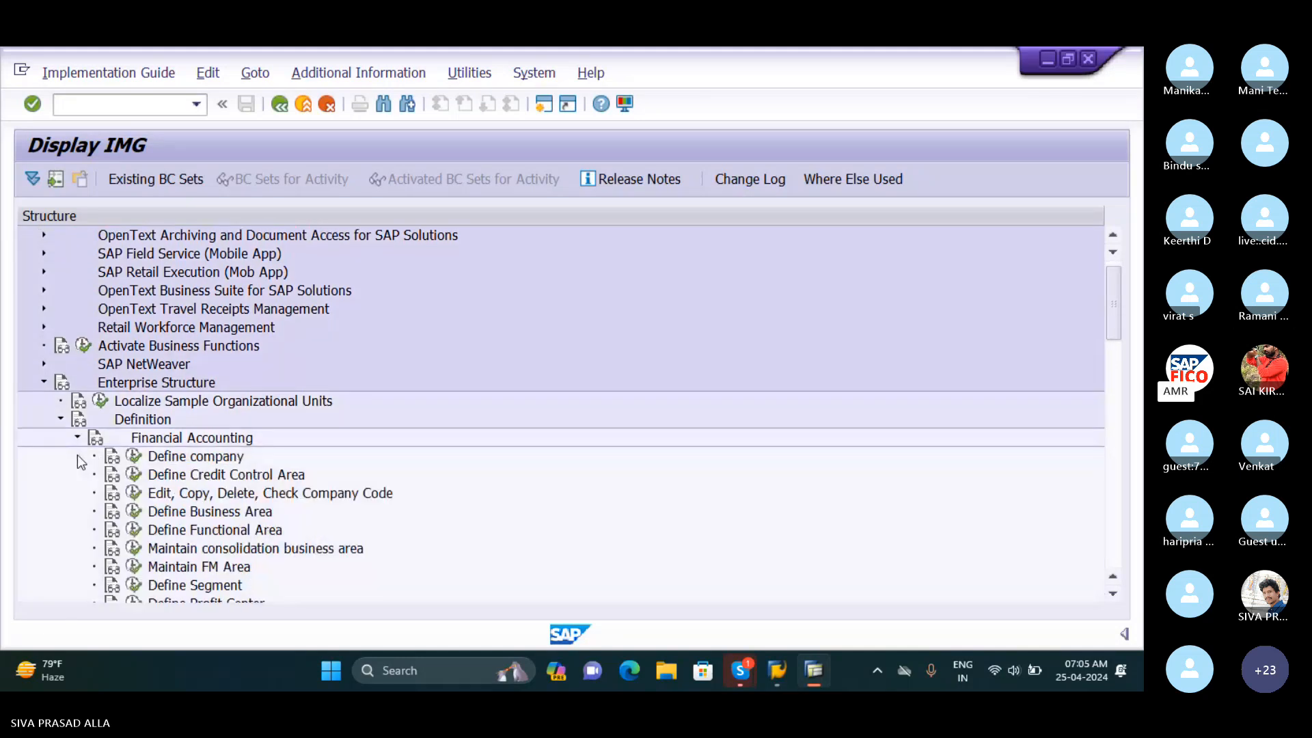
{"action": "left_click", "coordinate": [135, 514]}
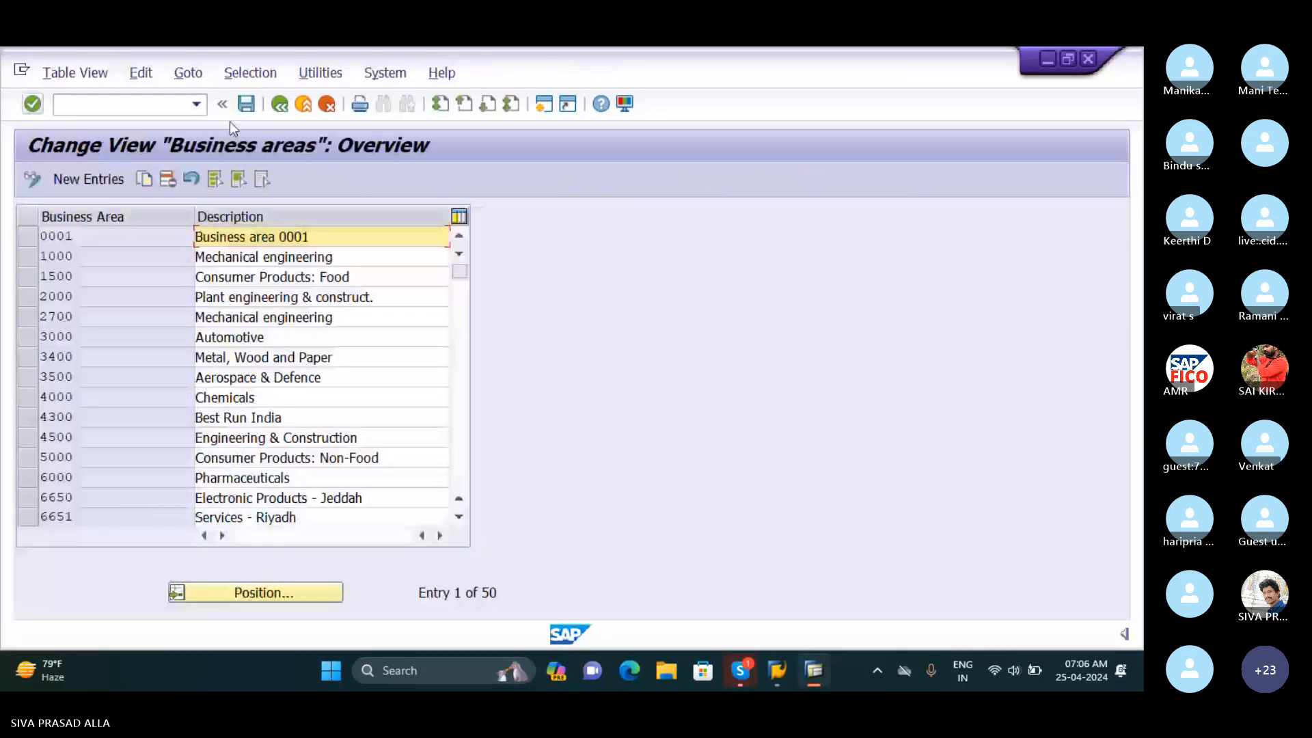
Hide and restore the command field, and return from the business areas overview to the implementation guide
{"action": "left_click", "coordinate": [227, 104]}
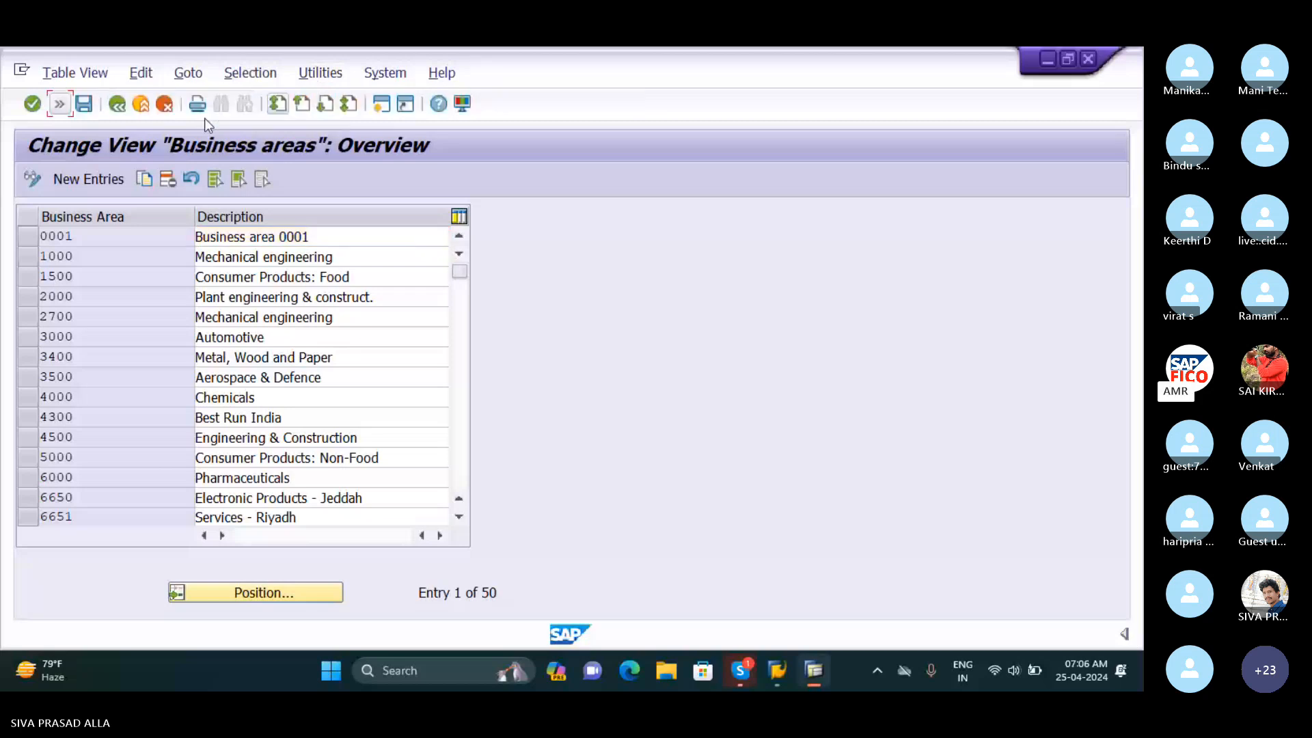
{"action": "left_click", "coordinate": [60, 104]}
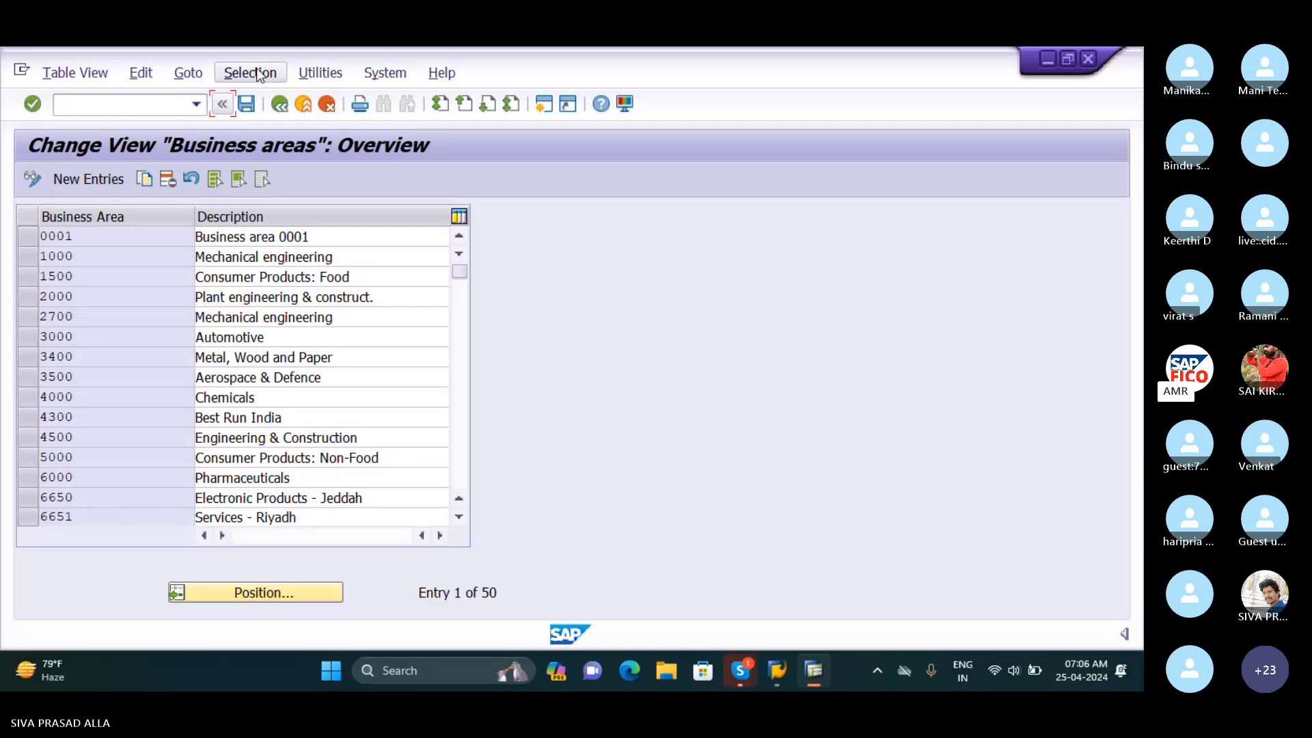
{"action": "left_click", "coordinate": [279, 104]}
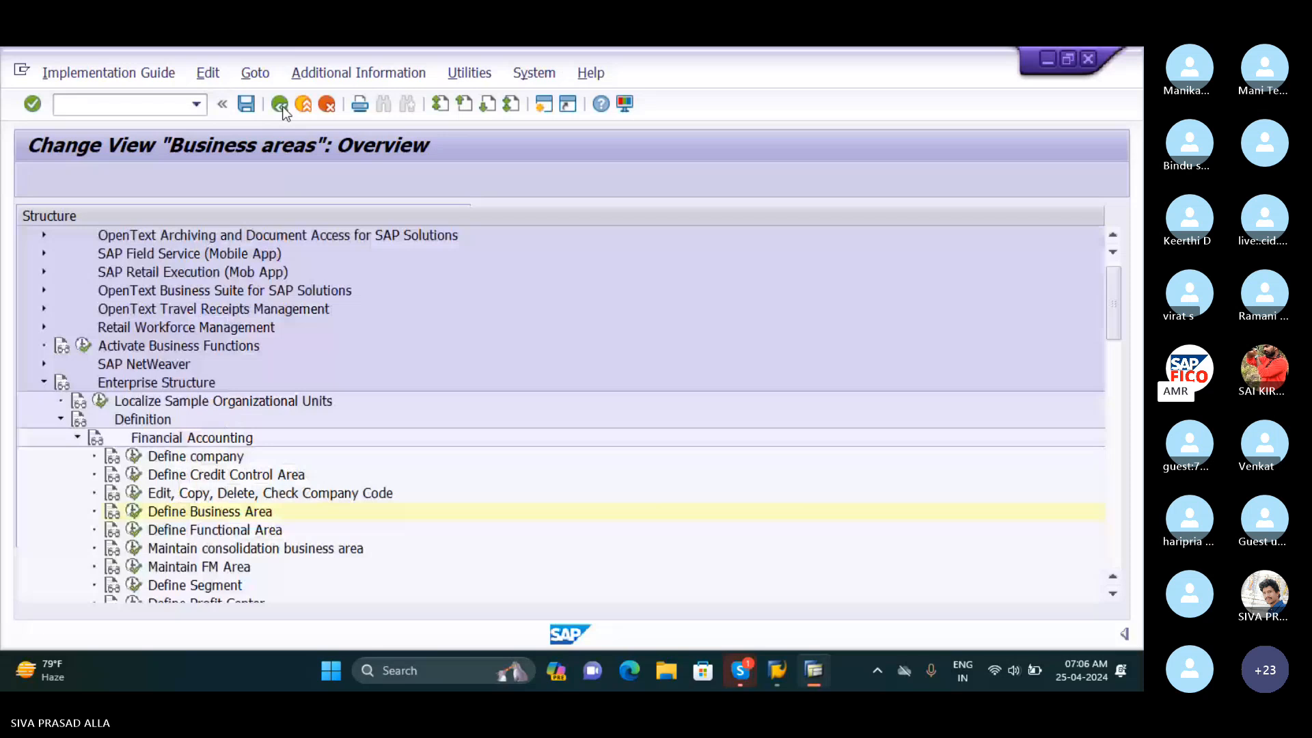
Display the Attributes keys as additional information for the guide's activities and widen that column to show the full keys
{"action": "left_click", "coordinate": [321, 73]}
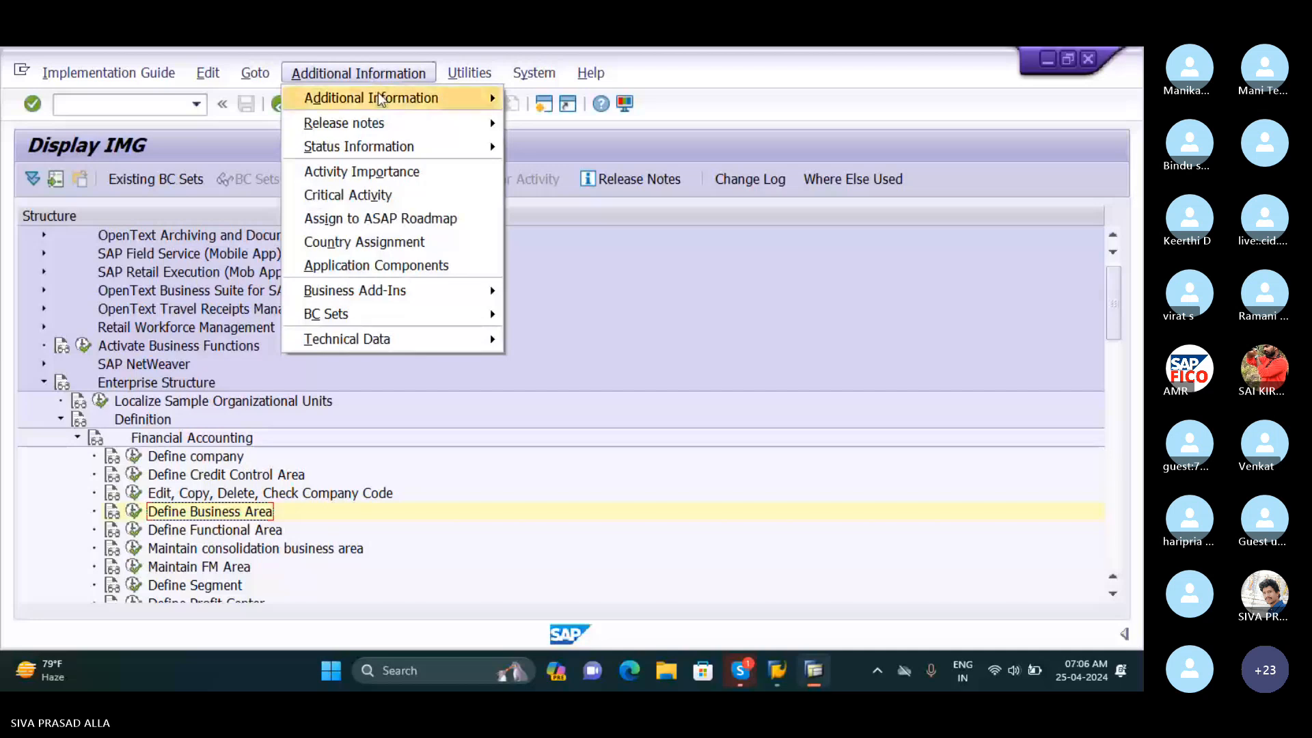
{"action": "mouse_move", "coordinate": [384, 102]}
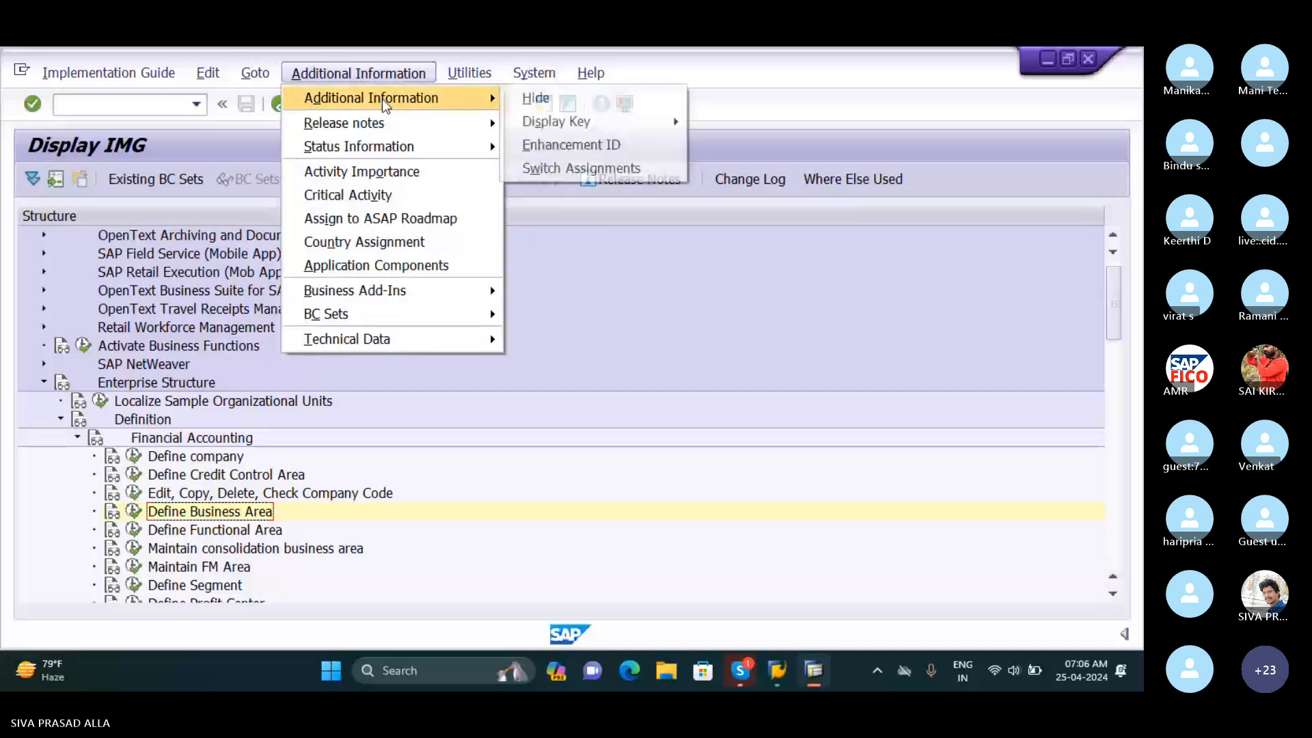
{"action": "mouse_move", "coordinate": [574, 126]}
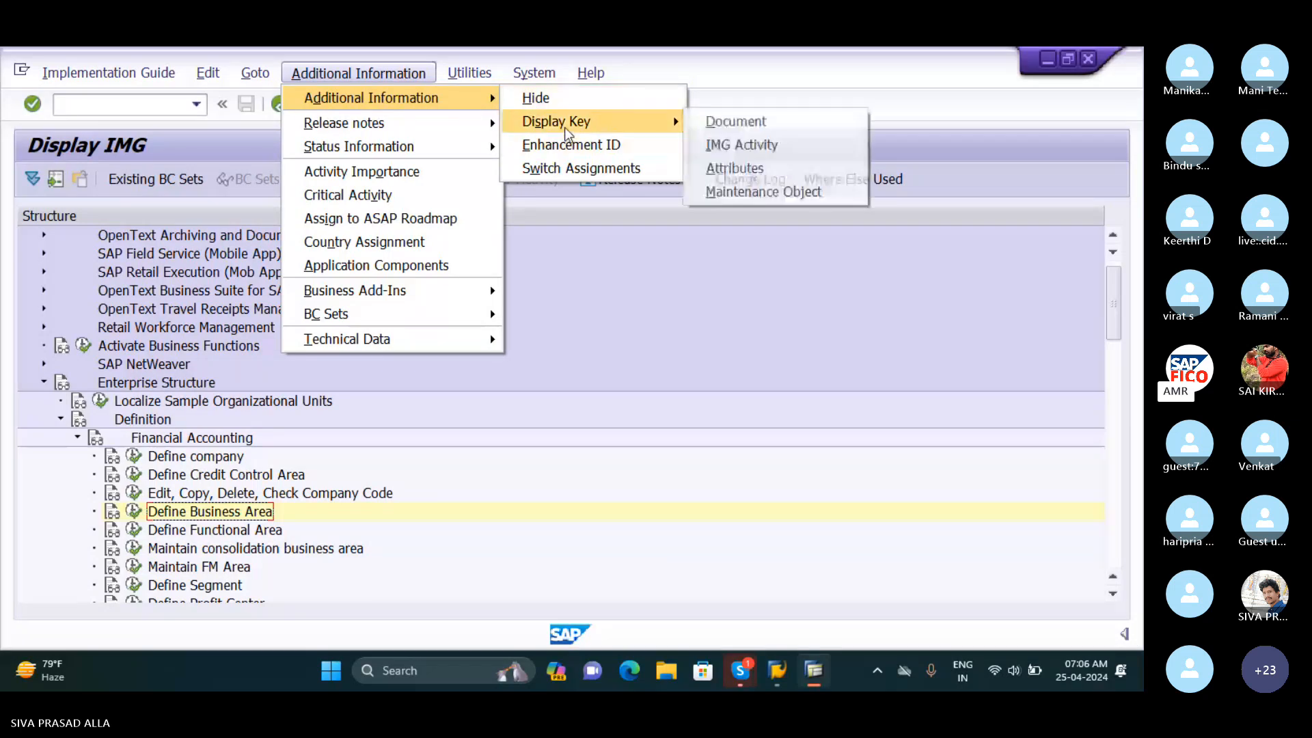
{"action": "left_click", "coordinate": [738, 165]}
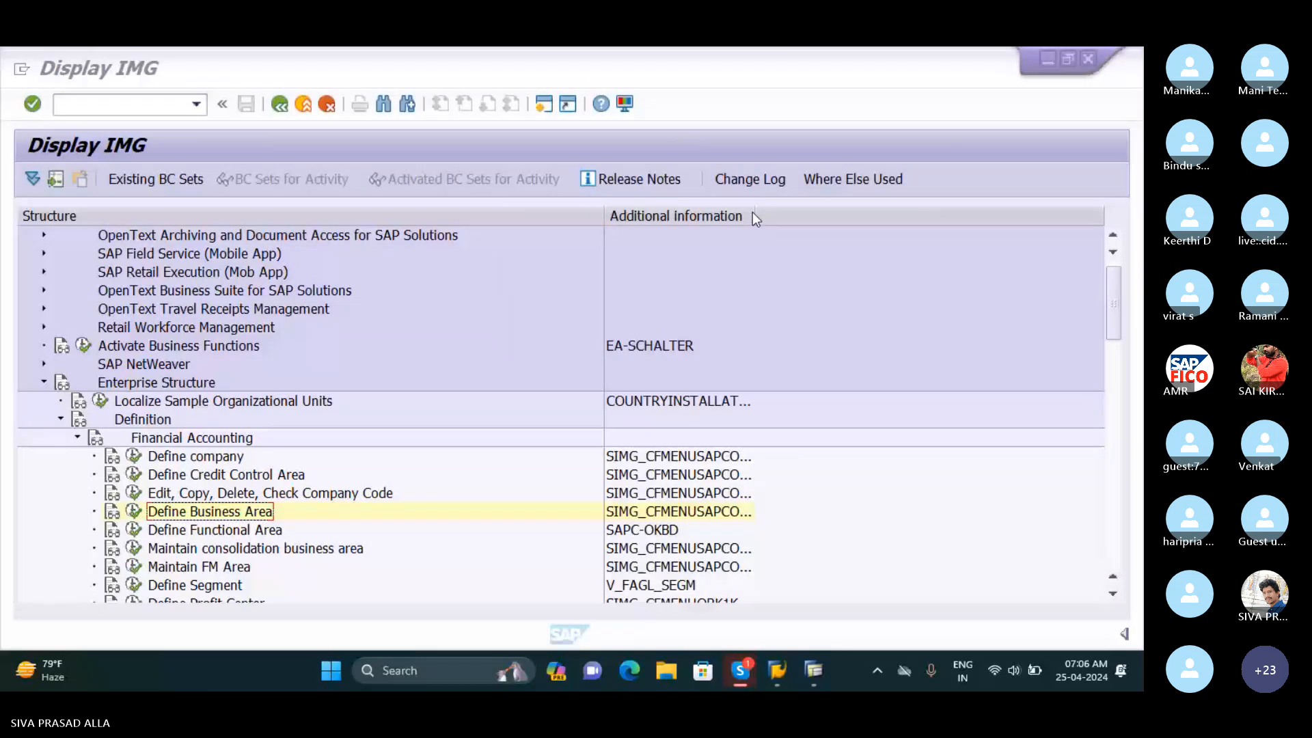
{"action": "left_click_drag", "start_coordinate": [753, 216], "coordinate": [777, 219]}
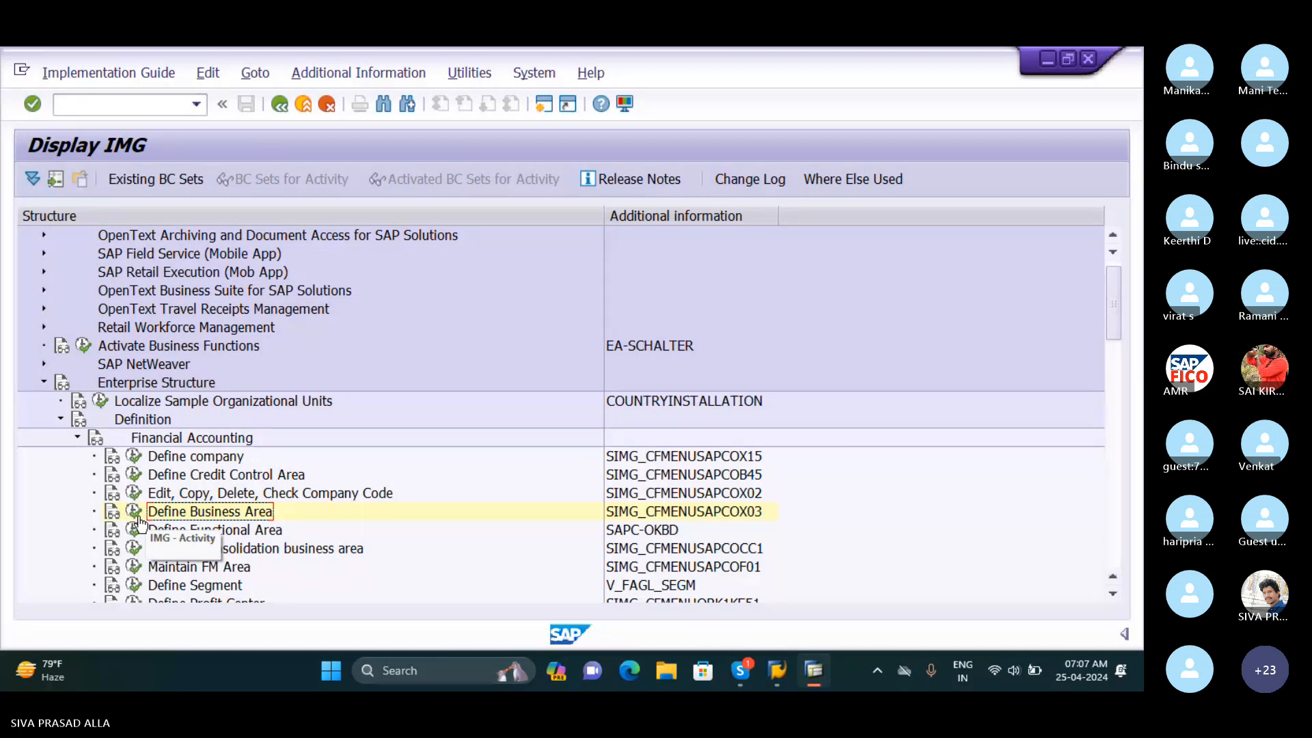
Start new entries in the Define Business Area activity and enter the business area code SIV1 in the first row
{"action": "left_click", "coordinate": [139, 519]}
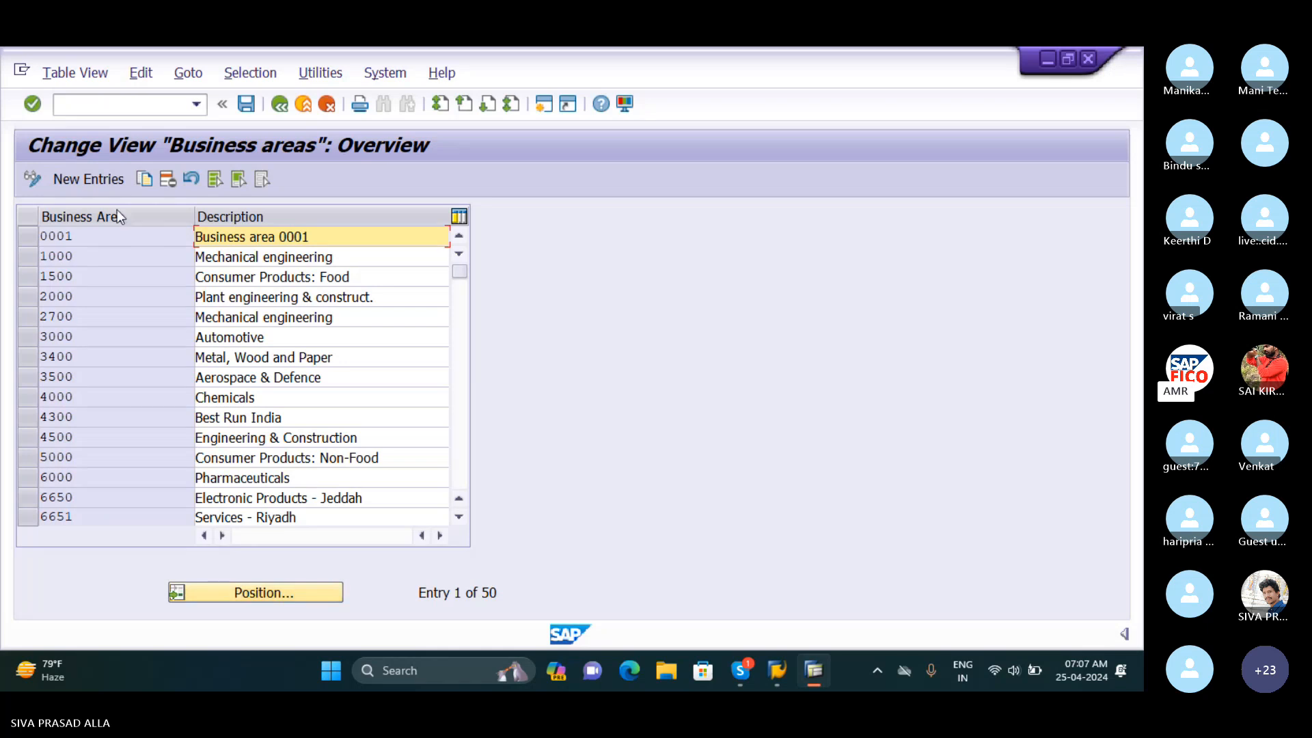
{"action": "left_click", "coordinate": [91, 180]}
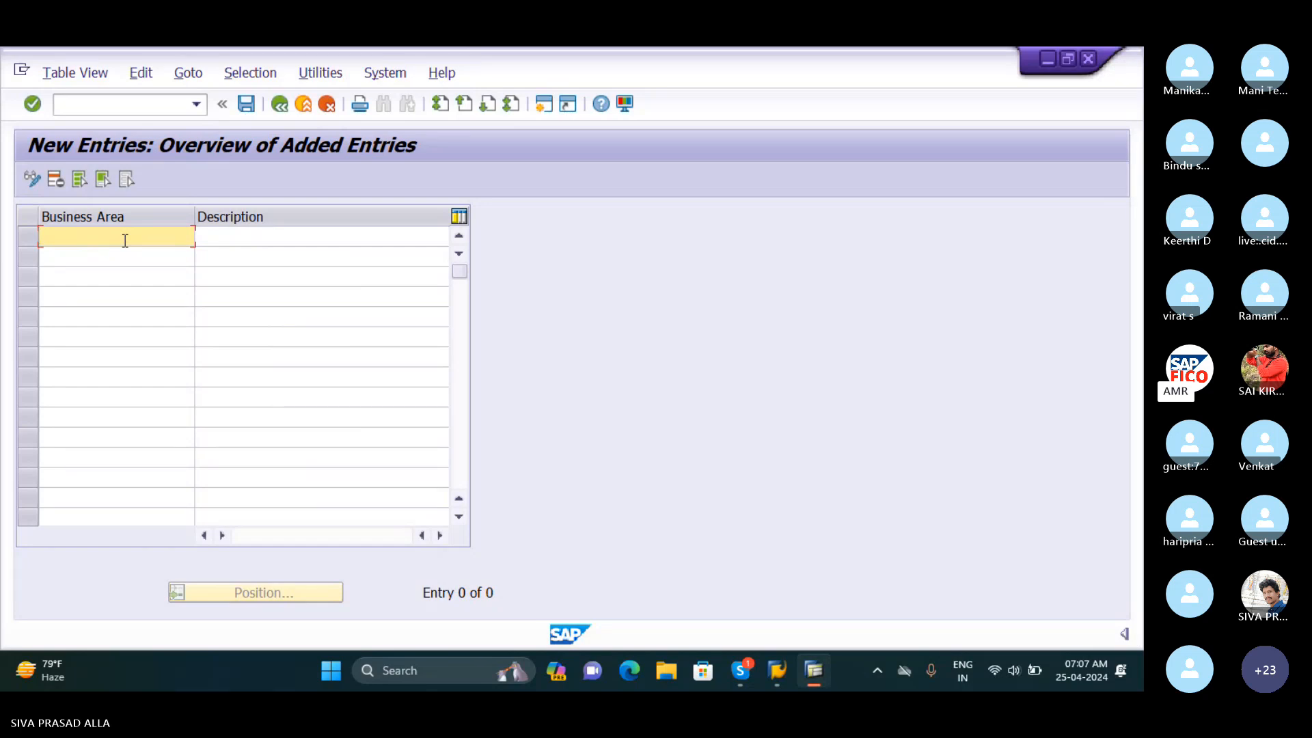
{"action": "type", "text": "SIV"}
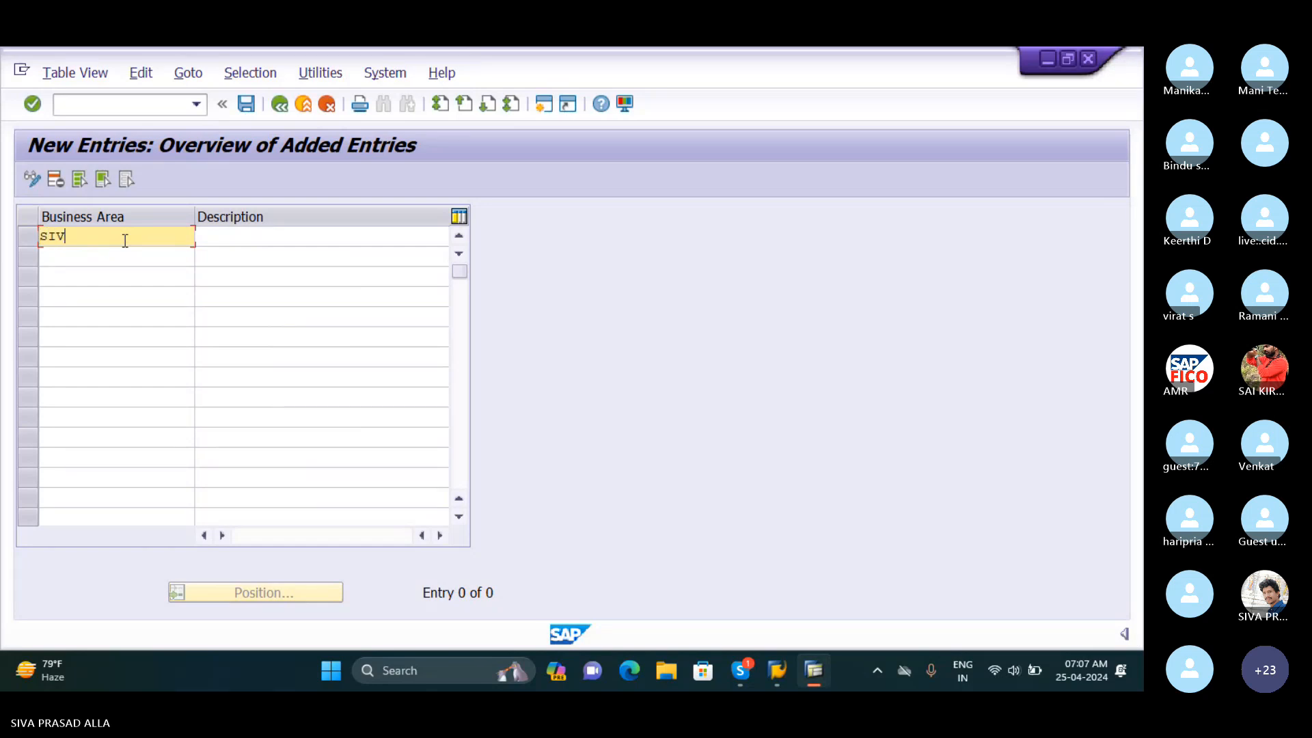
{"action": "type", "text": "O"}
{"action": "key", "text": "Delete"}
{"action": "type", "text": "1"}
{"action": "key", "text": "Tab"}
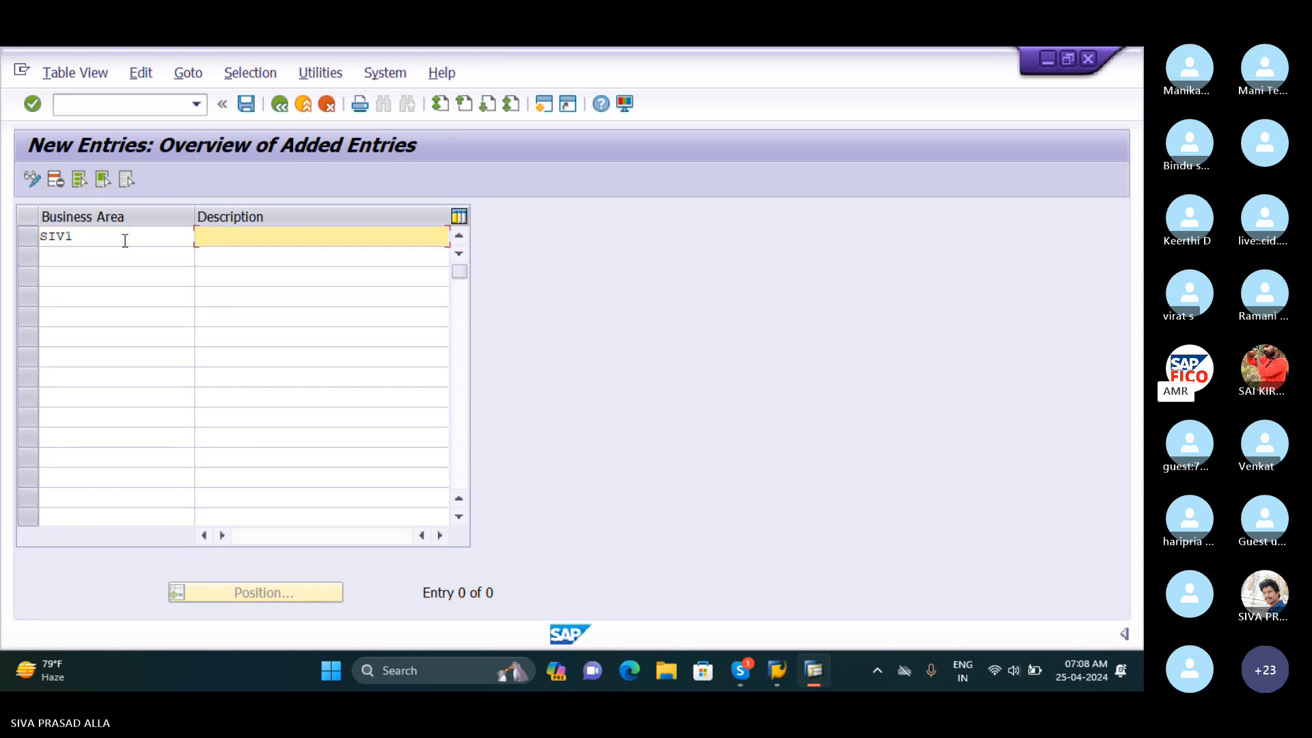
Set the description of business area SIV1 to "HYDERABAD BUSINESS AREA SIVA"
{"action": "type", "text": "HYDERA"}
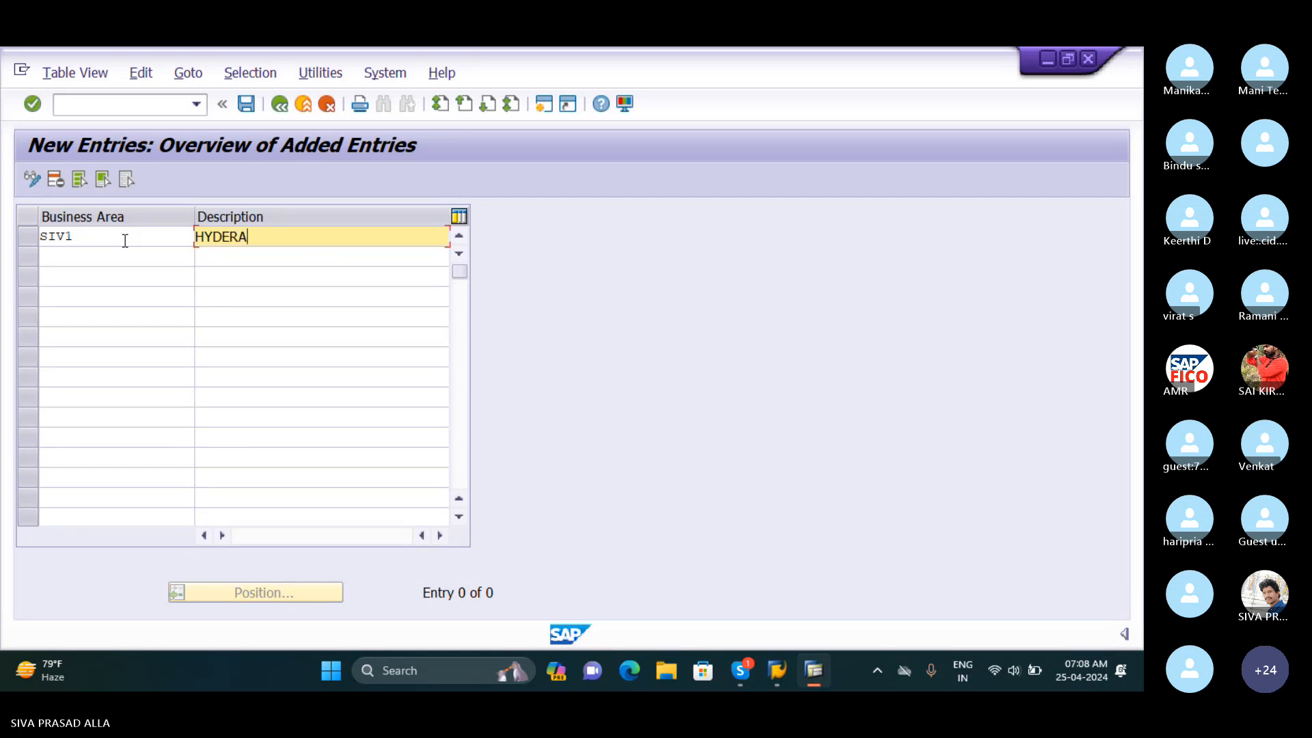
{"action": "type", "text": "BAD"}
{"action": "type", "text": "B"}
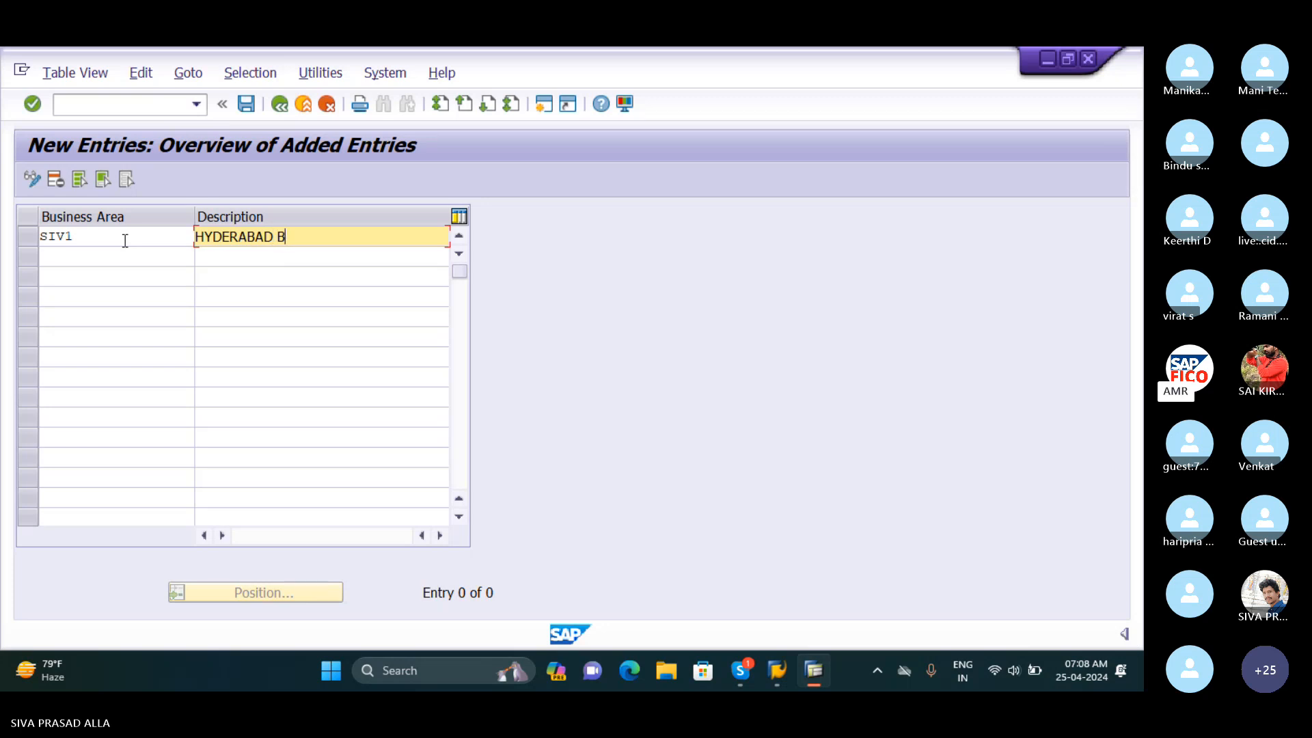
{"action": "type", "text": "USI"}
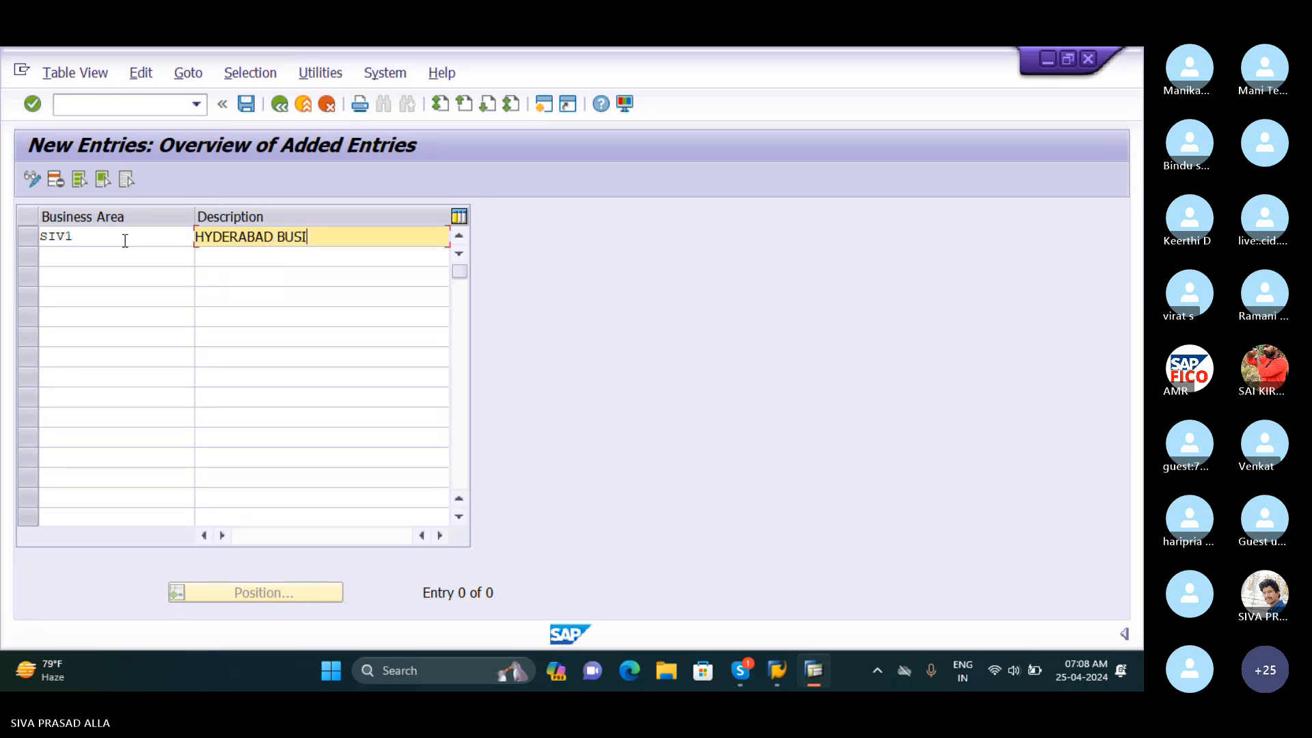
{"action": "type", "text": "NESS AREA"}
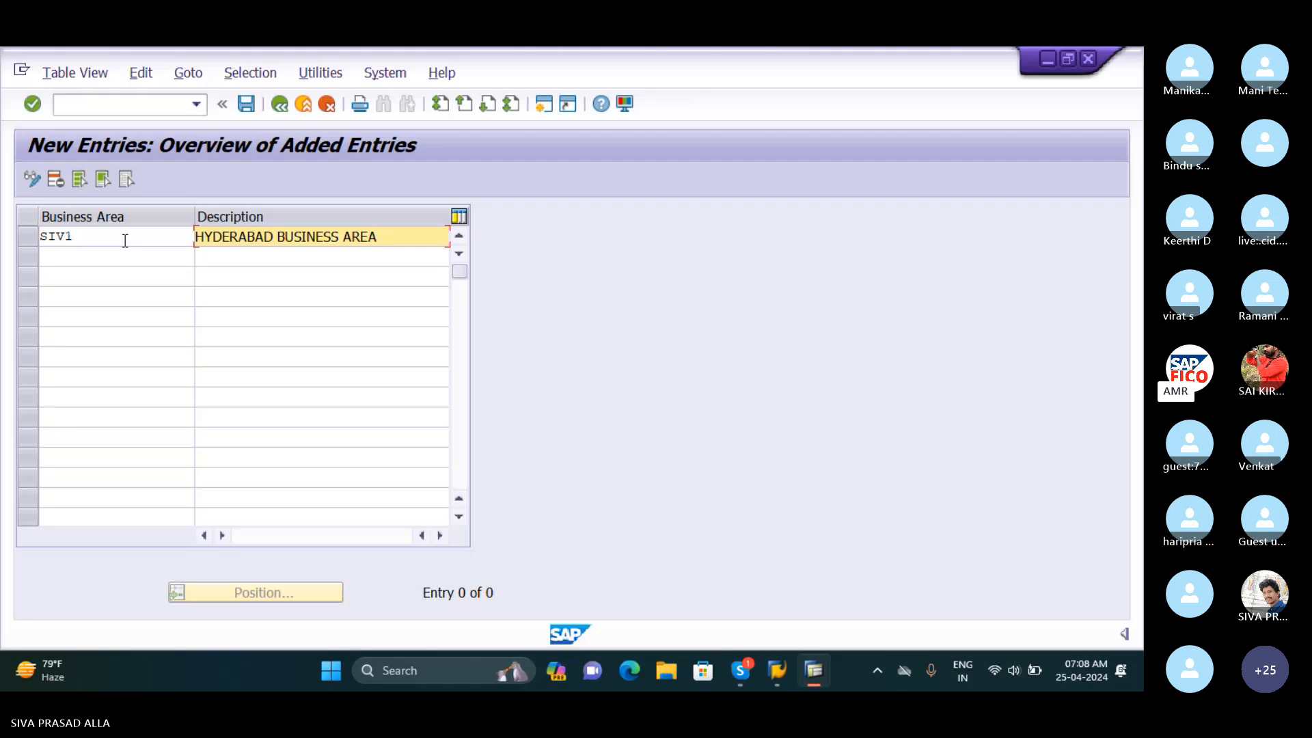
{"action": "type", "text": "SIVA"}
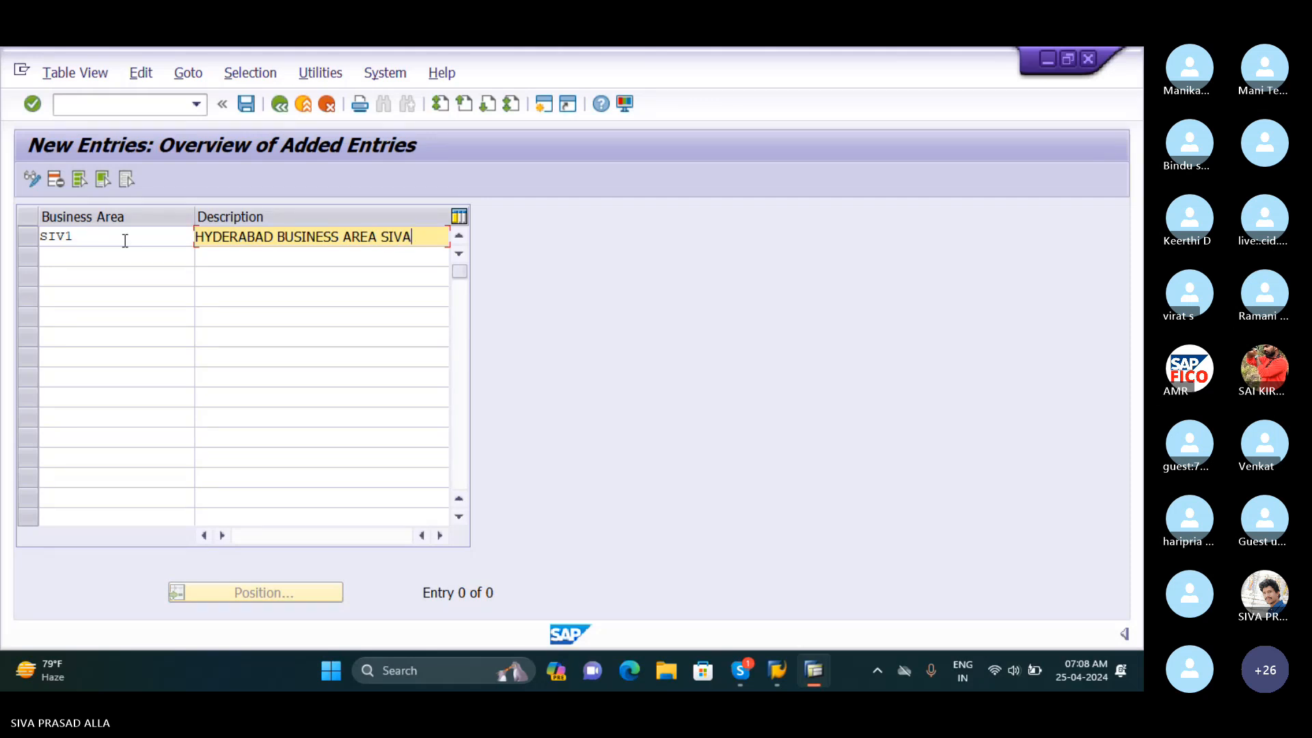
{"action": "key", "text": "Tab"}
Add a second business area with code SIV2 and the description "CHENNAI BUSINESS AREA SIVA"
{"action": "type", "text": "SI"}
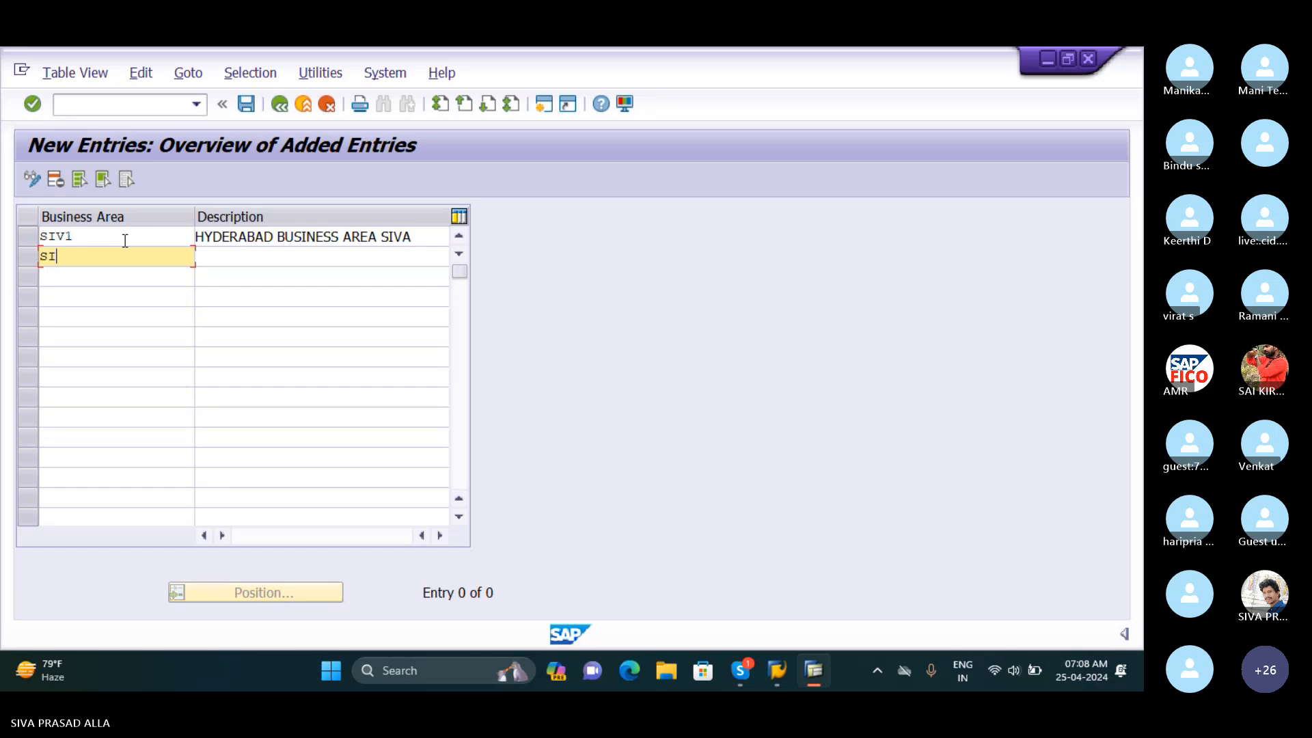
{"action": "type", "text": "V2"}
{"action": "key", "text": "Tab"}
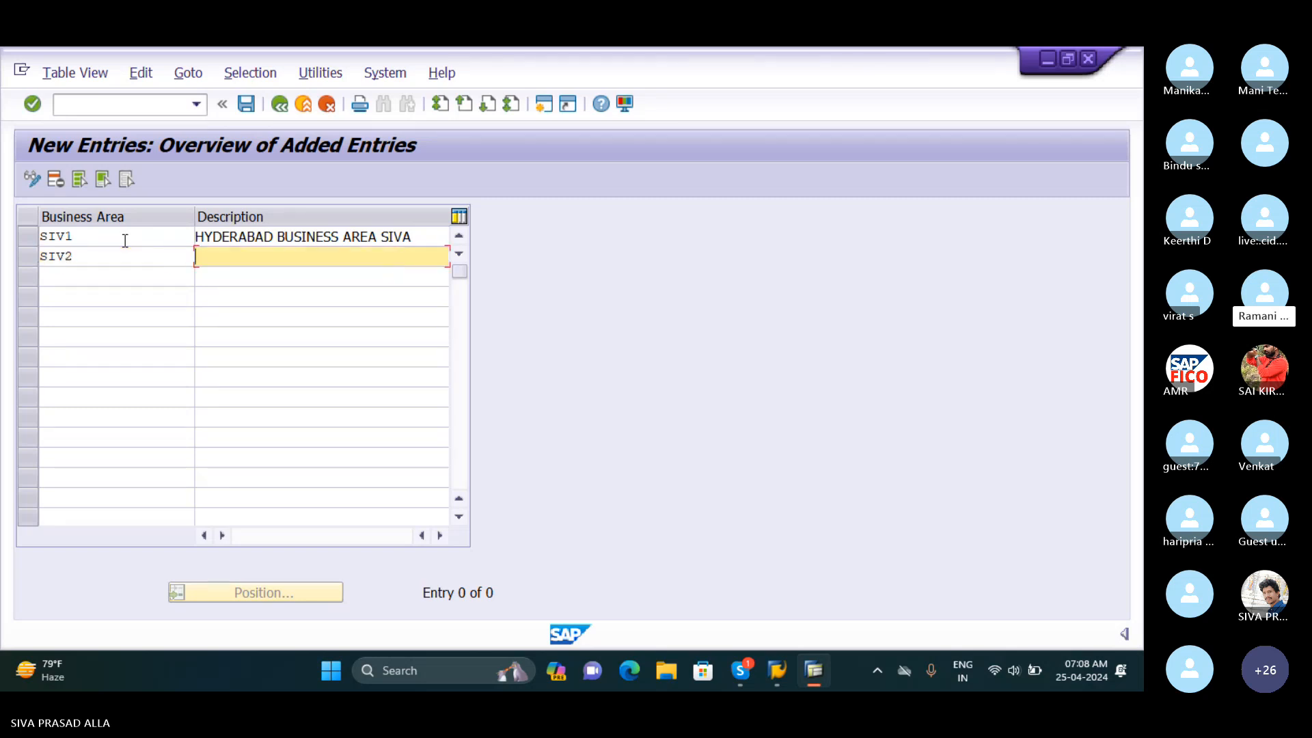
{"action": "type", "text": "CHEB"}
{"action": "key", "text": "BackSpace"}
{"action": "type", "text": "N"}
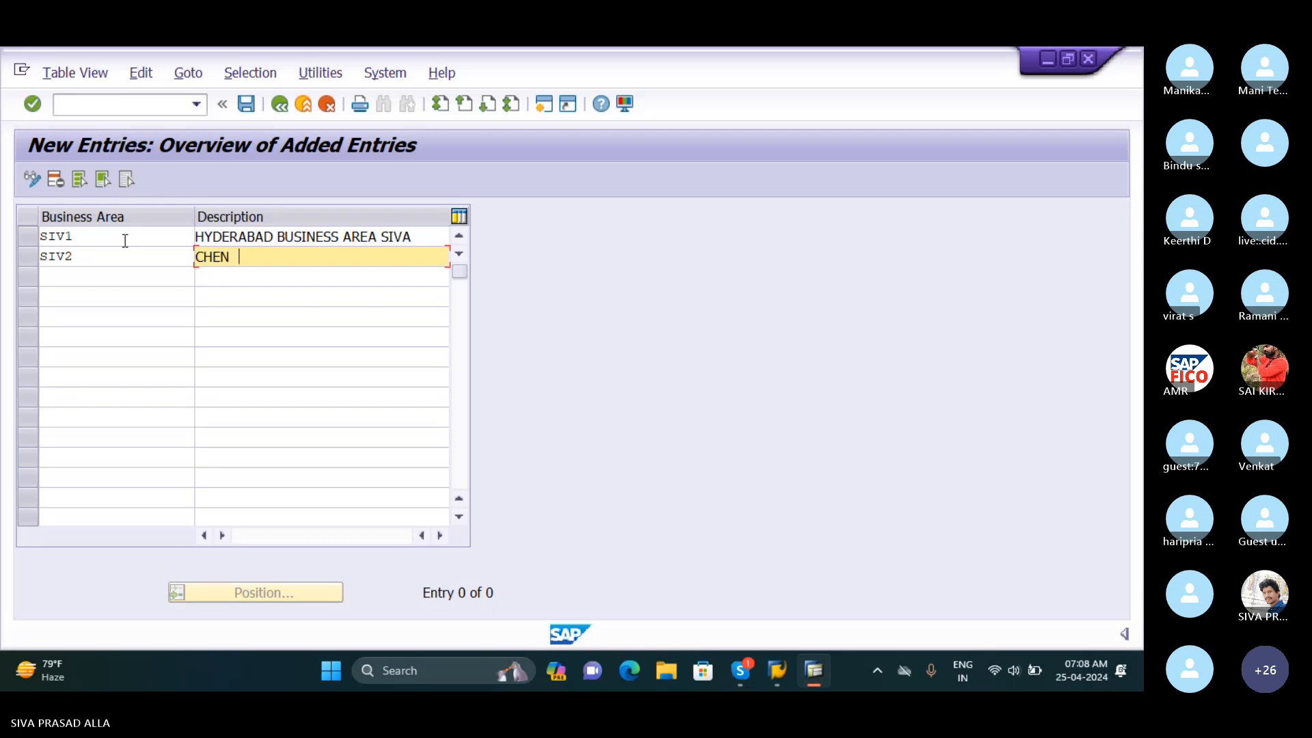
{"action": "type", "text": "NAI BUSINESS A"}
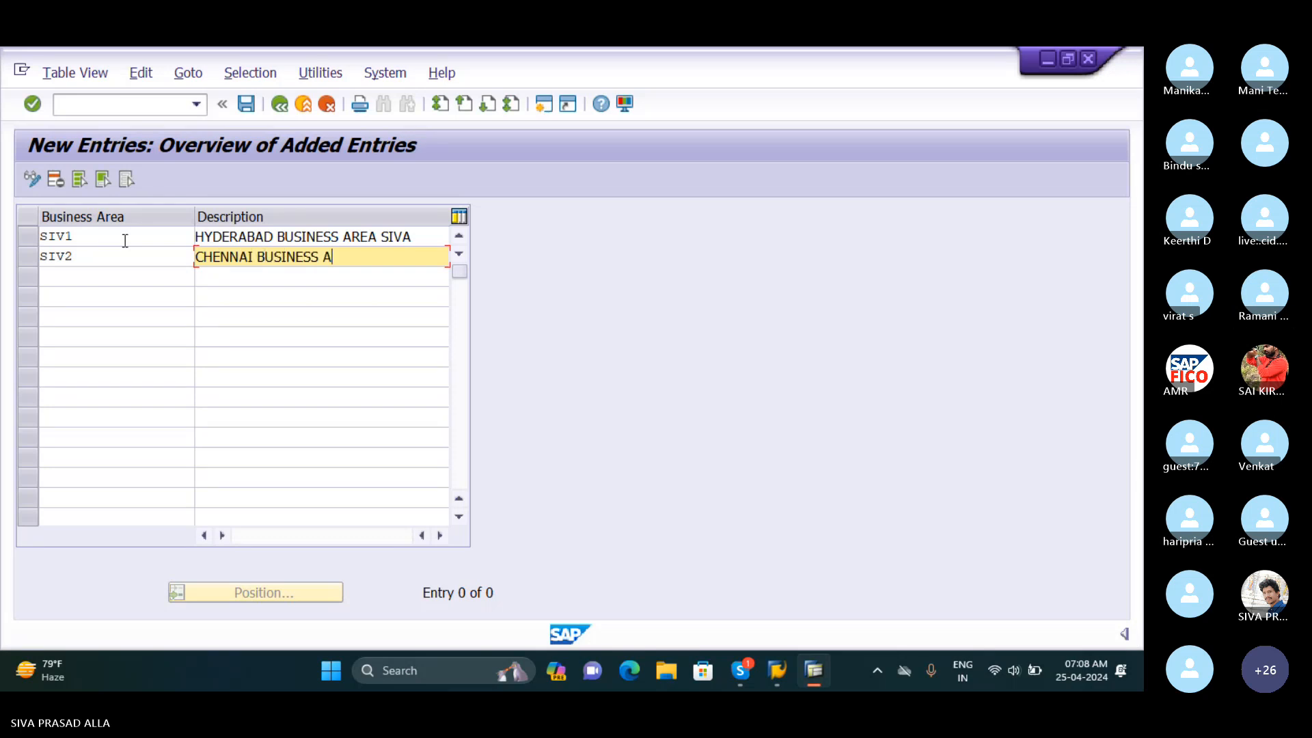
{"action": "type", "text": "RAEA"}
{"action": "key", "text": "Delete"}
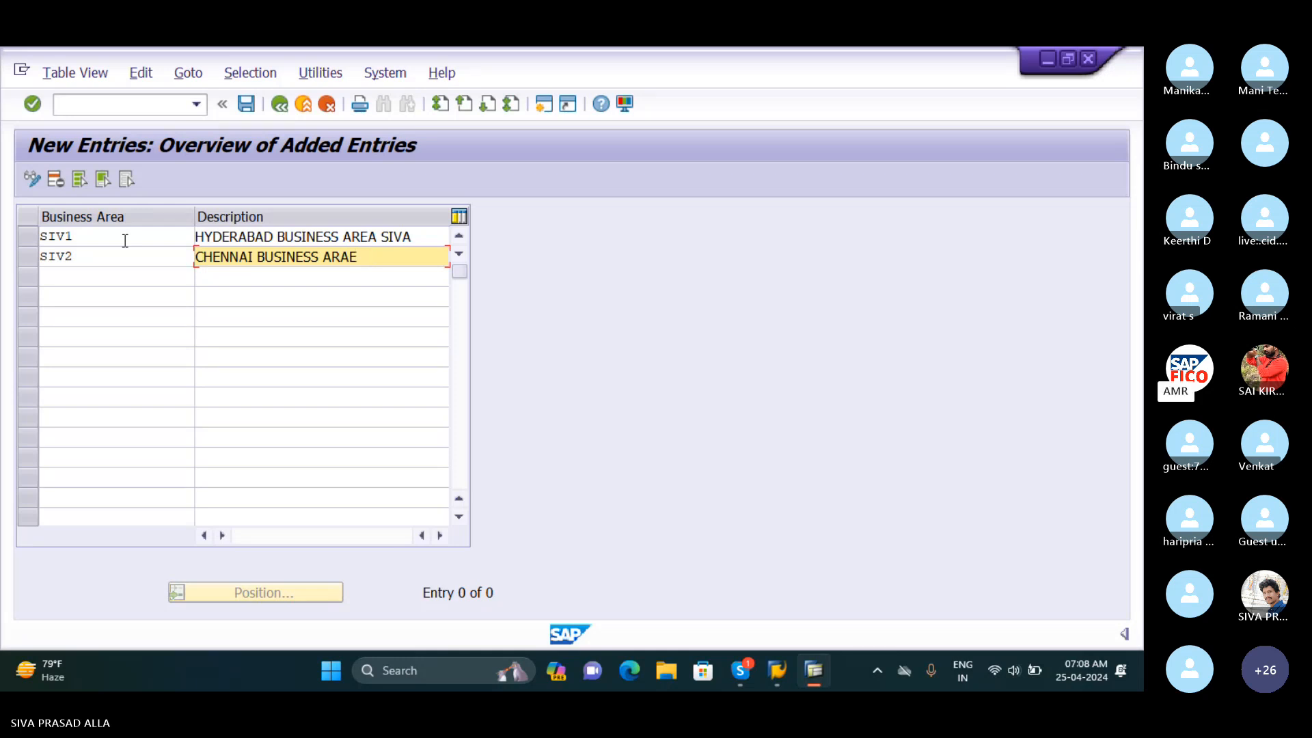
{"action": "key", "text": "BackSpace"}
{"action": "key", "text": "BackSpace"}
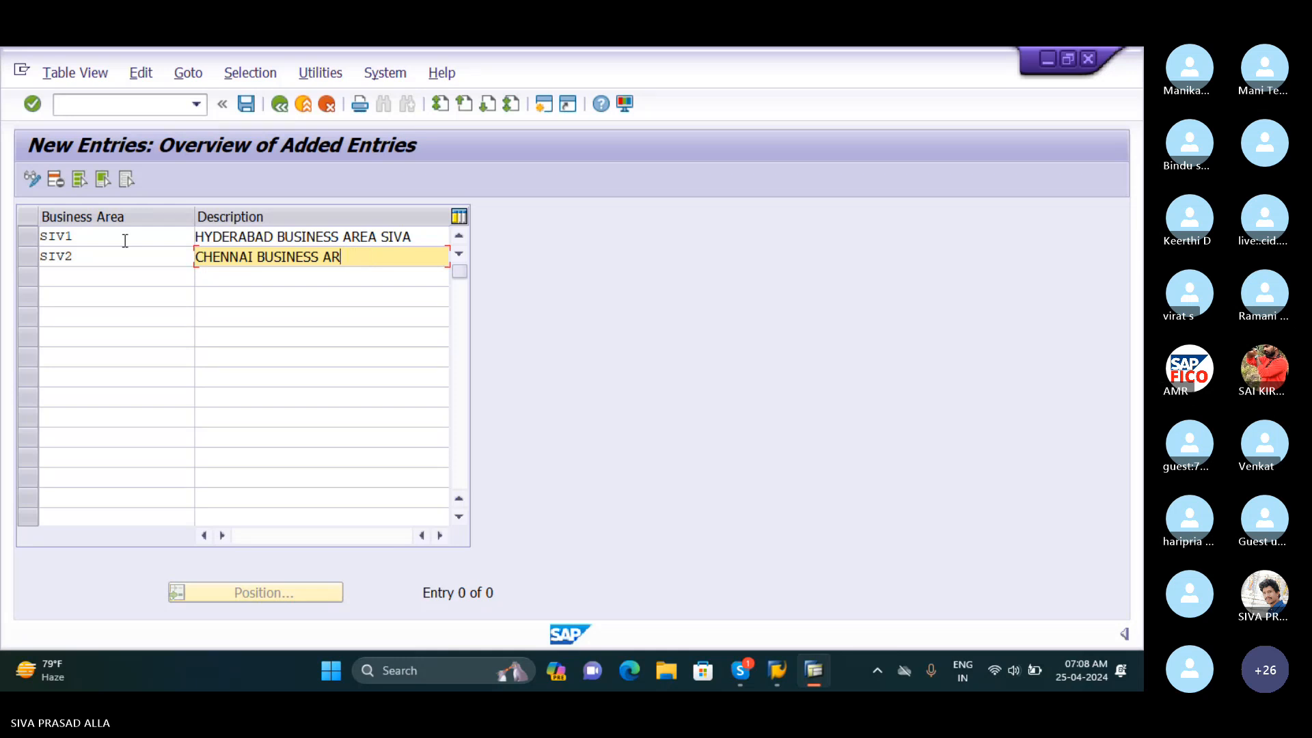
{"action": "type", "text": "EA SIVA"}
{"action": "key", "text": "Tab"}
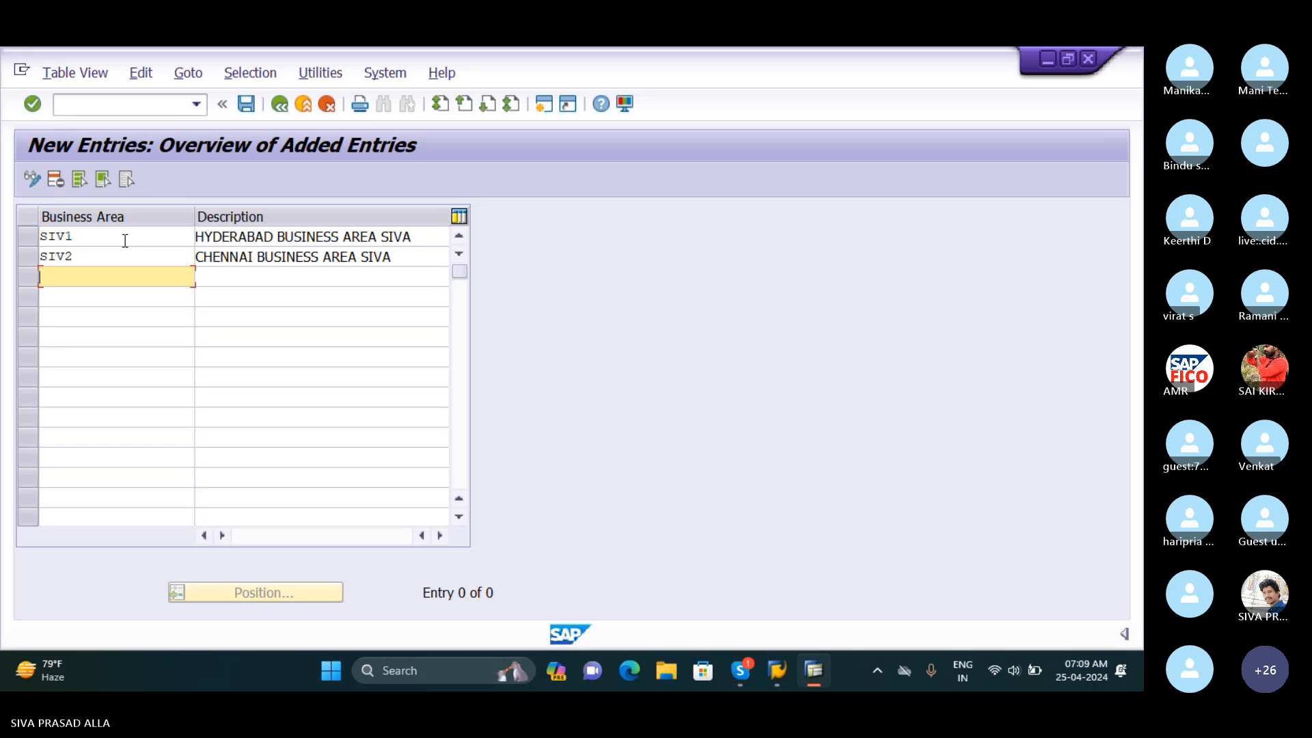
Add a third business area with code SIV3 and the description "BANGLORE BUSINESS AREA SIVA"
{"action": "type", "text": "SIV3"}
{"action": "key", "text": "Tab"}
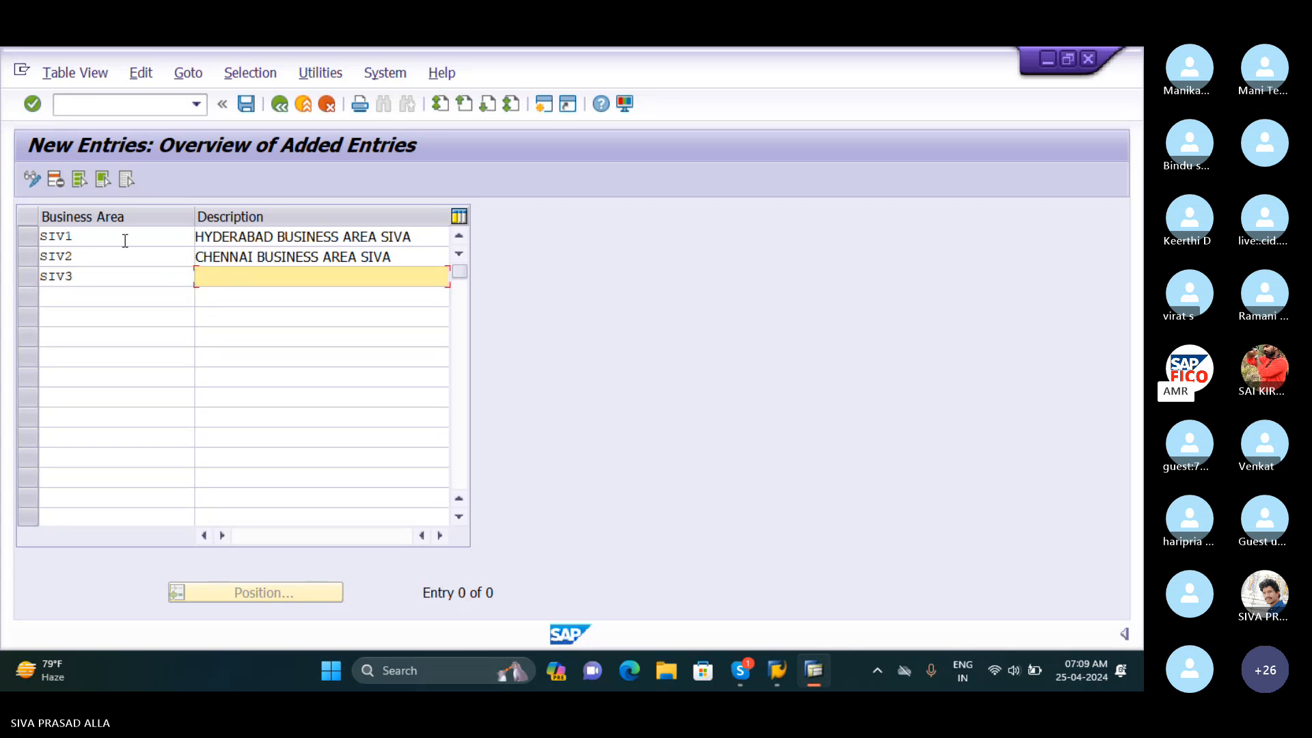
{"action": "type", "text": "BANGLORE "}
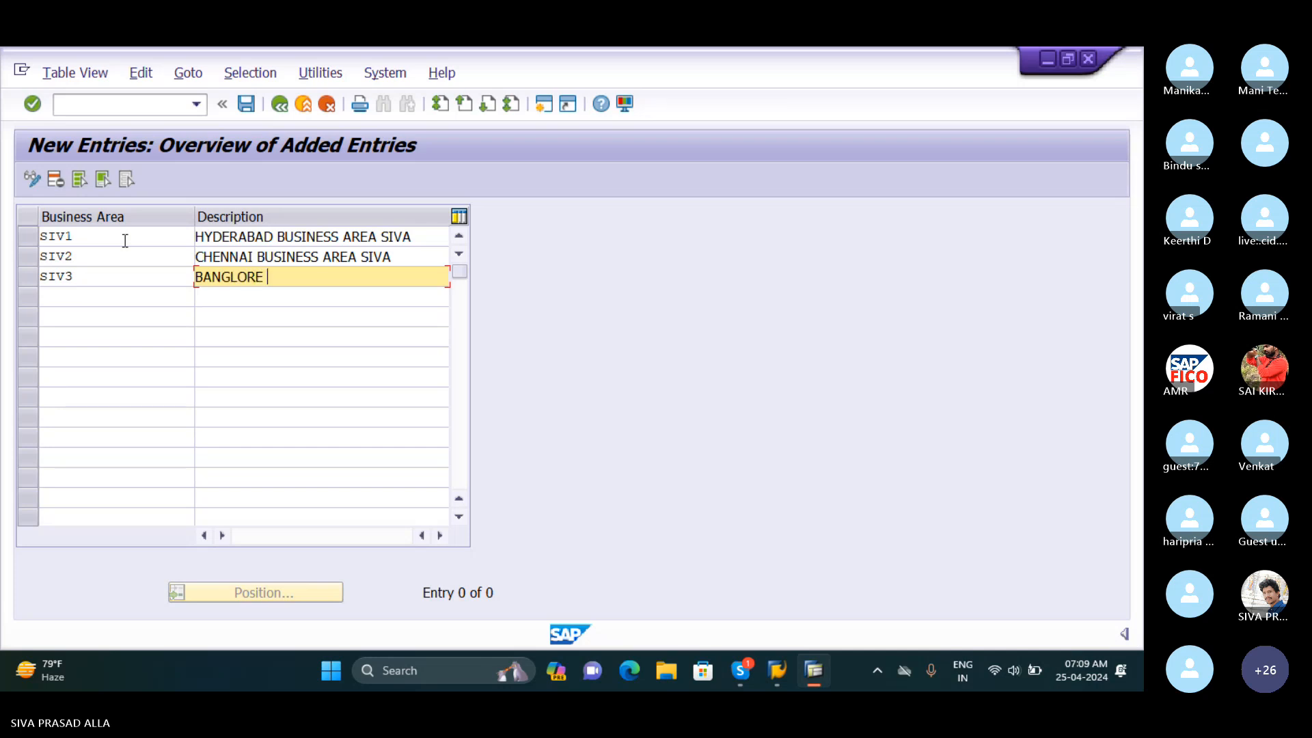
{"action": "type", "text": "BUSINESS AREA S"}
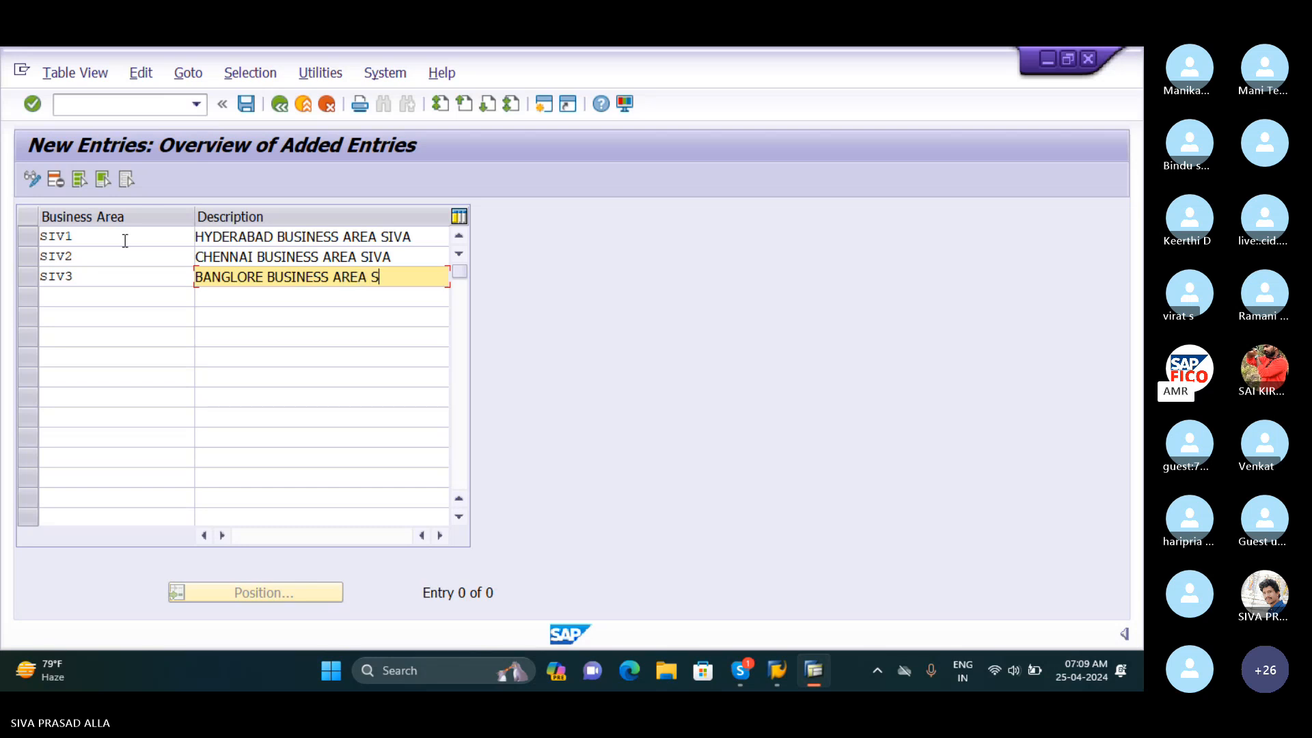
{"action": "type", "text": "IVA"}
{"action": "key", "text": "Return"}
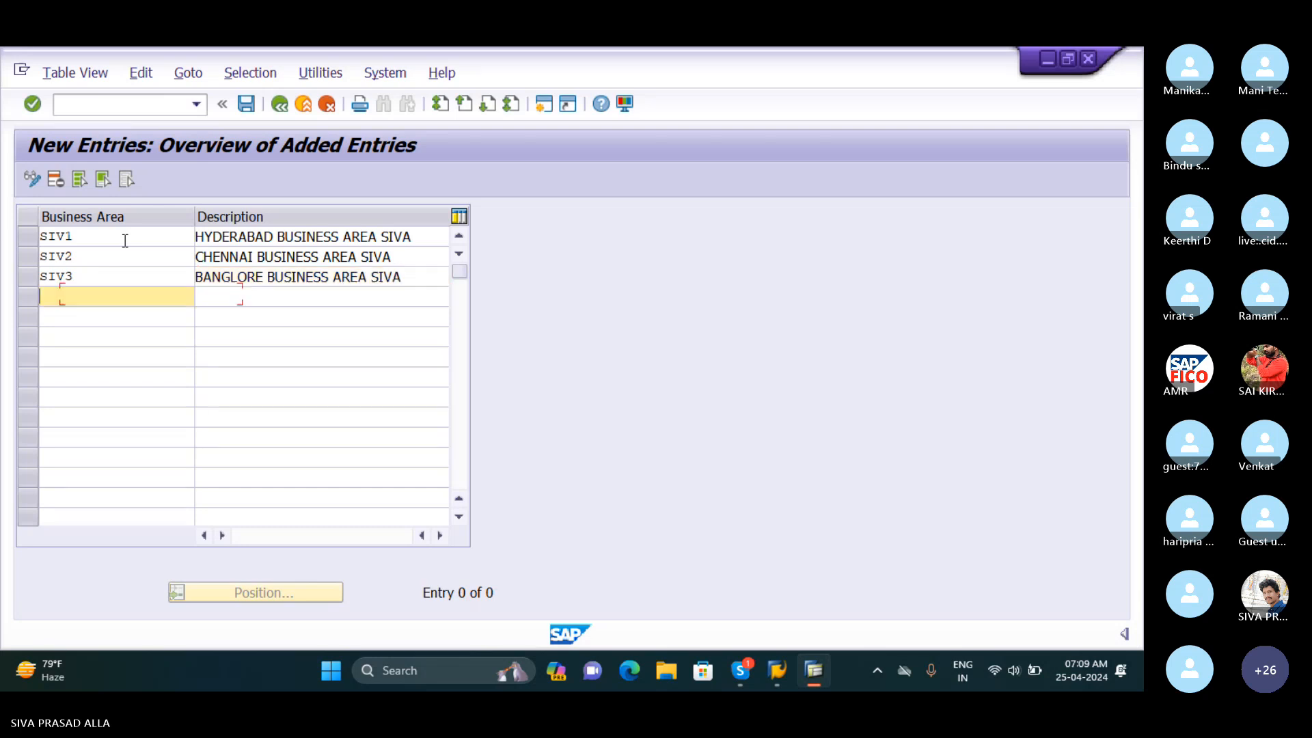
Add a fourth business area with code SIV4 and the description "MUBAI BUSINESS AREA SIVA", and confirm the entries
{"action": "type", "text": "SIVA"}
{"action": "key", "text": "BackSpace"}
{"action": "type", "text": "4"}
{"action": "key", "text": "Tab"}
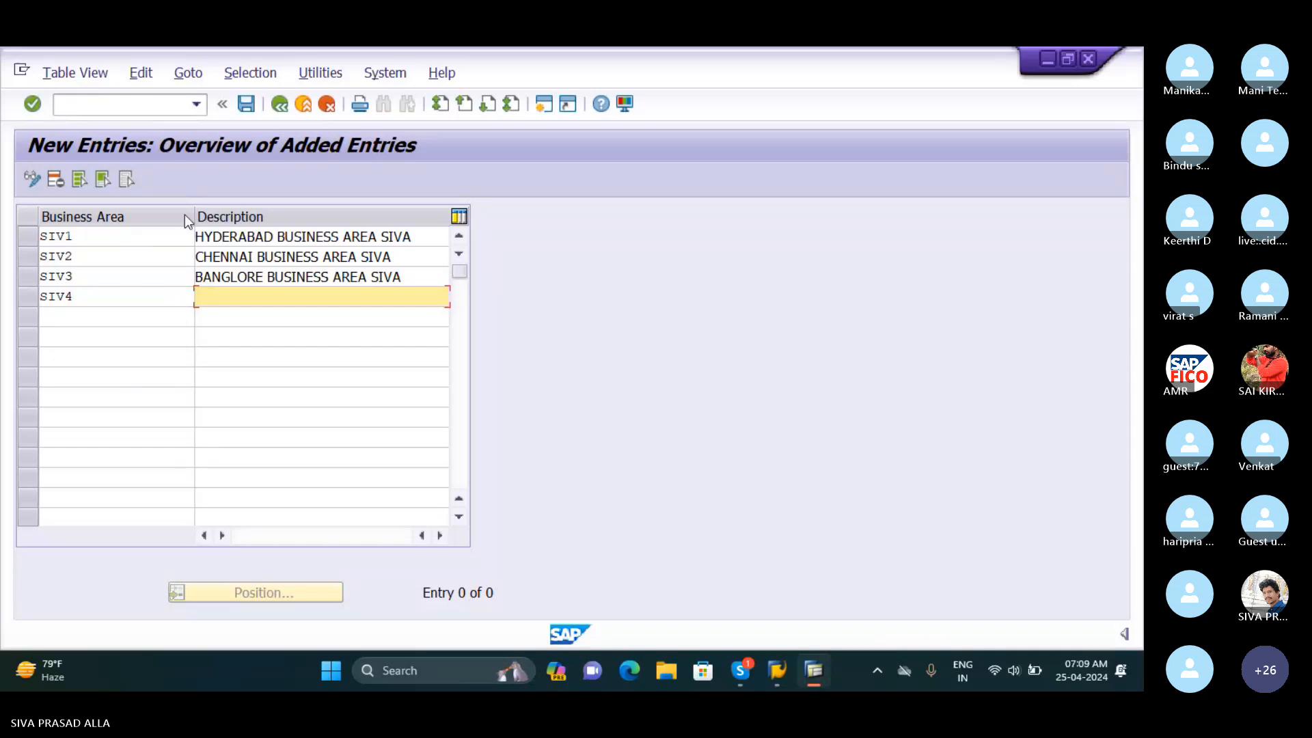
{"action": "type", "text": "MU"}
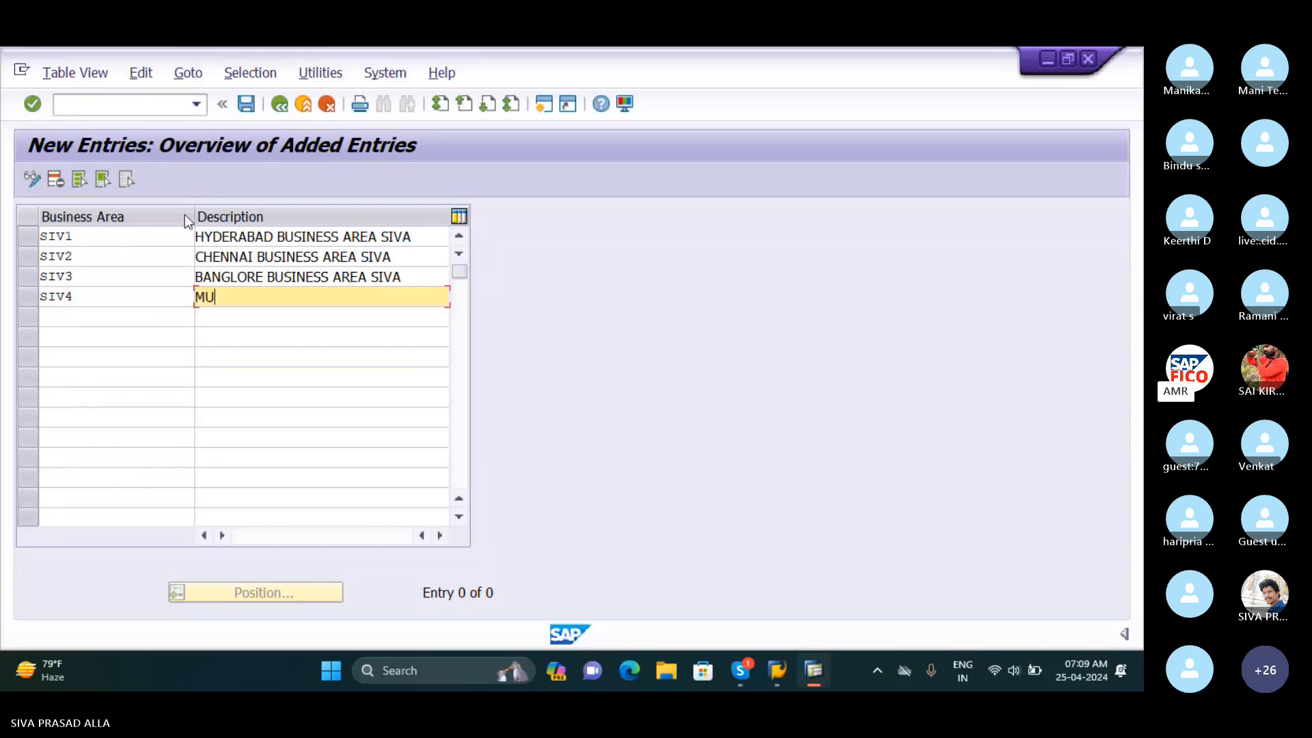
{"action": "type", "text": "BAI BUSINESS AREA"}
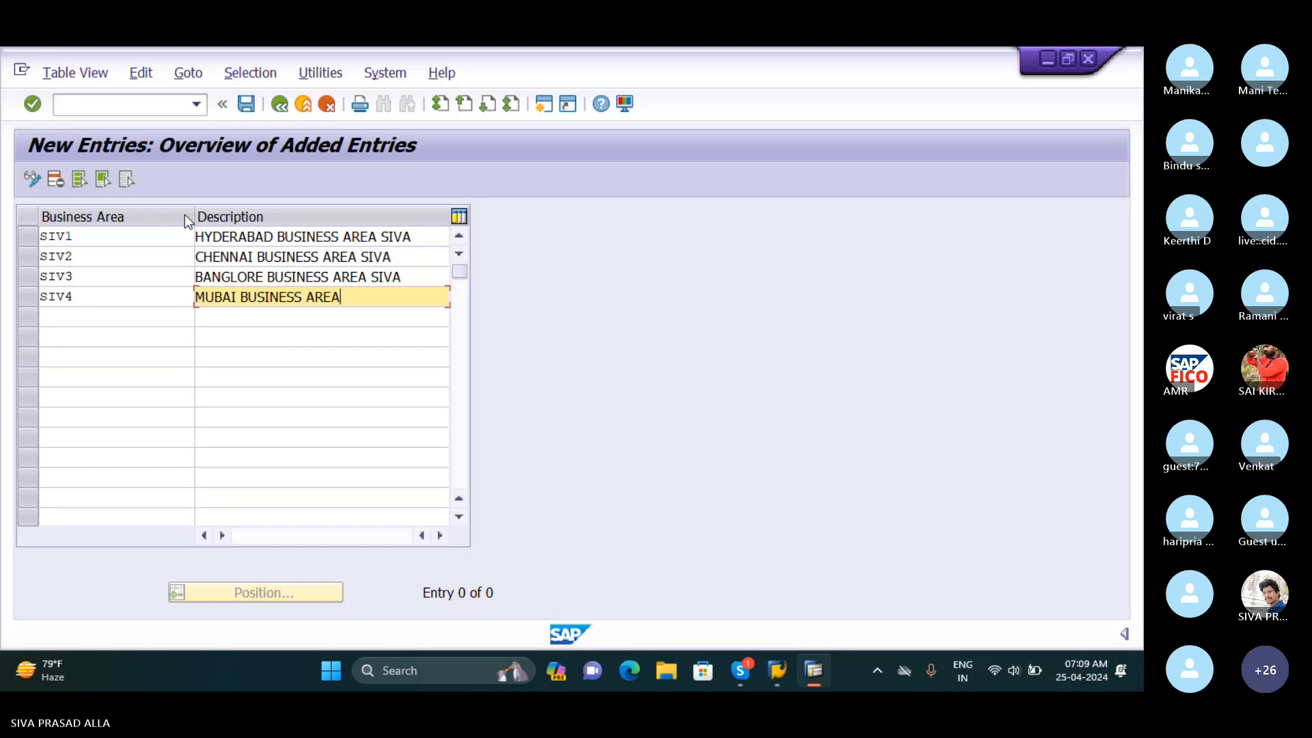
{"action": "type", "text": " S IVA"}
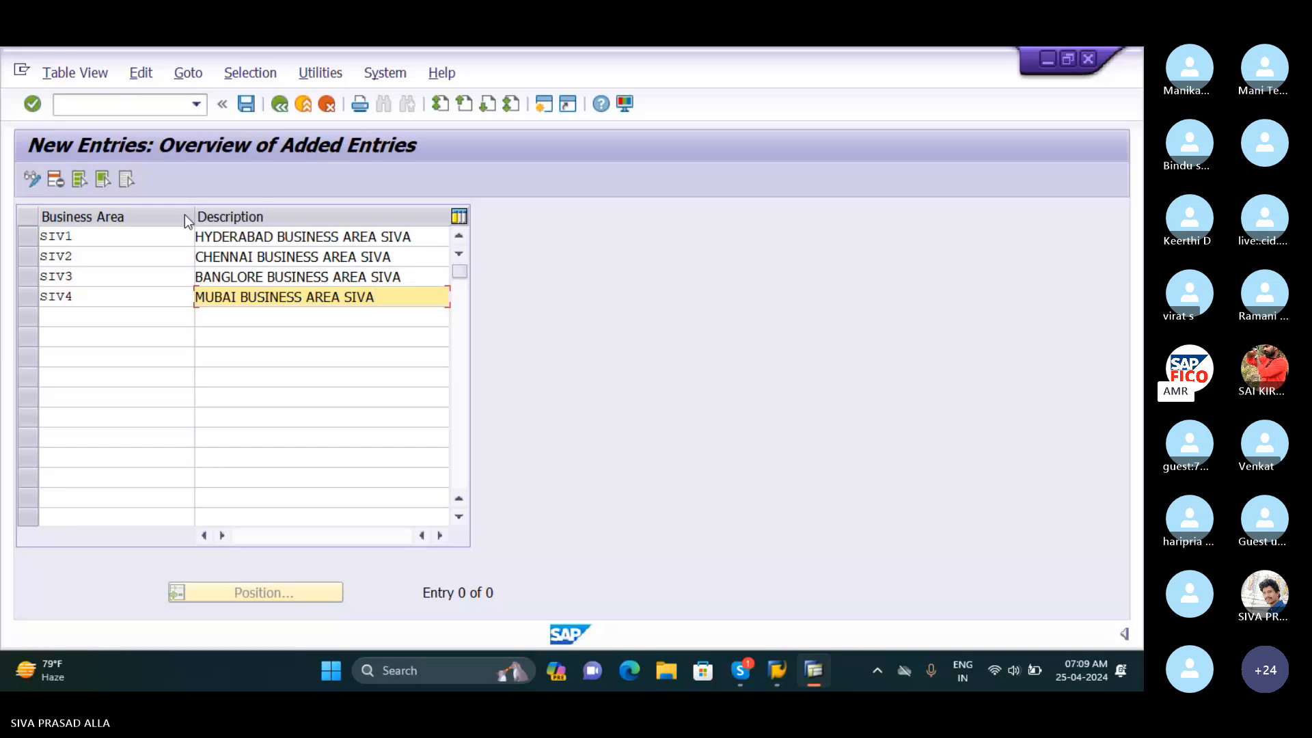
{"action": "key", "text": "Tab"}
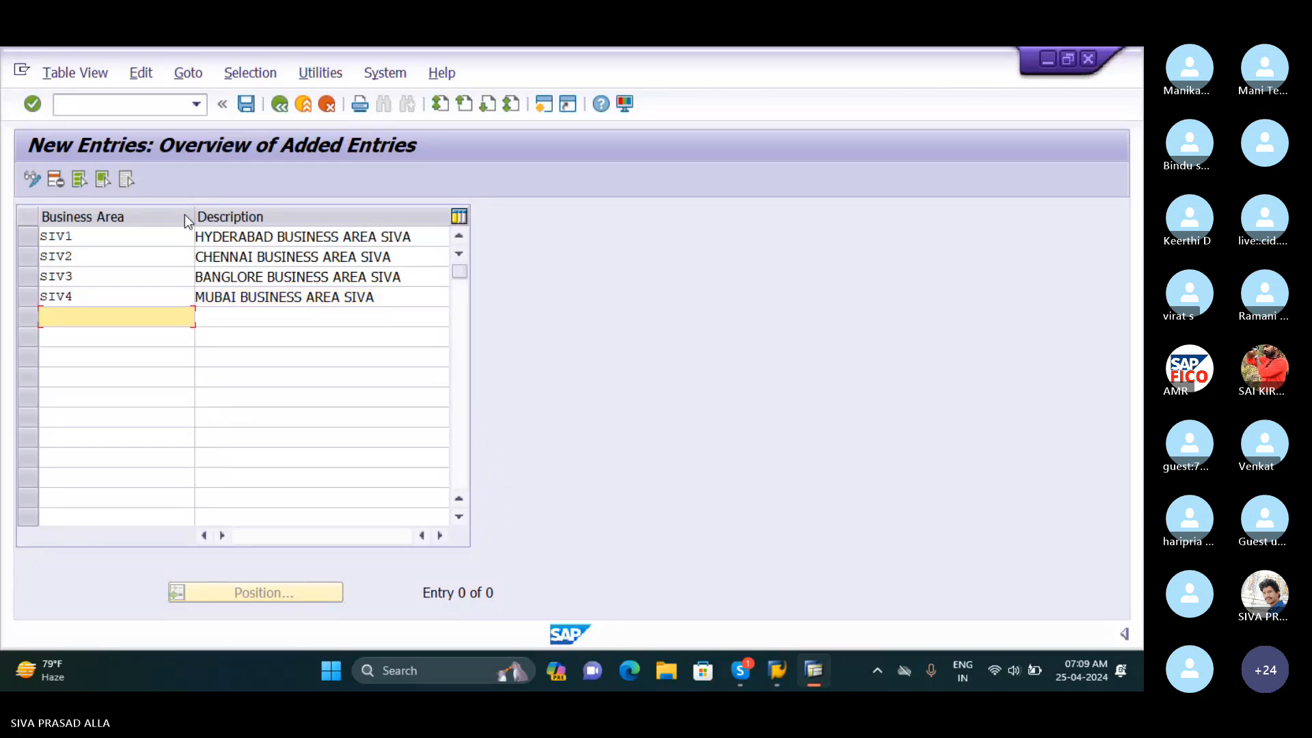
{"action": "key", "text": "Return"}
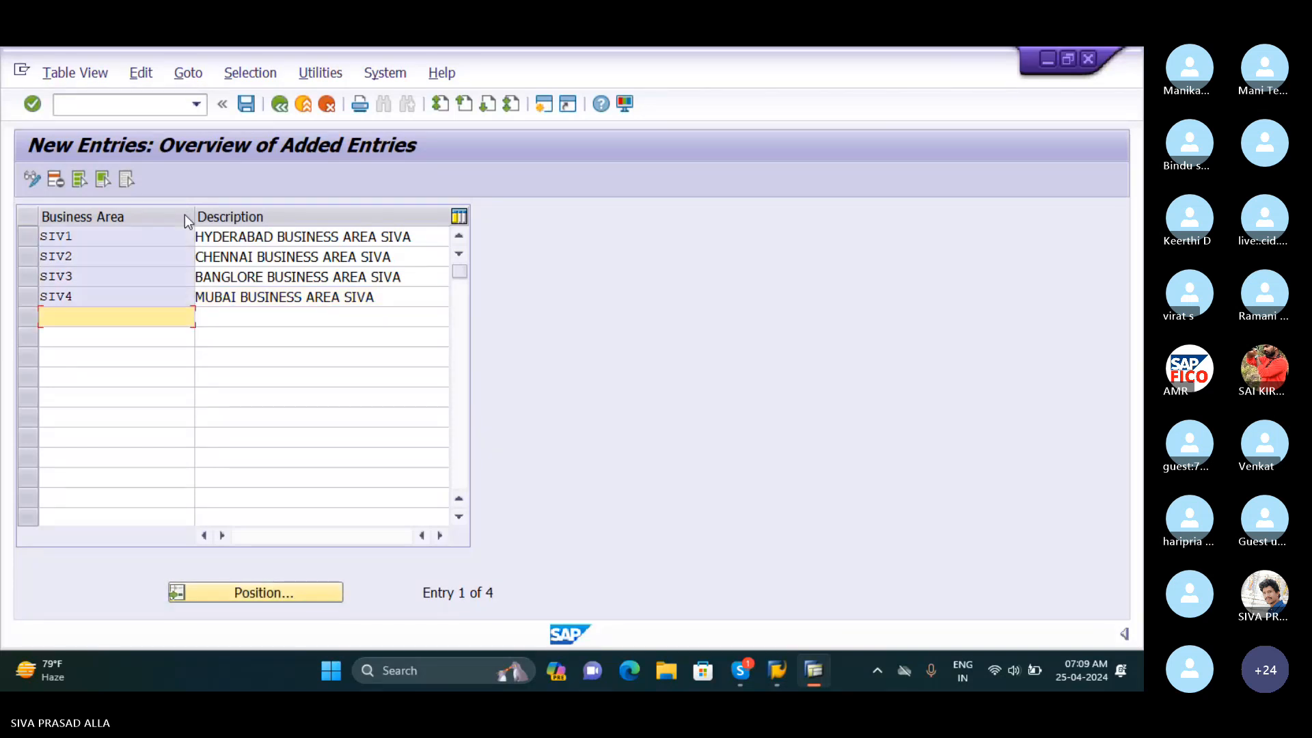
Save the new business areas under customizing request EC5K901050 and return to the implementation guide
{"action": "left_click", "coordinate": [251, 107]}
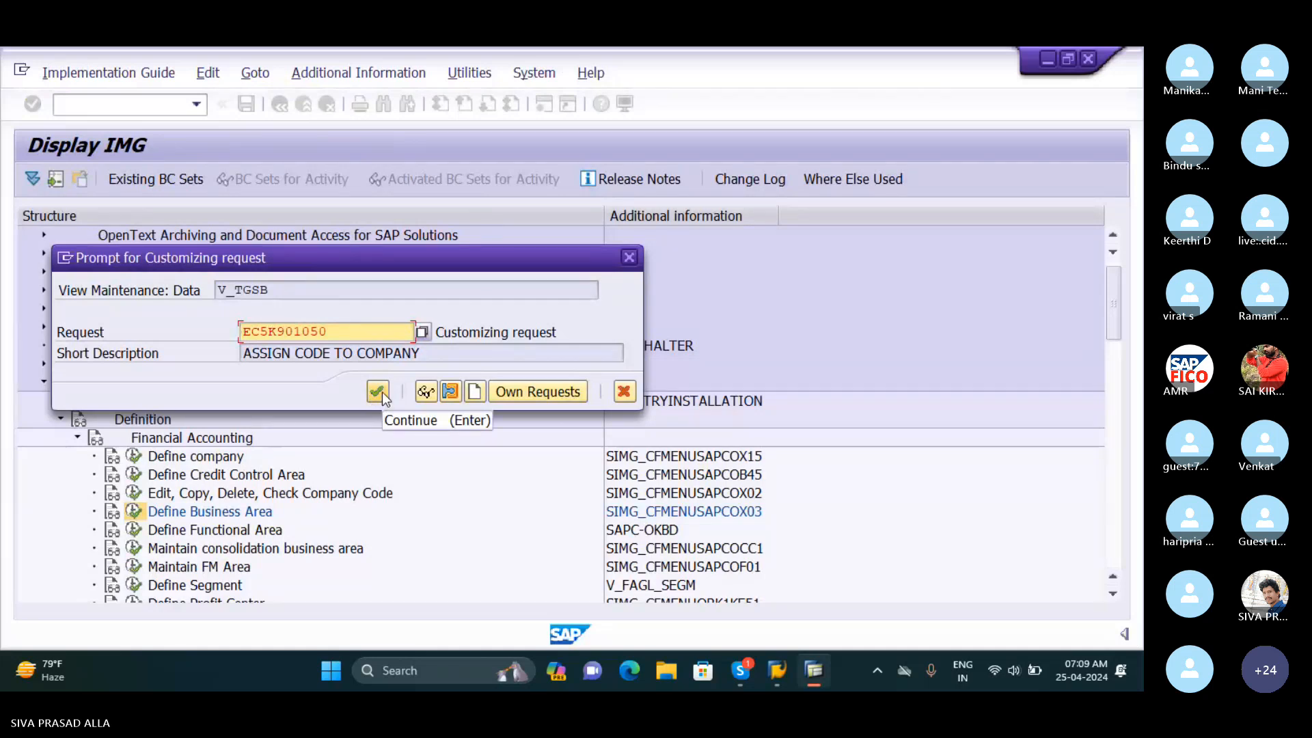
{"action": "left_click", "coordinate": [381, 390]}
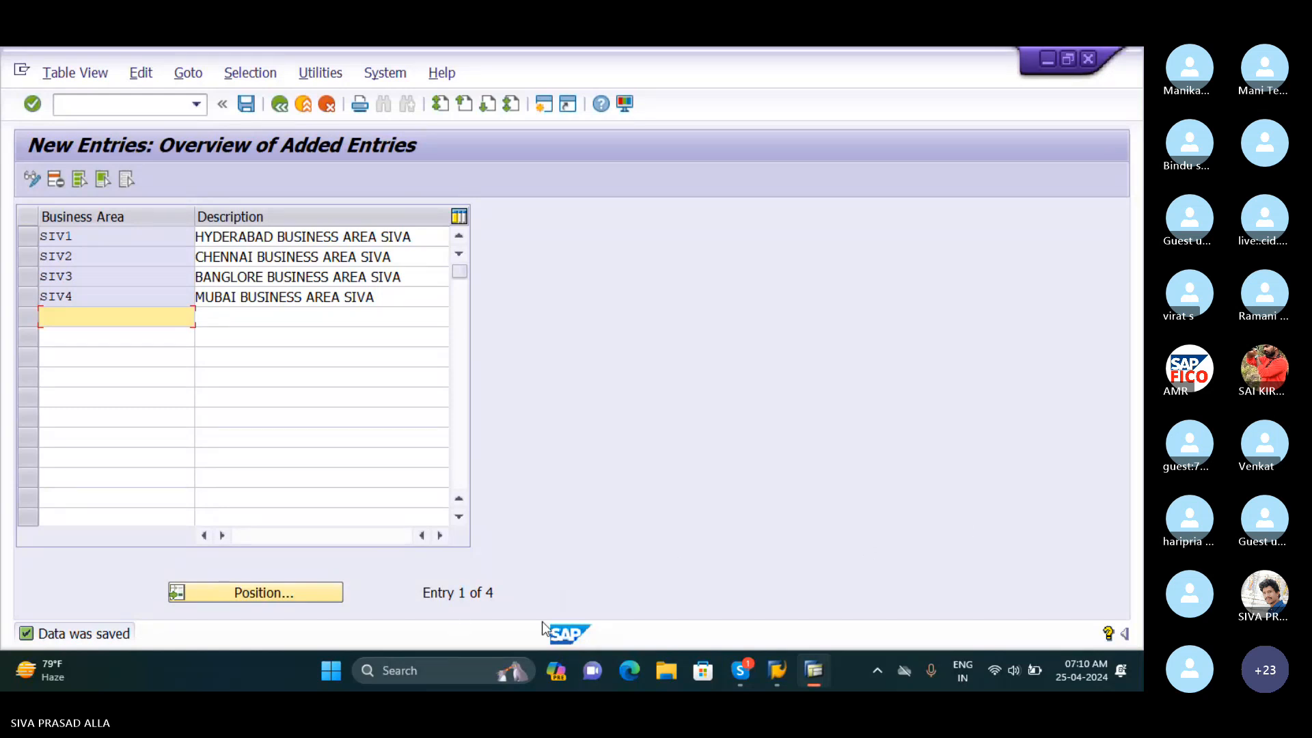
{"action": "mouse_move", "coordinate": [754, 676]}
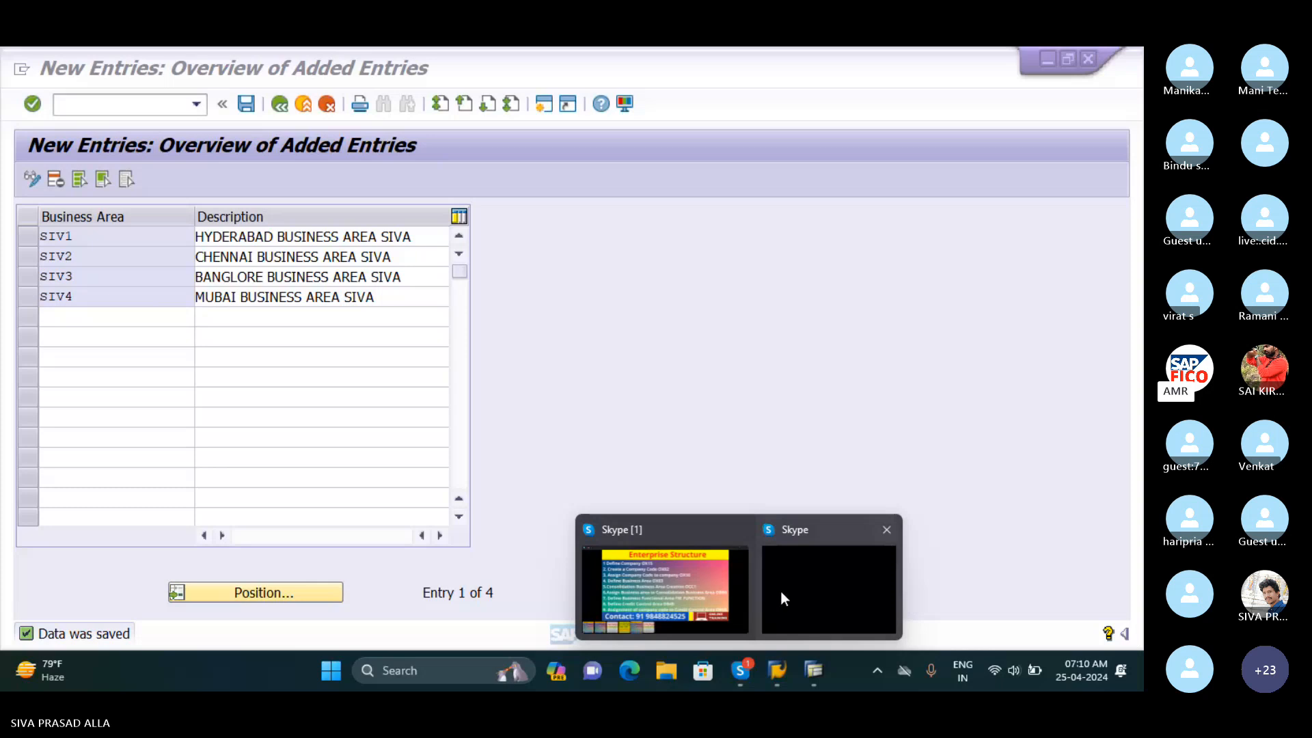
{"action": "mouse_move", "coordinate": [781, 590]}
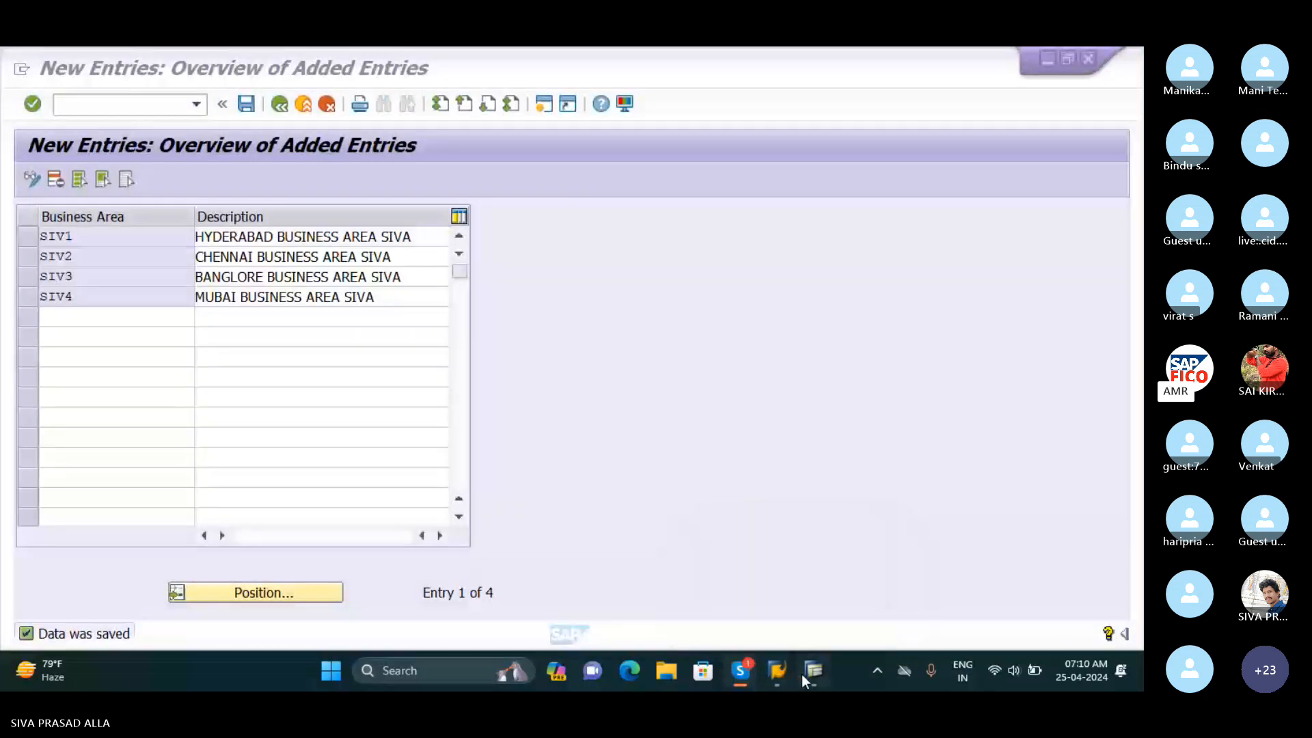
{"action": "left_click", "coordinate": [812, 675]}
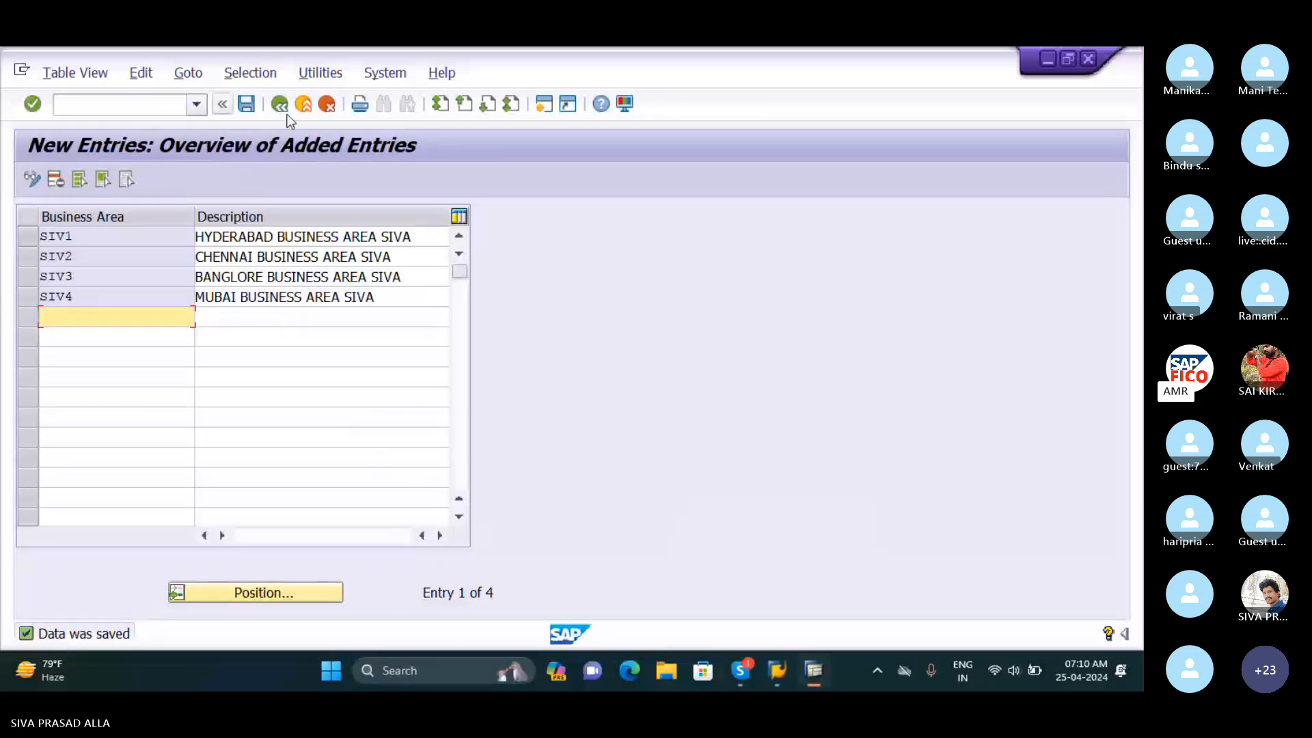
{"action": "left_click", "coordinate": [304, 109]}
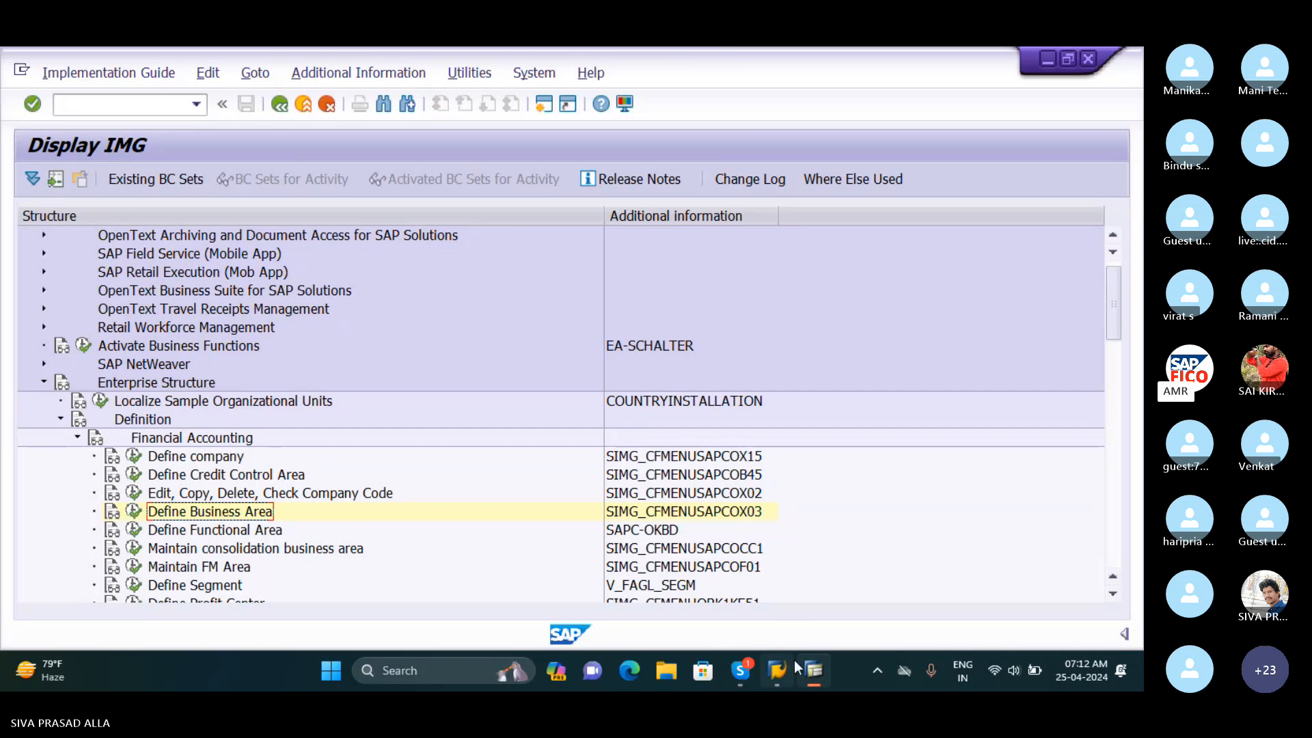
Switch to the Skype image viewer to review the Enterprise Structure list of configuration activities, and return to the SAP implementation guide
{"action": "mouse_move", "coordinate": [786, 674]}
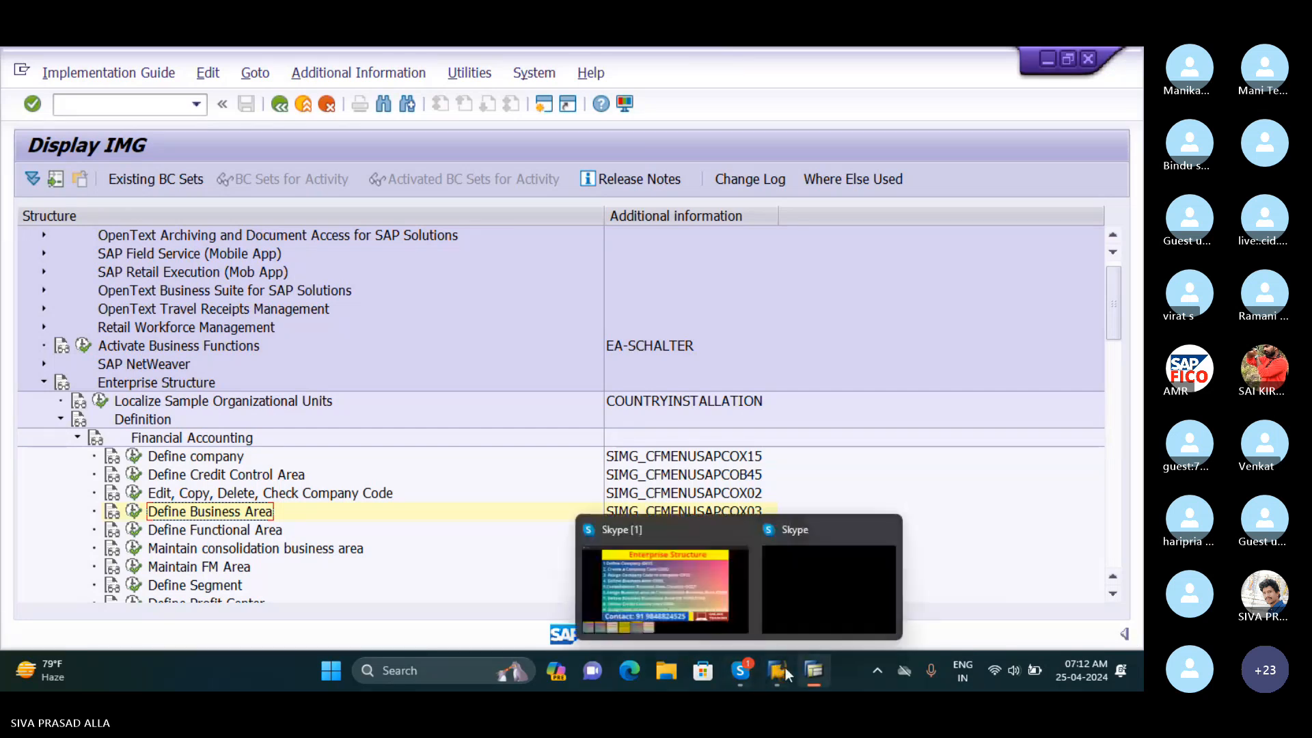
{"action": "left_click", "coordinate": [707, 616]}
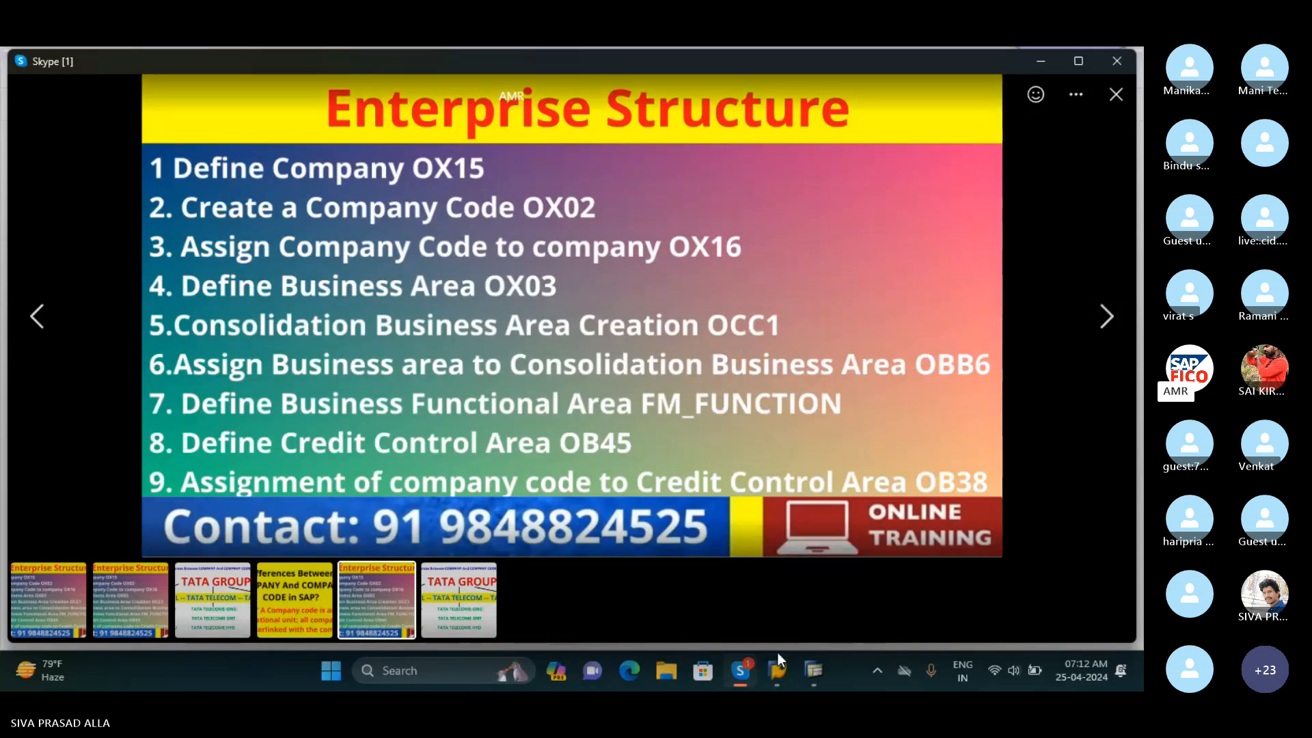
{"action": "mouse_move", "coordinate": [790, 681]}
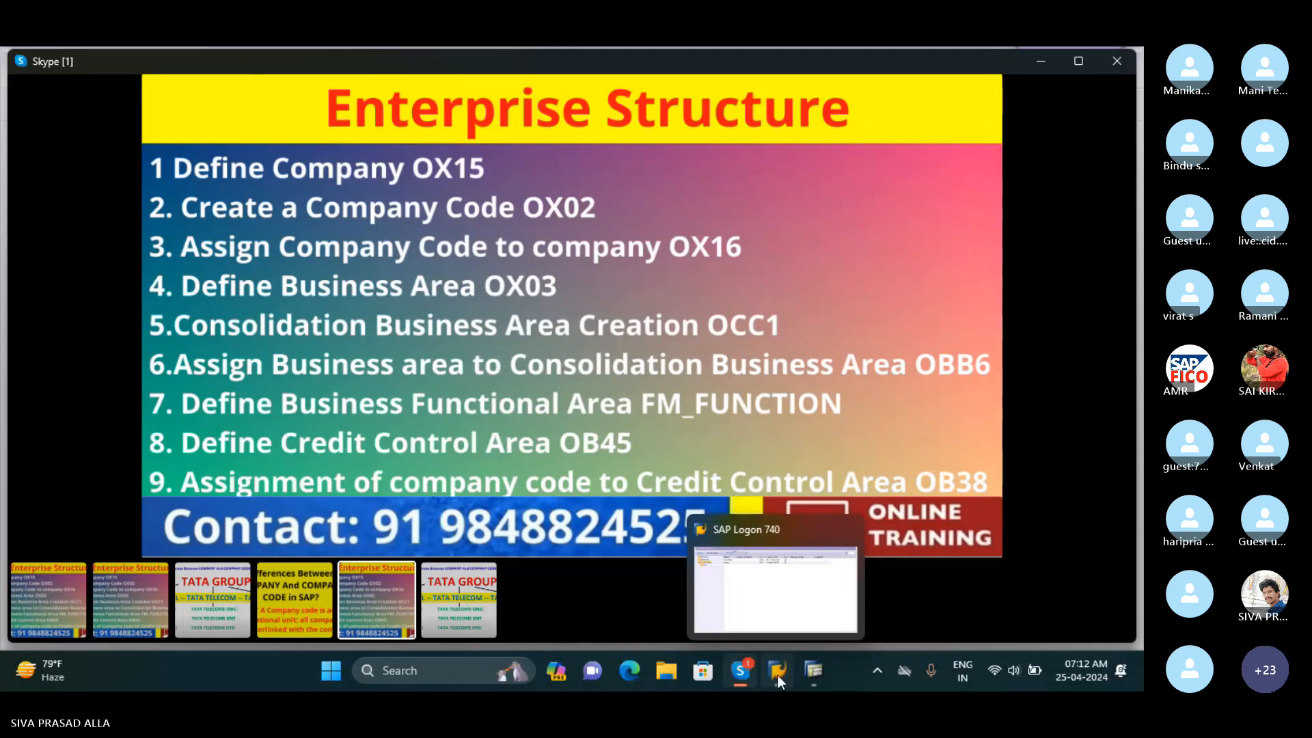
{"action": "left_click", "coordinate": [816, 671]}
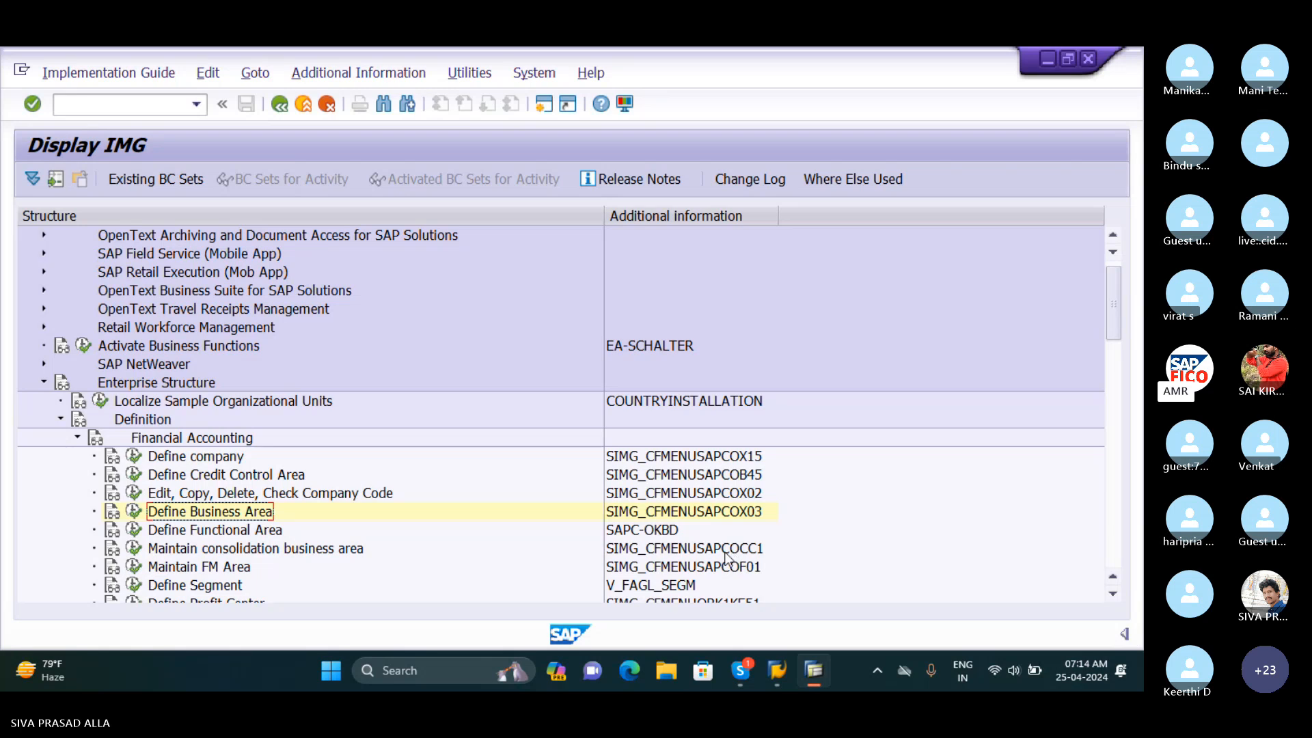
Read the documentation of the Maintain consolidation business area activity and close it
{"action": "left_click", "coordinate": [113, 553]}
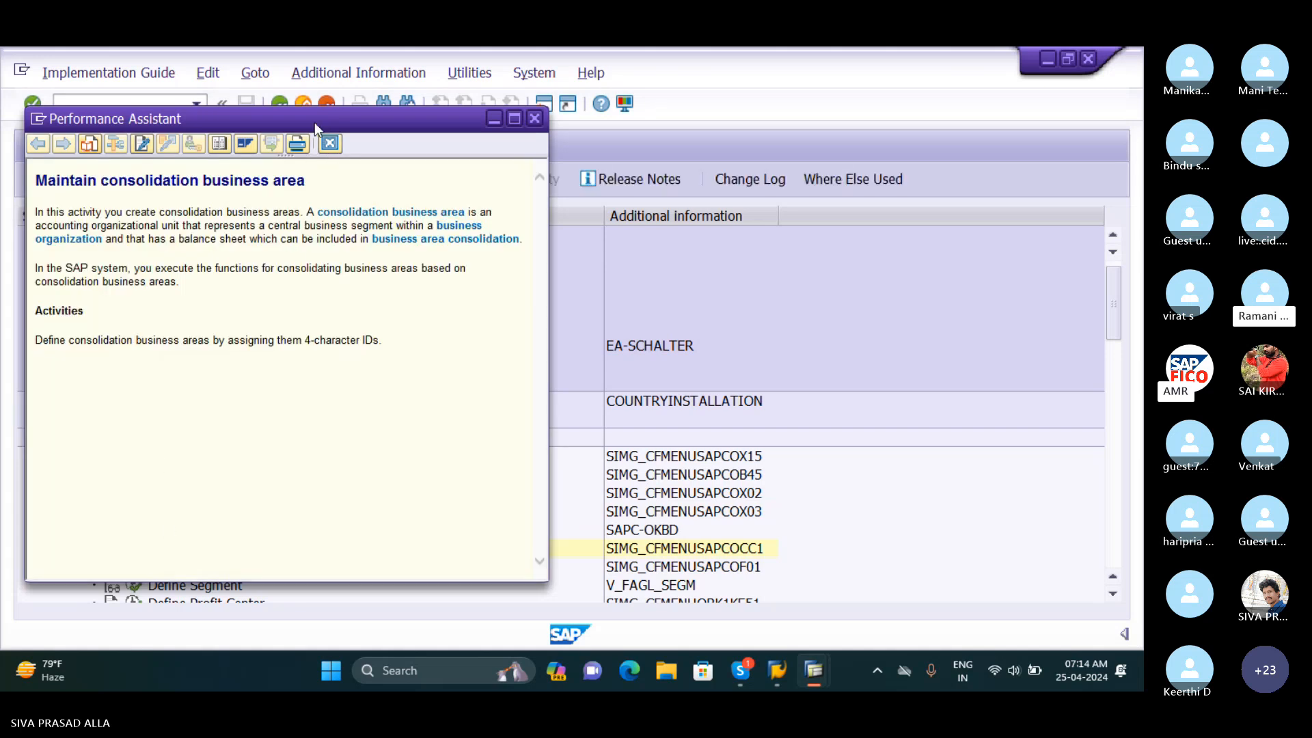
{"action": "left_click_drag", "start_coordinate": [314, 122], "coordinate": [469, 149]}
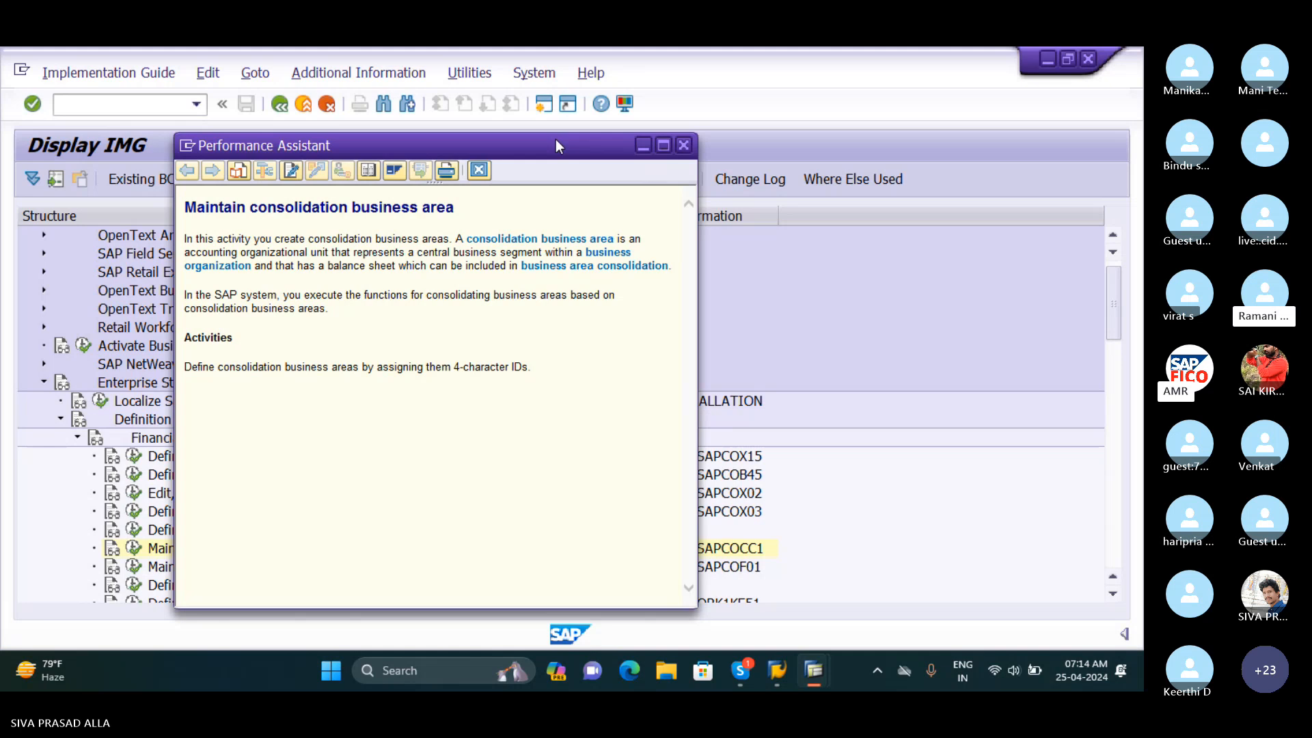
{"action": "left_click_drag", "start_coordinate": [556, 140], "coordinate": [563, 182]}
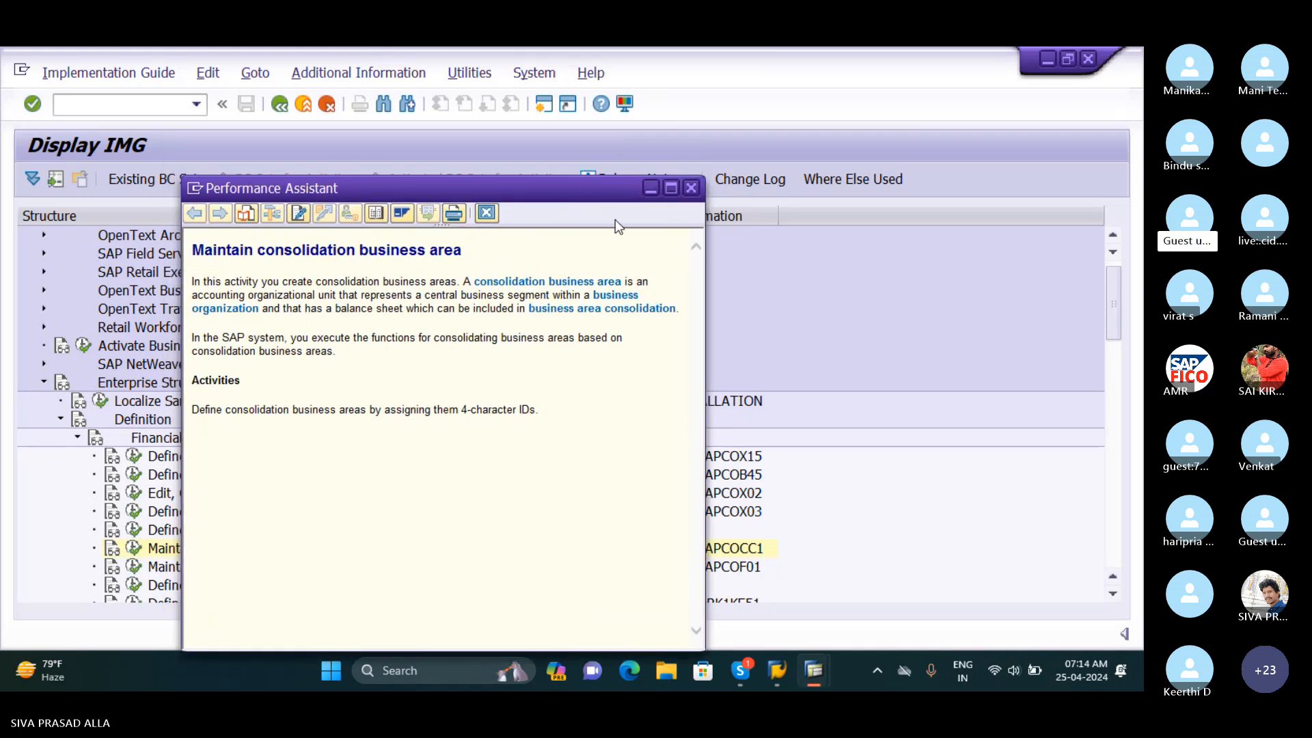
{"action": "left_click", "coordinate": [696, 186]}
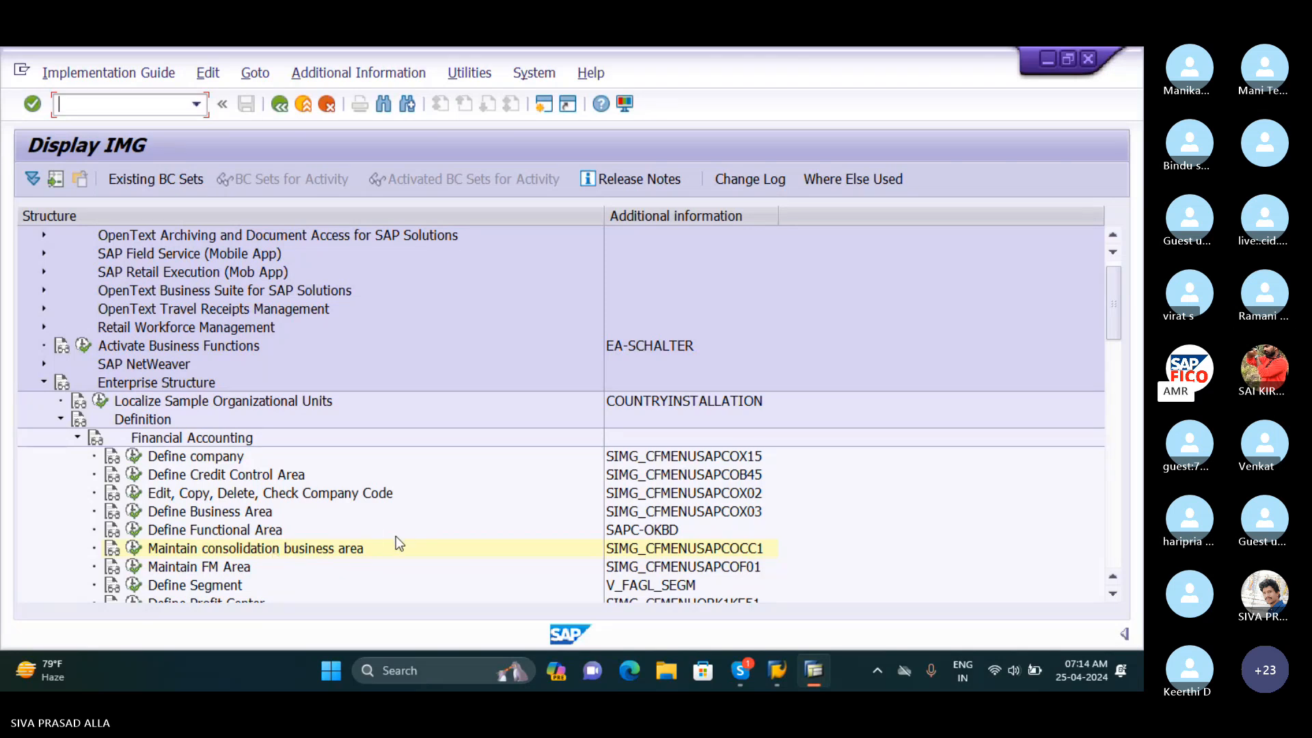
Start new entries in the Maintain consolidation business area activity and enter the code SICA in the first row
{"action": "left_click", "coordinate": [134, 549]}
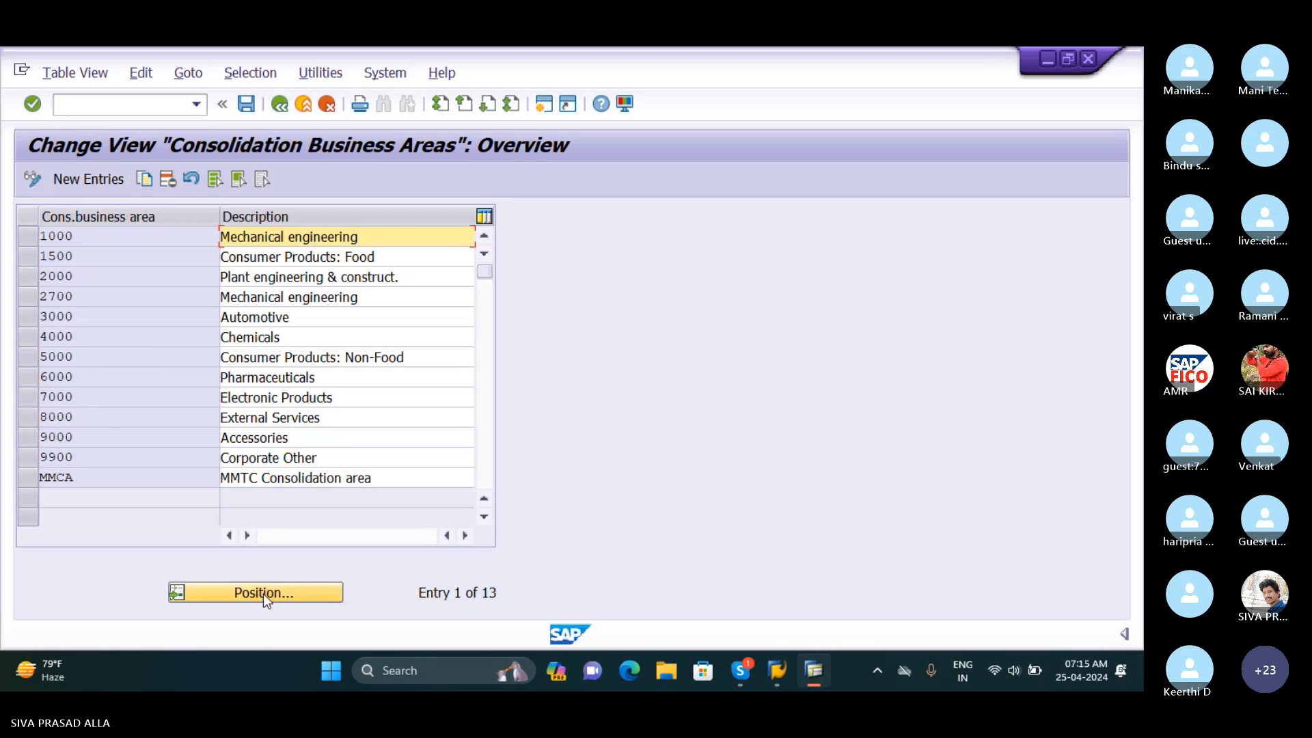
{"action": "left_click", "coordinate": [89, 179]}
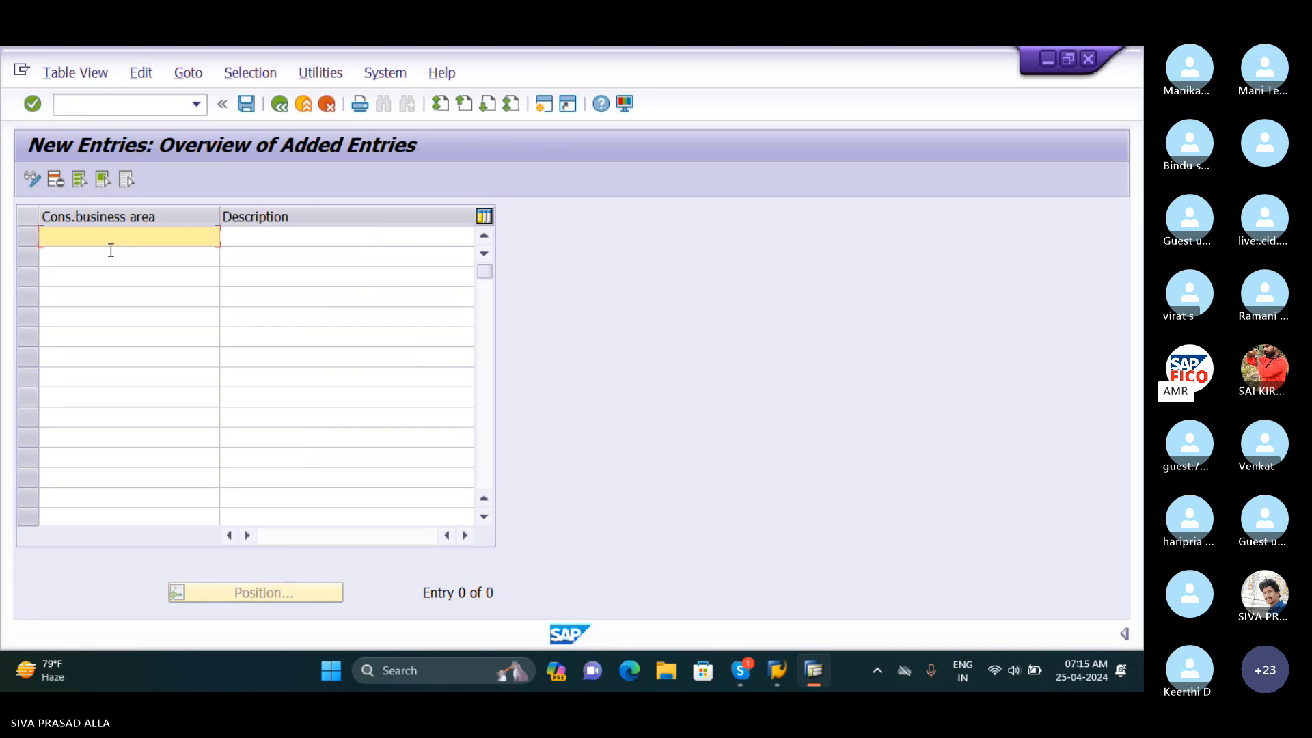
{"action": "type", "text": "SIC"}
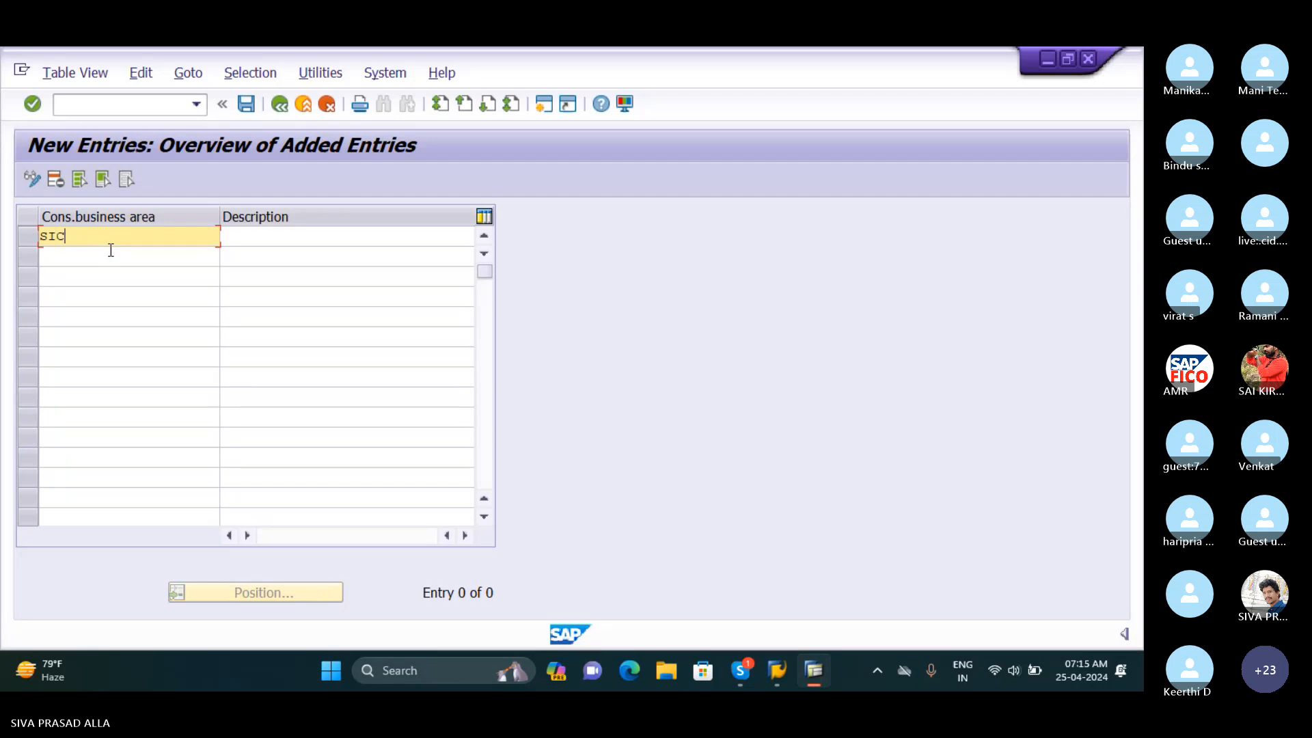
{"action": "type", "text": "A"}
{"action": "key", "text": "Tab"}
Enter "CONSOLDATION BUSINESS AREA SIV" as the description of consolidation business area SICA and confirm the entry
{"action": "type", "text": "CONSO"}
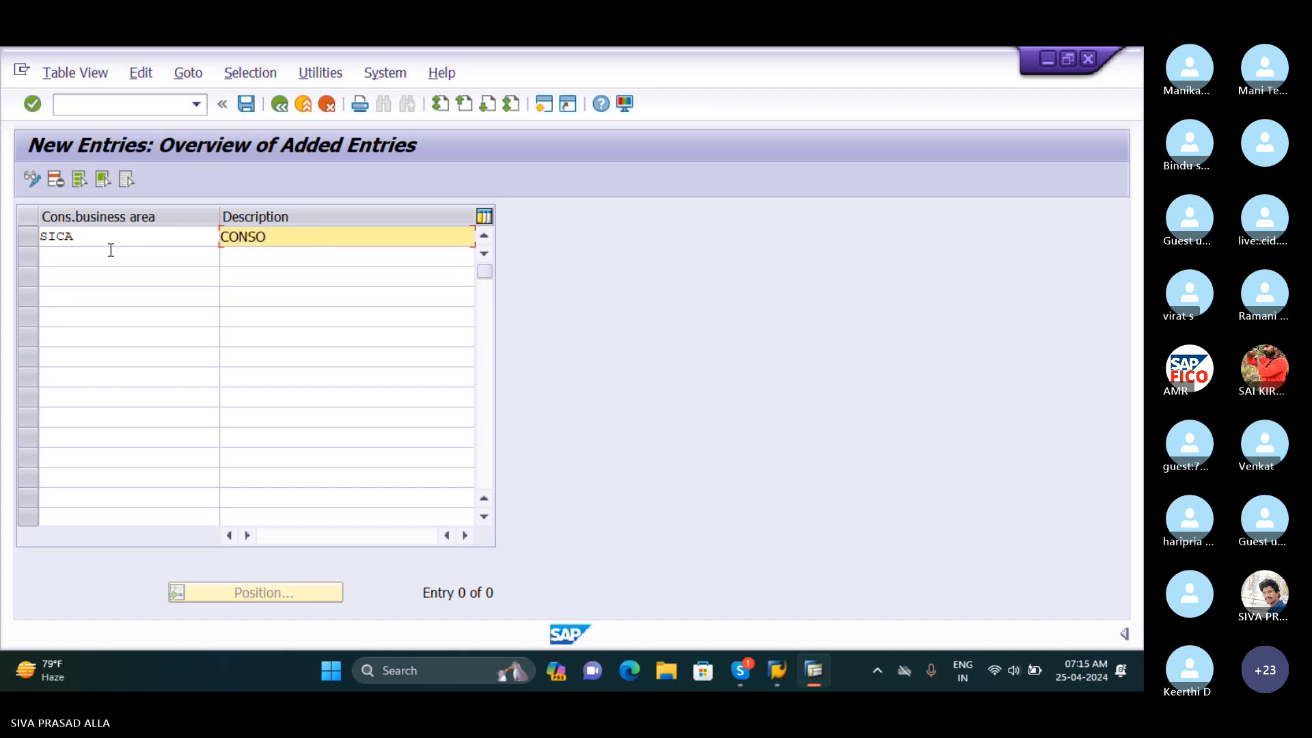
{"action": "type", "text": "LDA"}
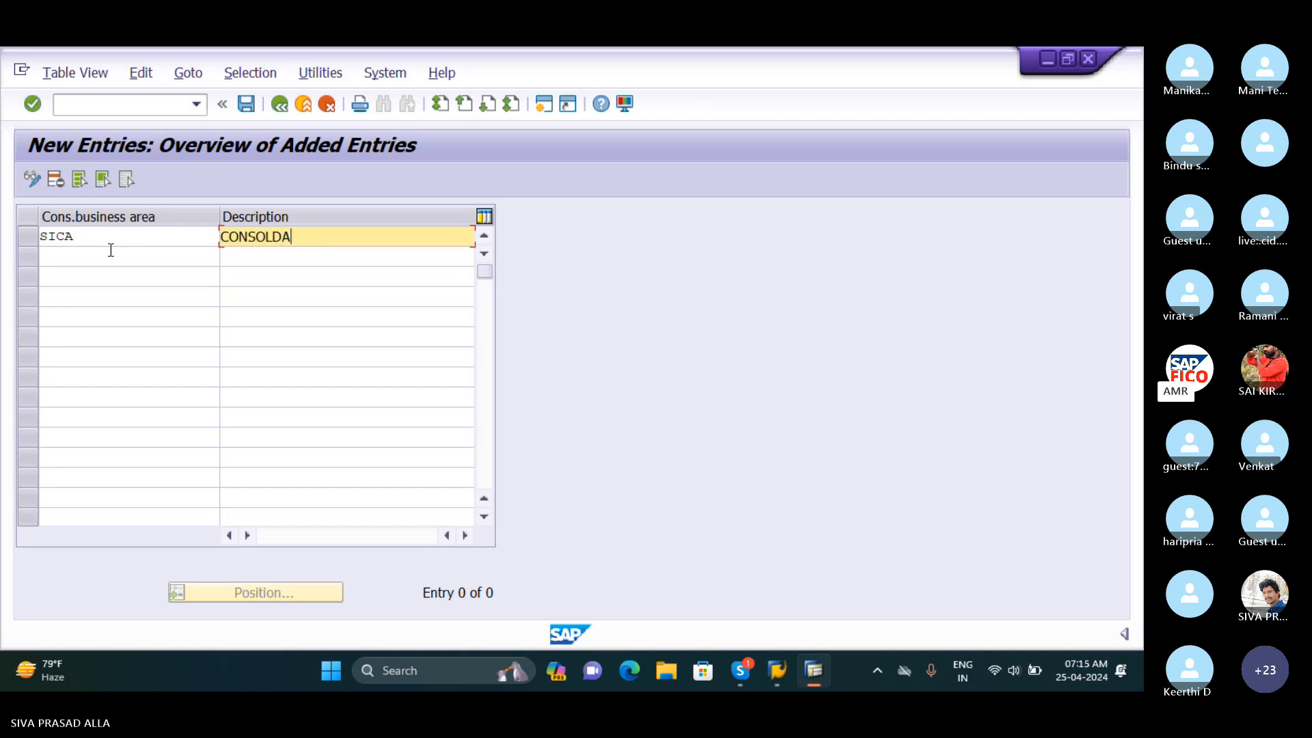
{"action": "type", "text": "TION BUSI"}
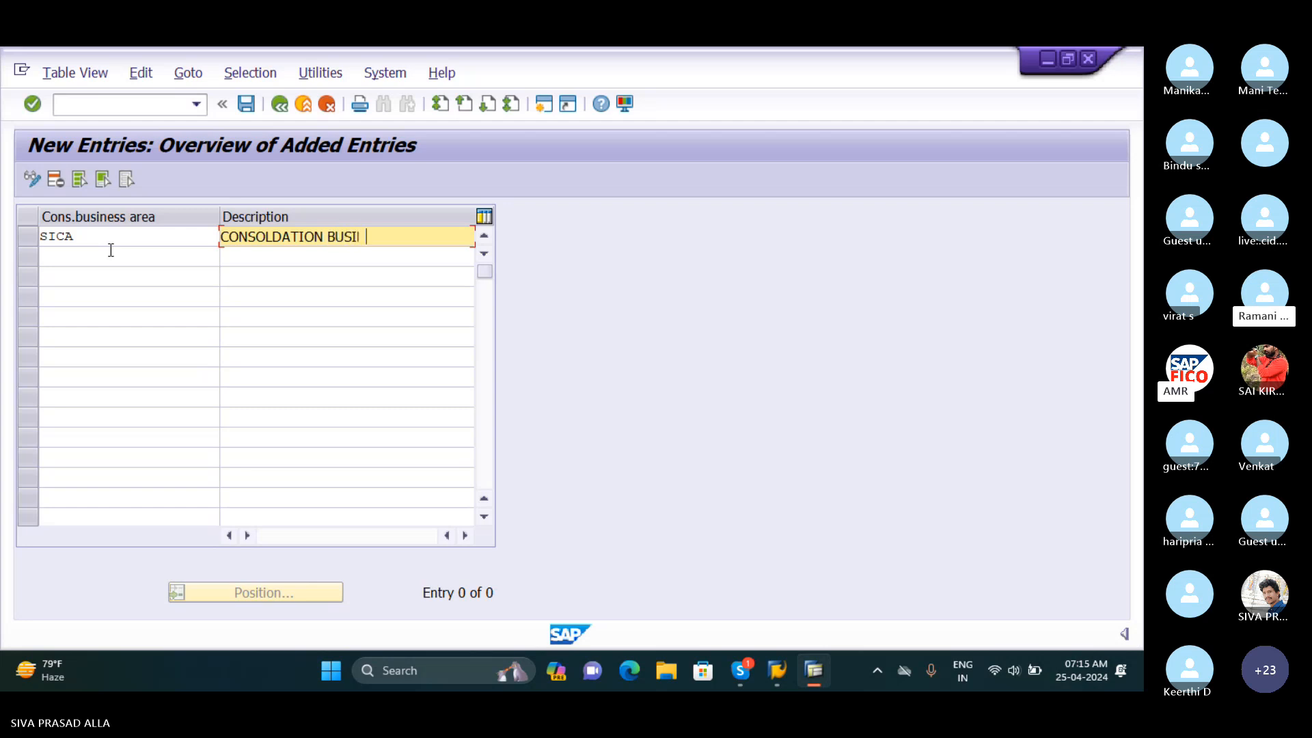
{"action": "type", "text": "NESS ARAEA"}
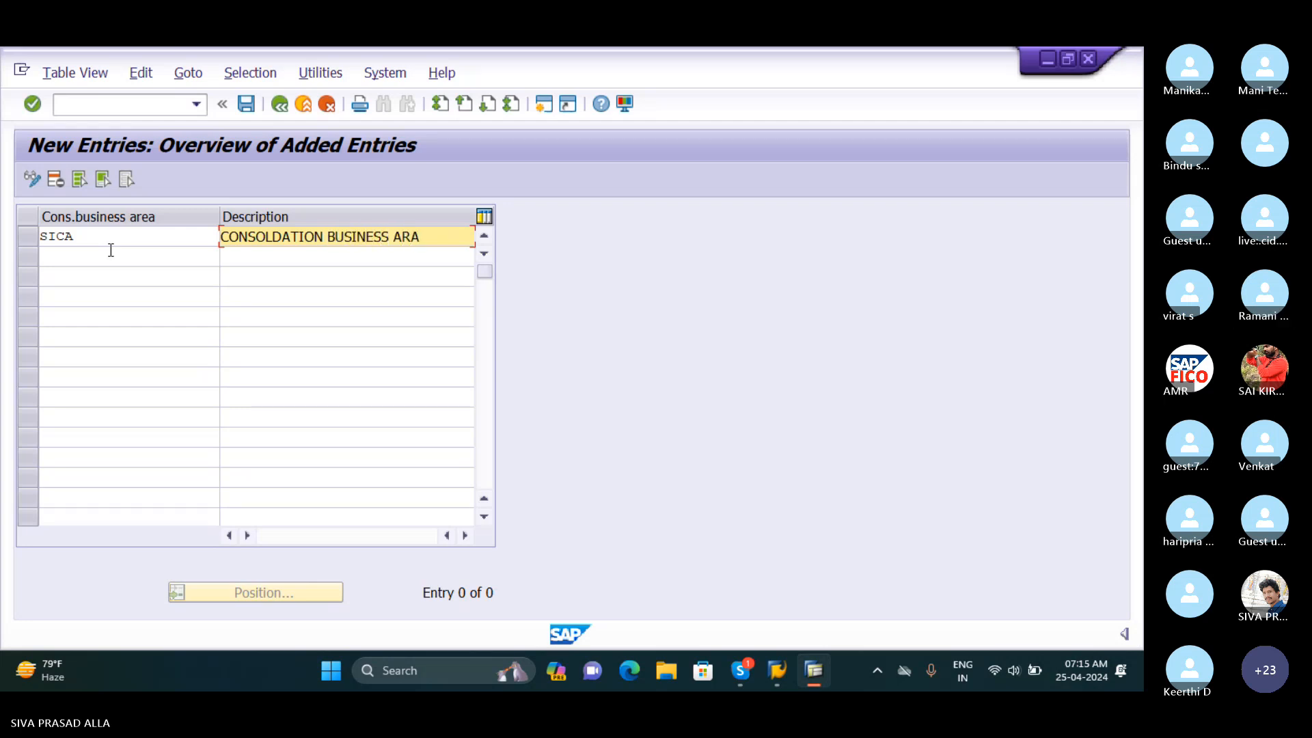
{"action": "key", "text": "BackSpace"}
{"action": "key", "text": "BackSpace"}
{"action": "key", "text": "BackSpace"}
{"action": "type", "text": "EA SIV"}
{"action": "key", "text": "Return"}
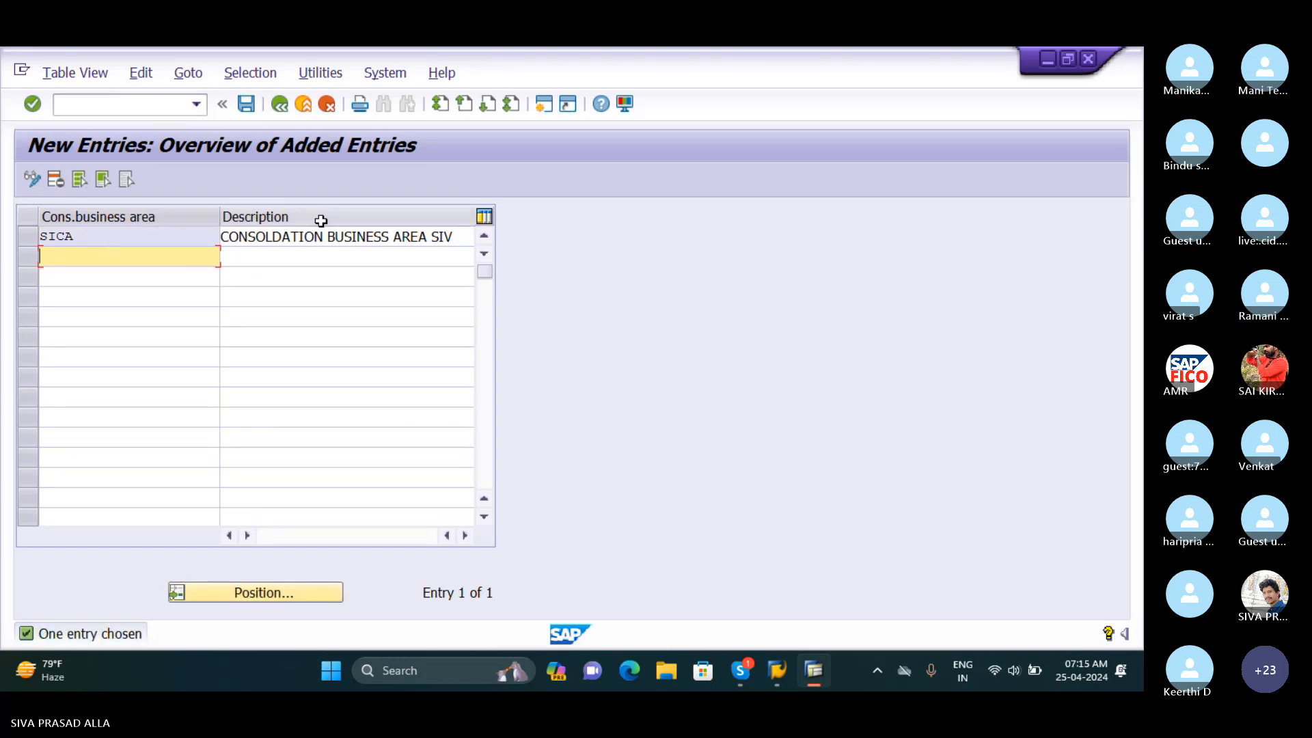
Change the description of consolidation business area SICA to "CONSOLDTION BUSINESS AREA SIVA" so that it ends with the full word
{"action": "left_click", "coordinate": [431, 237]}
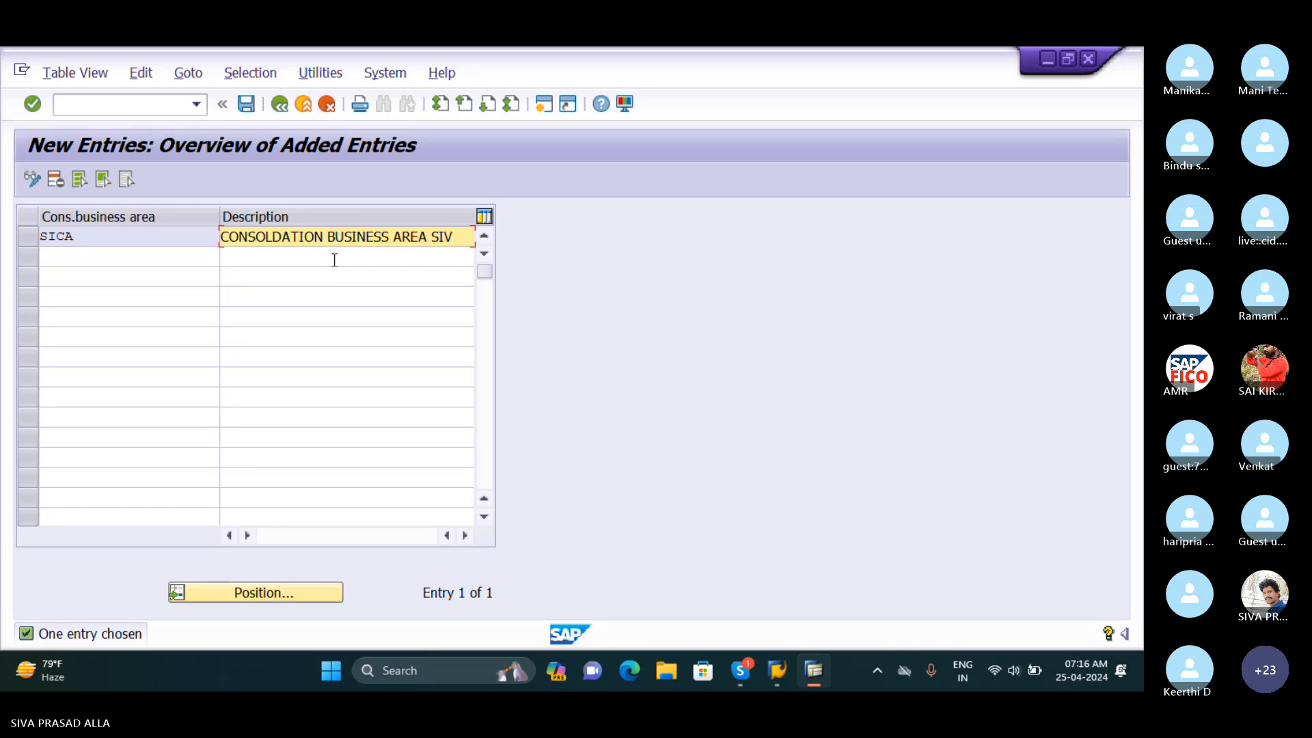
{"action": "key", "text": "BackSpace"}
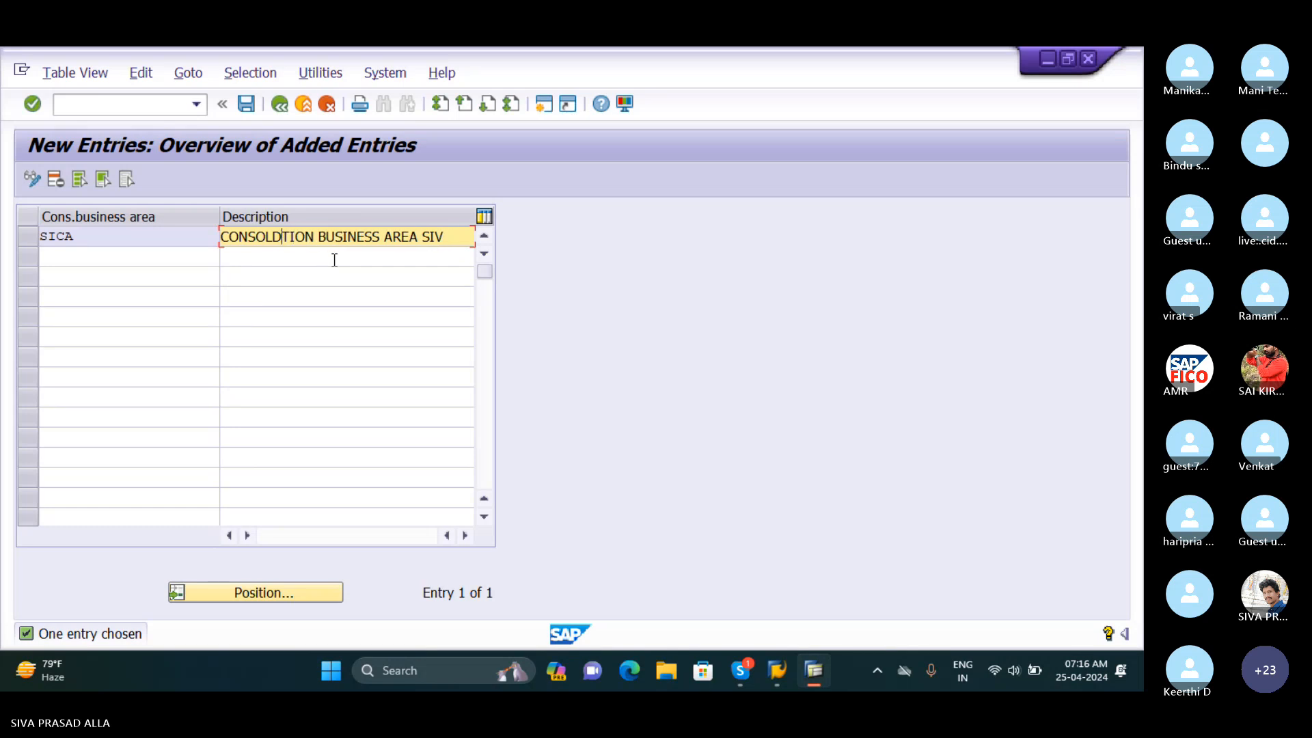
{"action": "left_click", "coordinate": [454, 242]}
{"action": "type", "text": "A"}
{"action": "key", "text": "Return"}
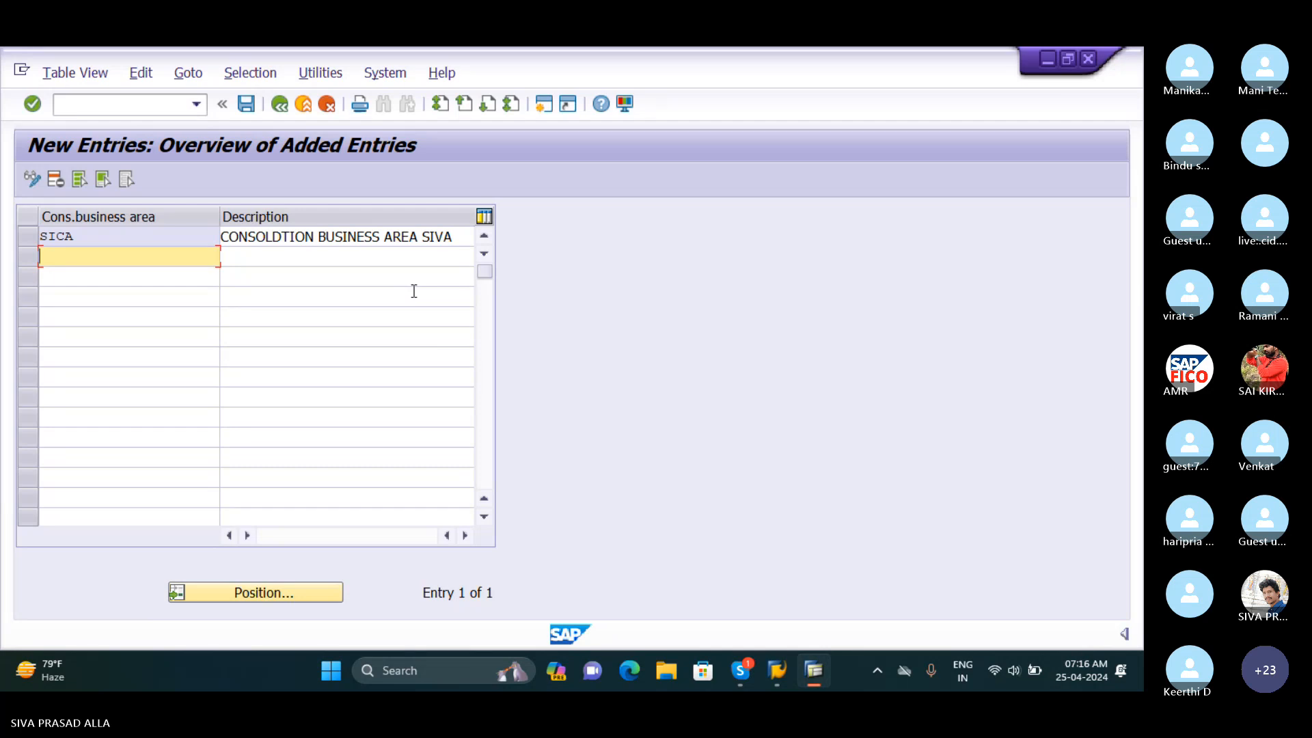
Save consolidation business area SICA under customizing request EC5K901050 and return to the consolidation business areas overview
{"action": "left_click", "coordinate": [246, 105]}
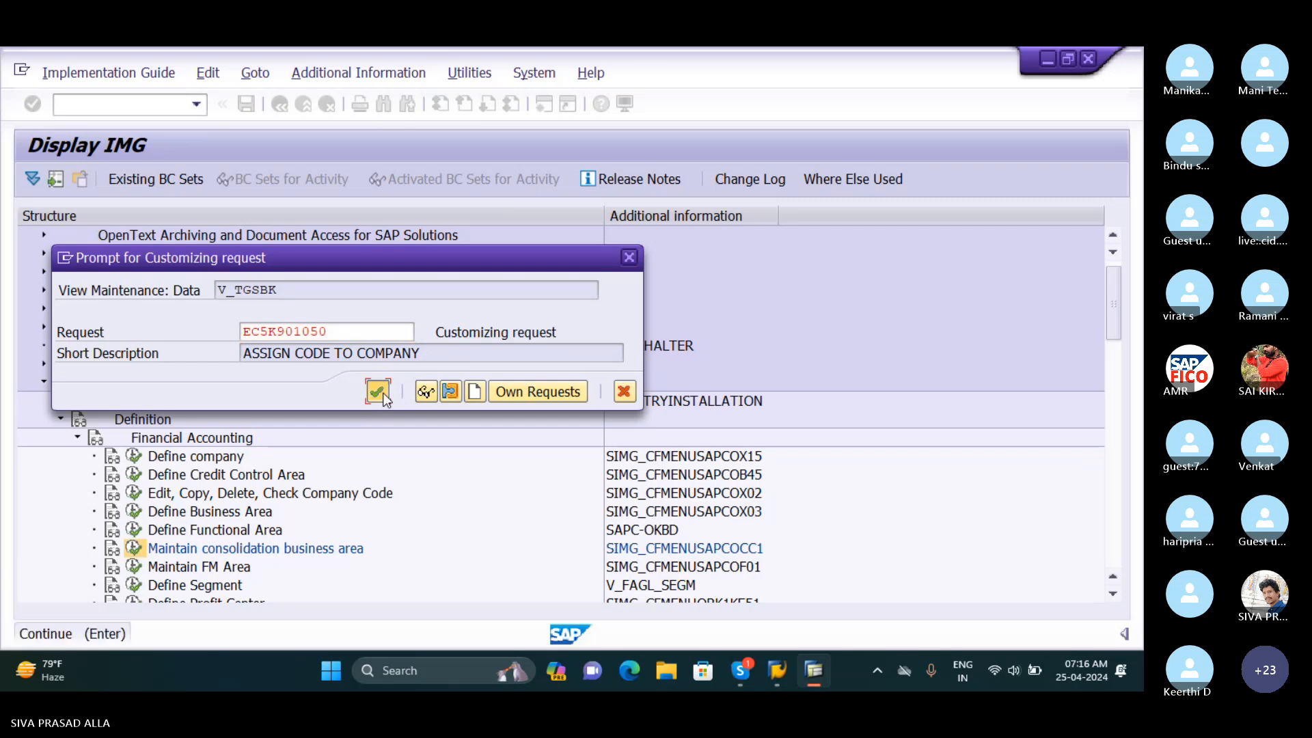
{"action": "left_click", "coordinate": [378, 392]}
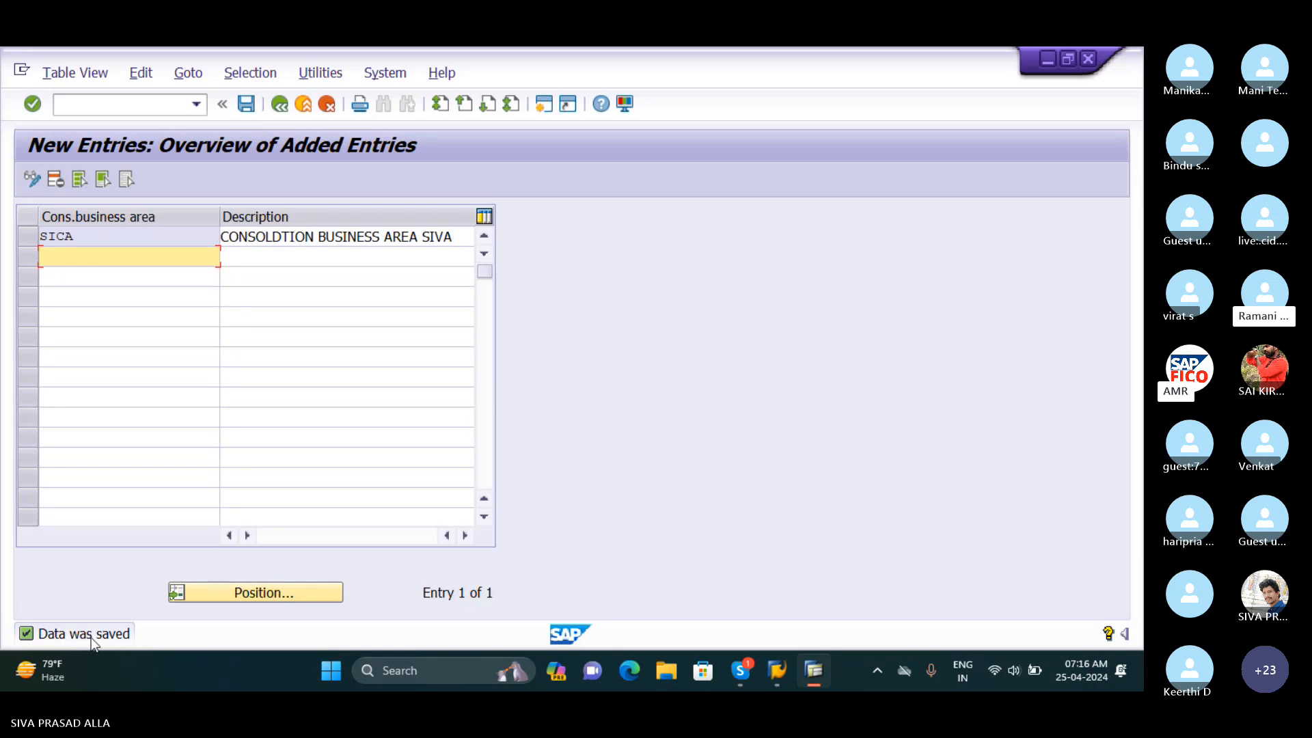
{"action": "left_click", "coordinate": [279, 104]}
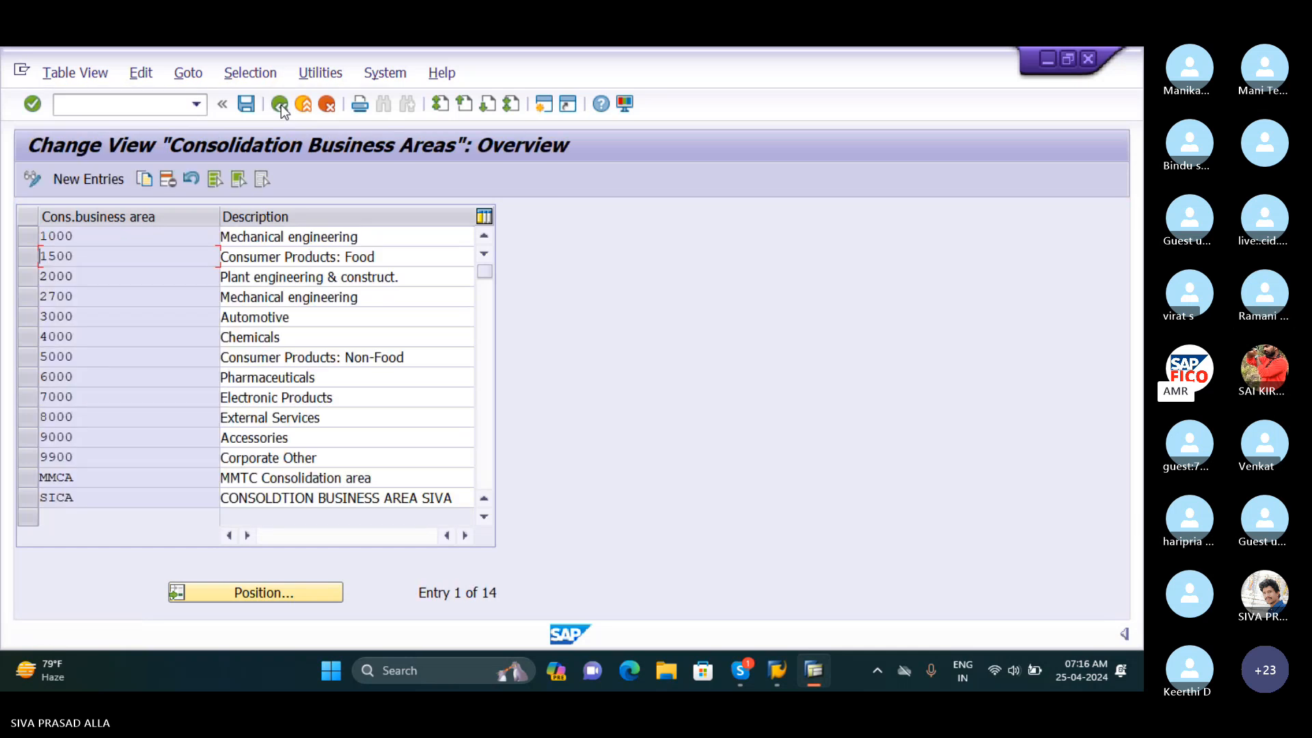
Position the consolidation business areas list on entry SICA and select its row
{"action": "left_click", "coordinate": [255, 597]}
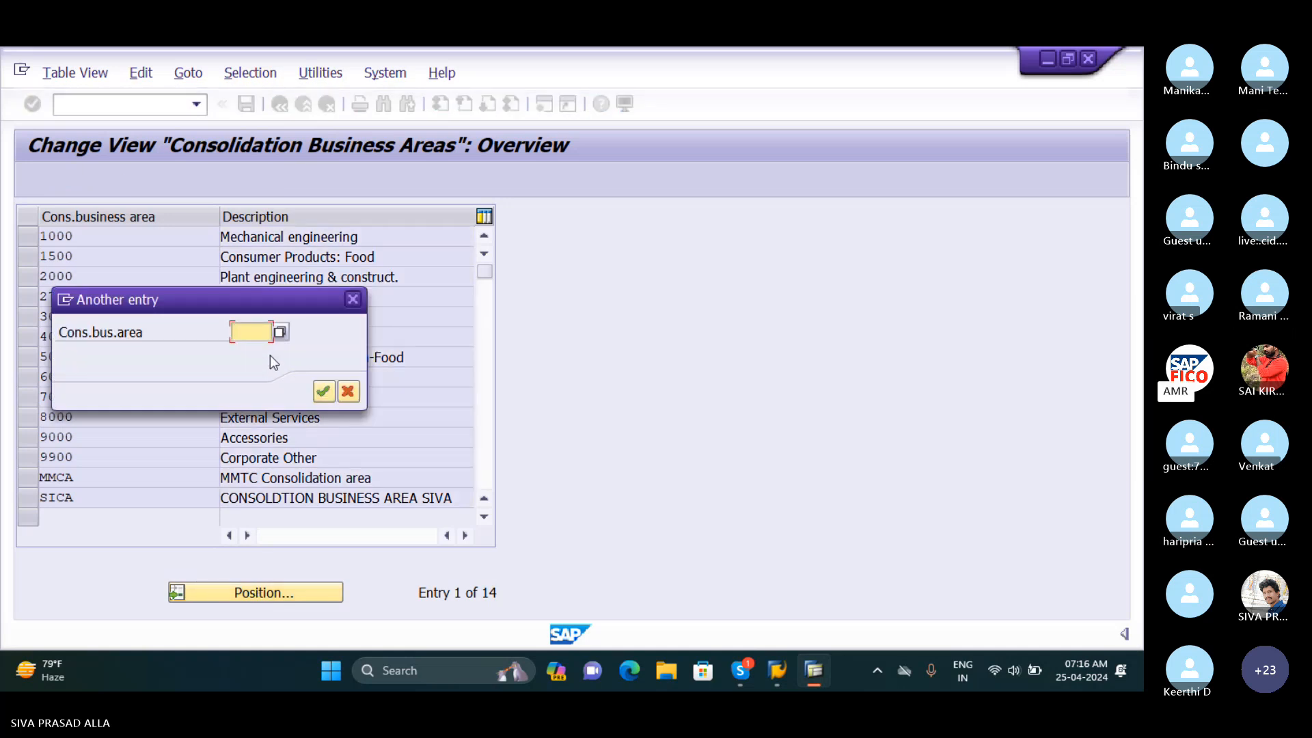
{"action": "type", "text": "SICA"}
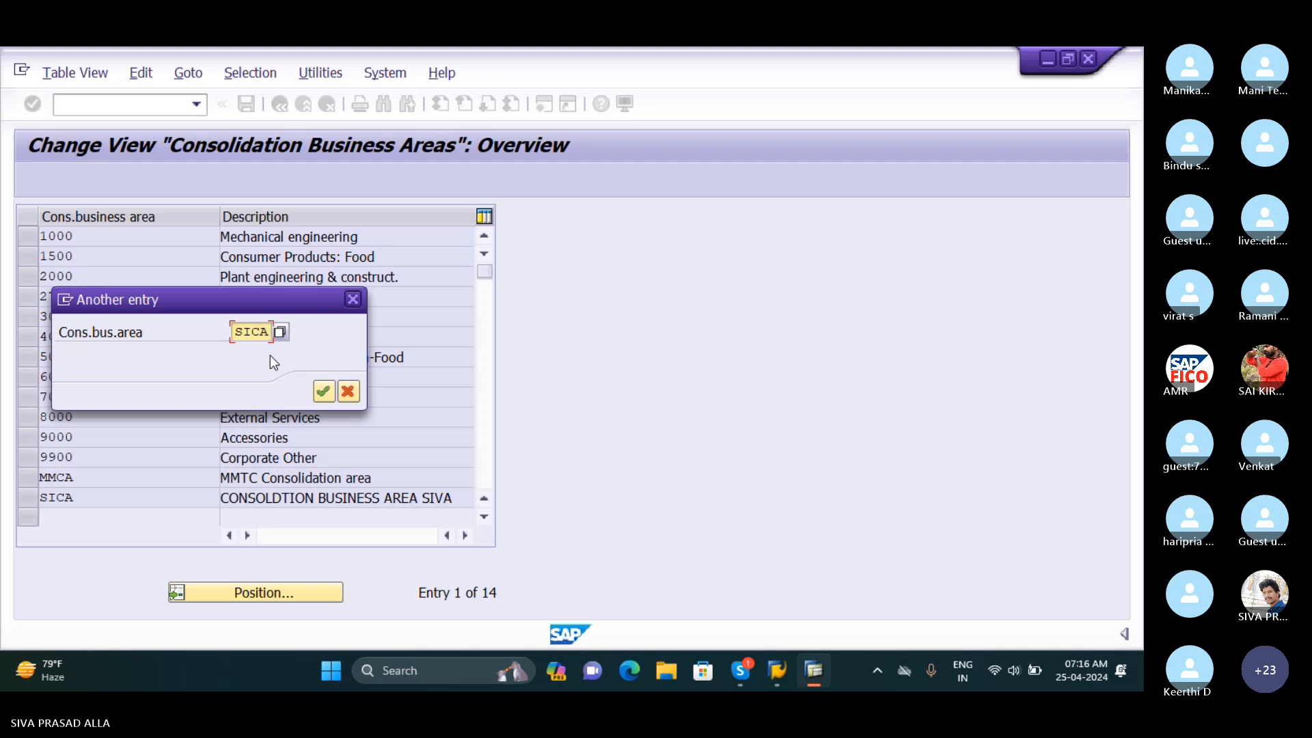
{"action": "key", "text": "Return"}
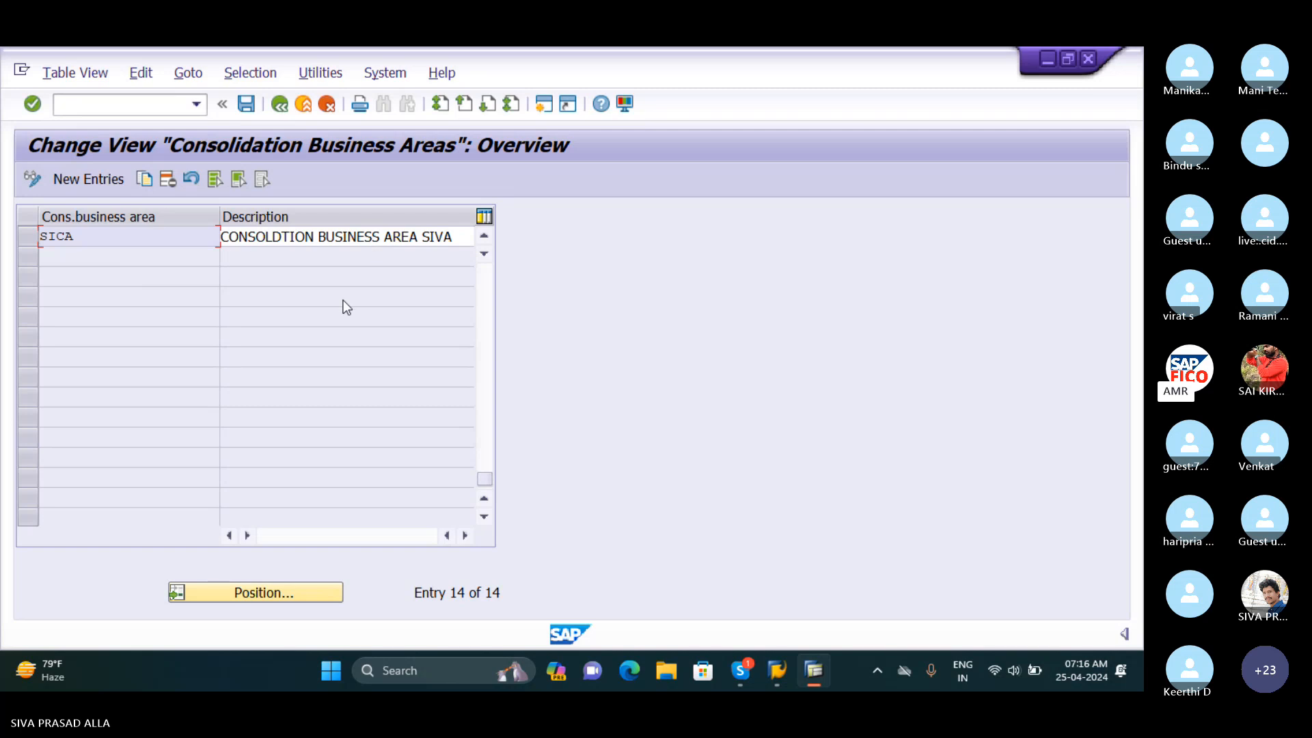
{"action": "left_click", "coordinate": [31, 236]}
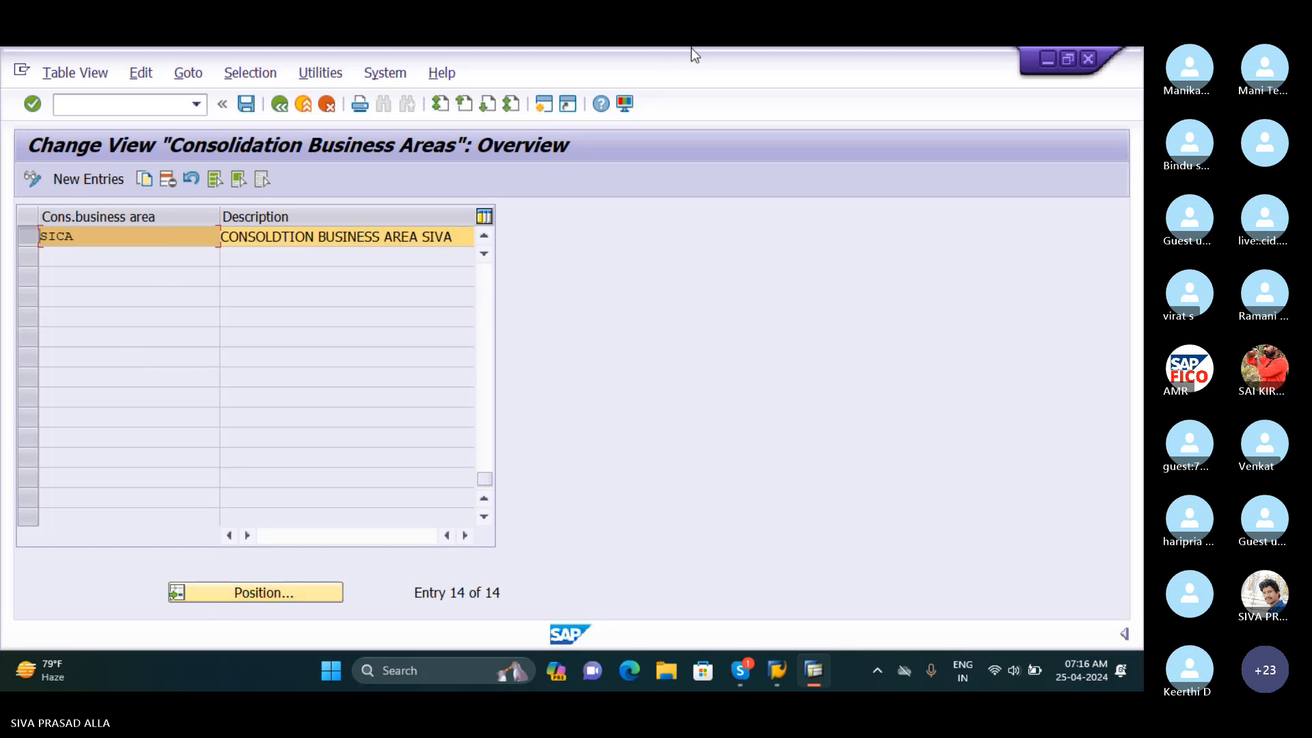
Leave the consolidation business areas view for the SAP Easy Access screen with the command /N
{"action": "left_click", "coordinate": [127, 112]}
{"action": "type", "text": "/"}
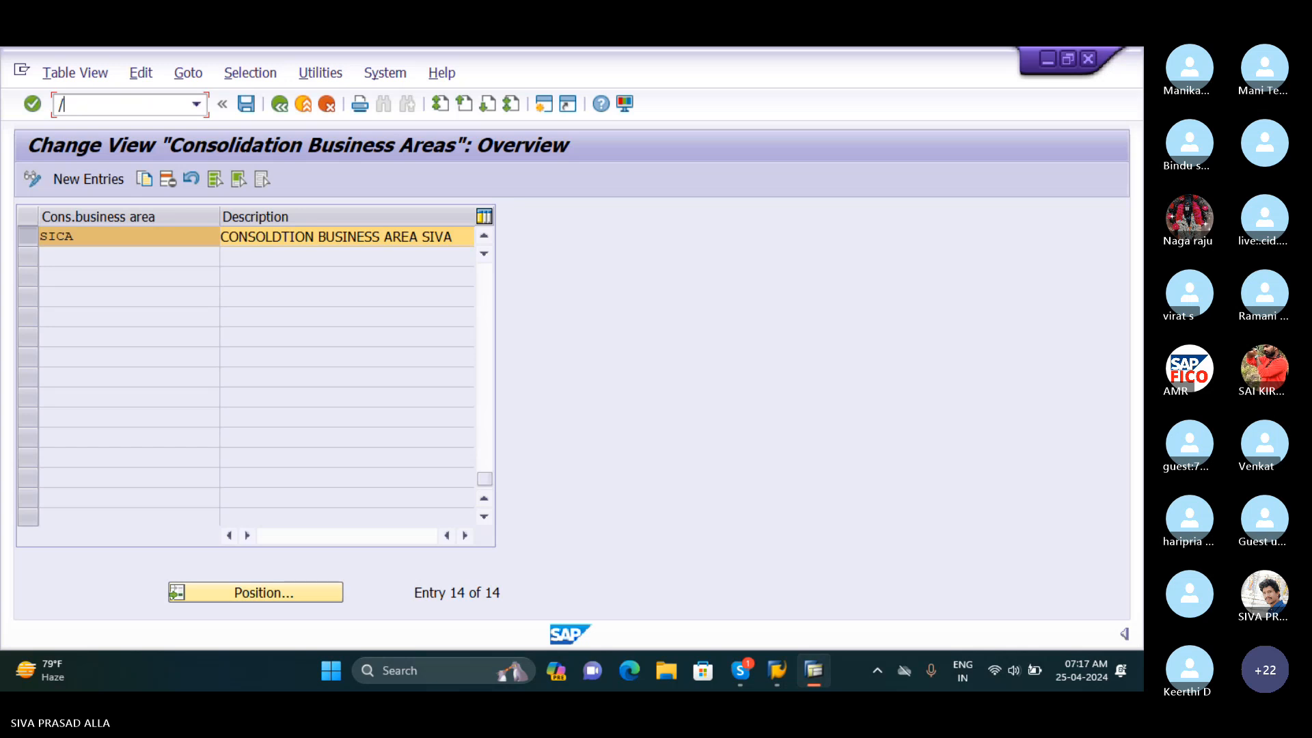
{"action": "type", "text": "N"}
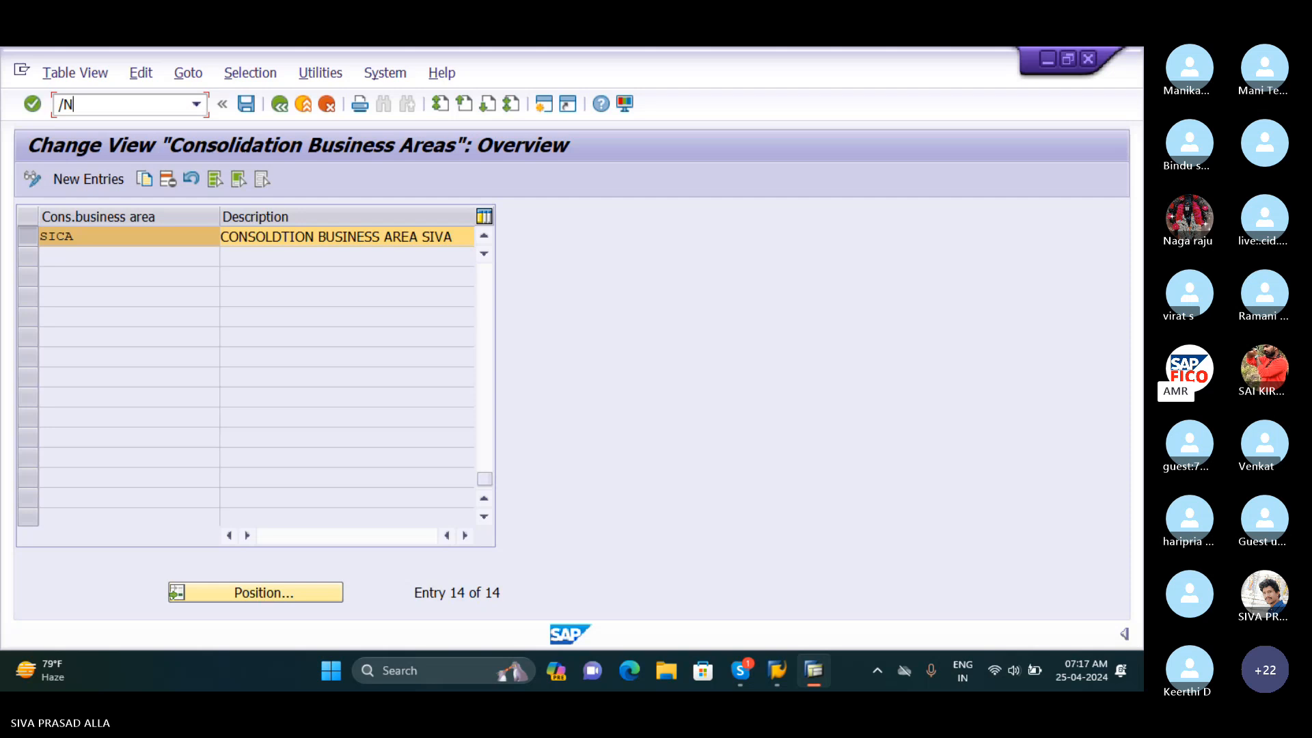
{"action": "key", "text": "Return"}
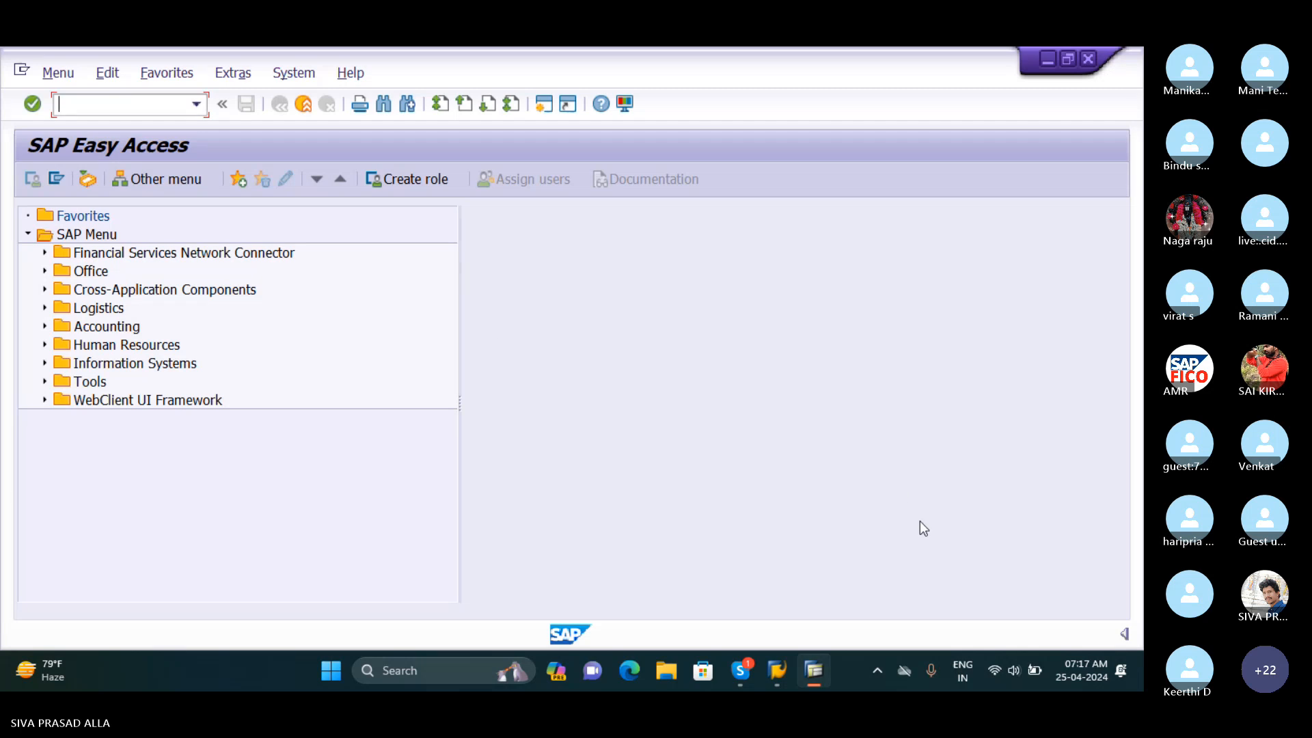
Switch to the Skype window showing the Enterprise Structure list of configuration steps and transaction codes
{"action": "mouse_move", "coordinate": [778, 671]}
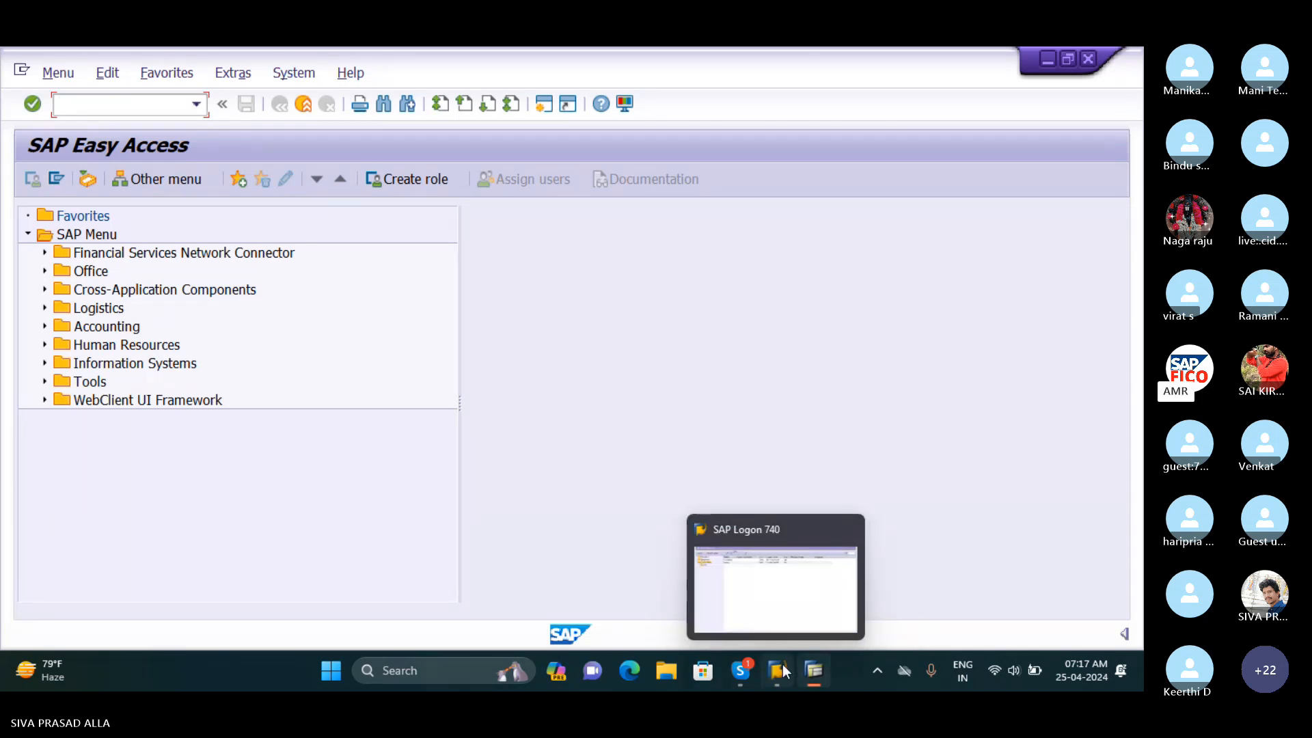
{"action": "mouse_move", "coordinate": [820, 675]}
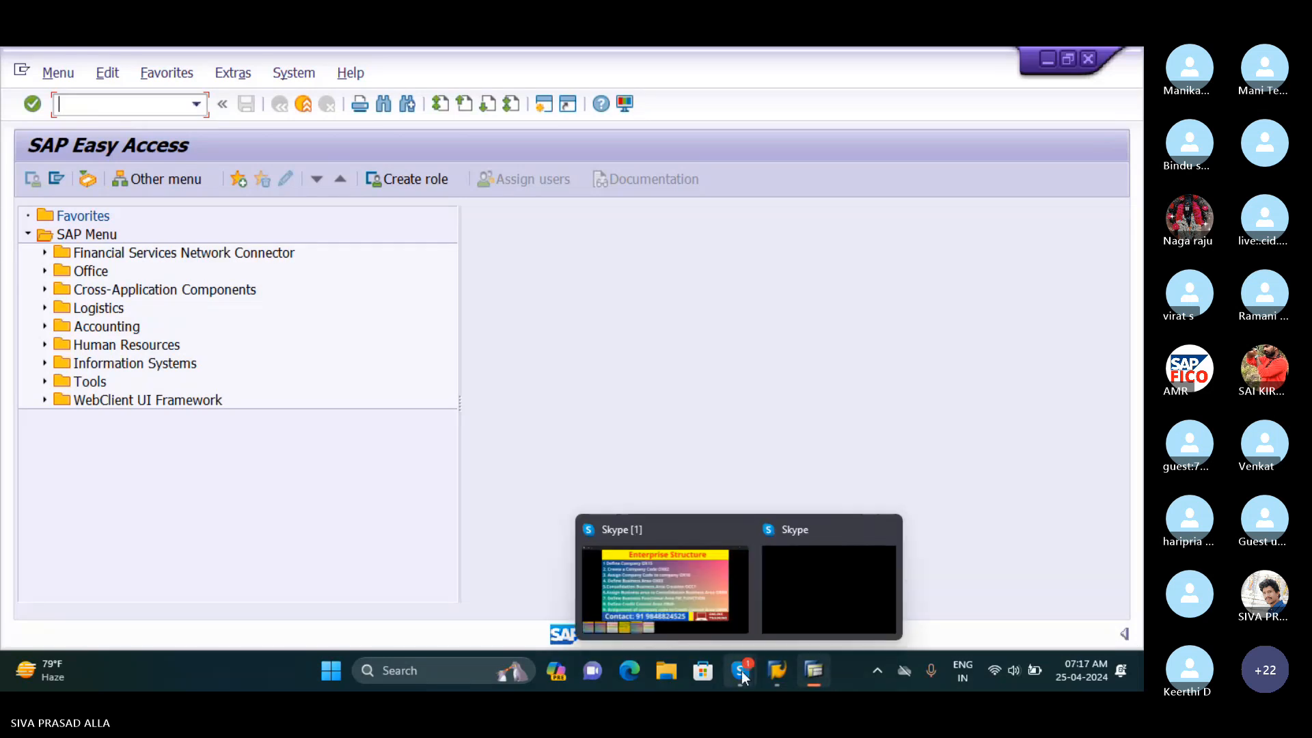
{"action": "left_click", "coordinate": [719, 616]}
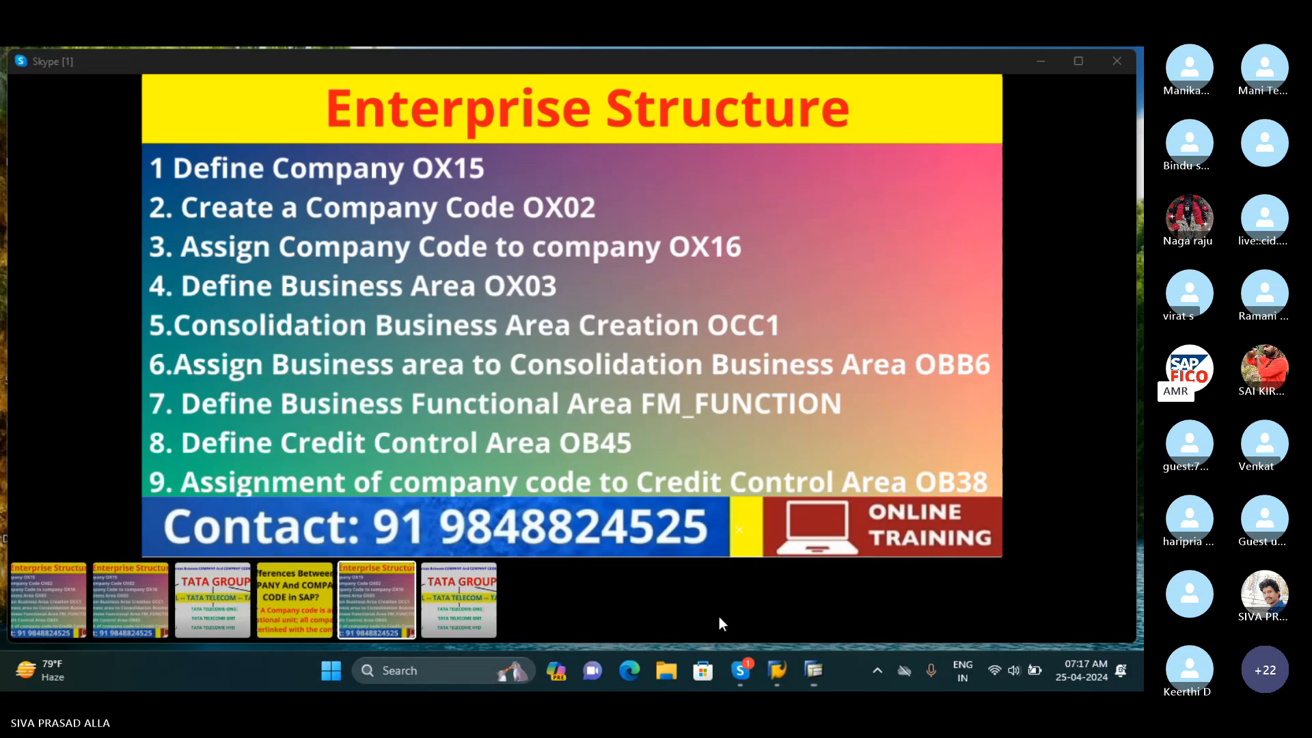
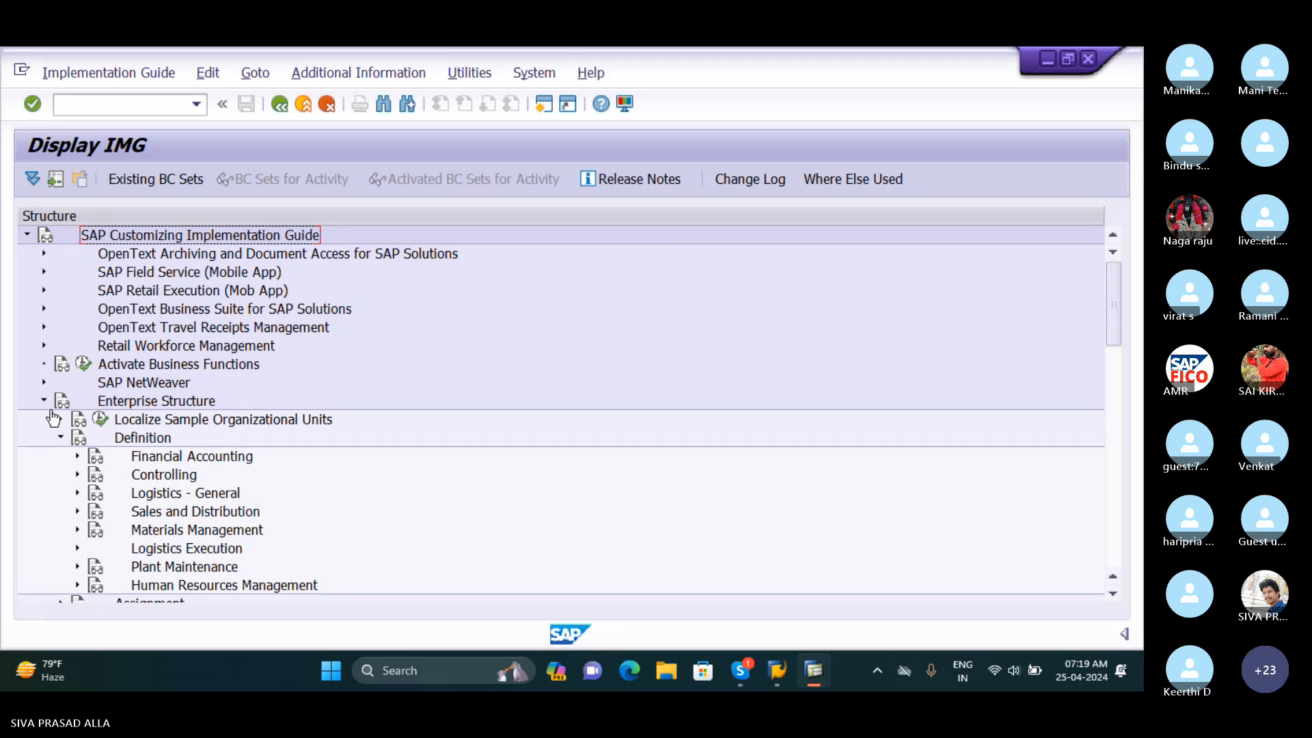
Collapse Definition under Enterprise Structure in the implementation guide and expand the Financial Accounting activities under Assignment
{"action": "left_click", "coordinate": [44, 401]}
{"action": "left_click", "coordinate": [43, 400]}
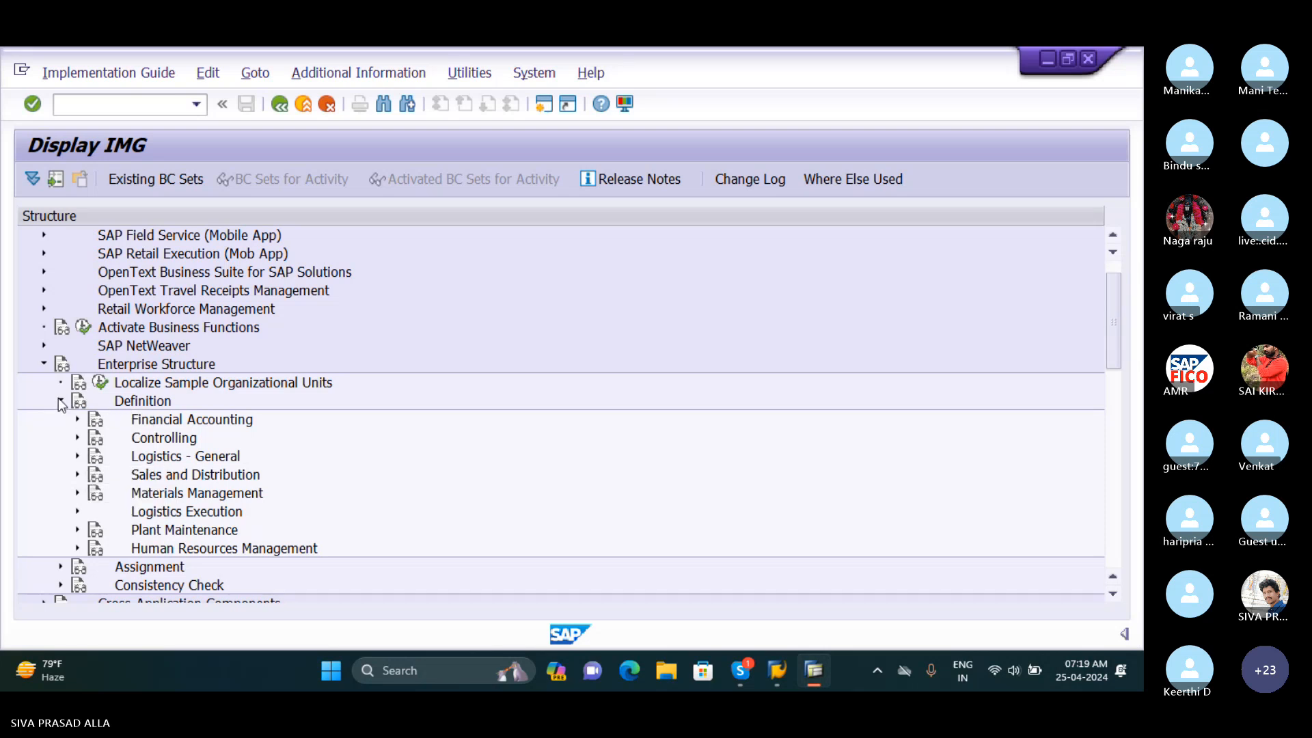
{"action": "left_click", "coordinate": [61, 401]}
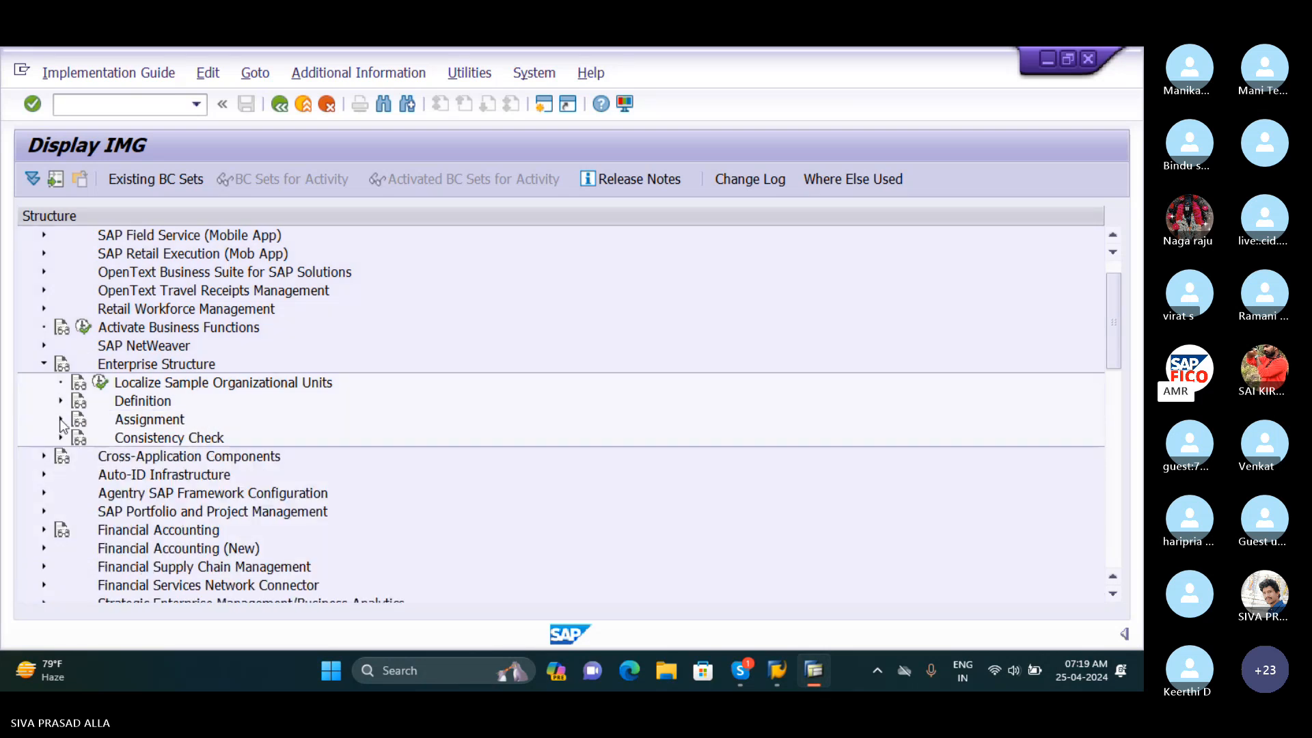
{"action": "left_click", "coordinate": [61, 420]}
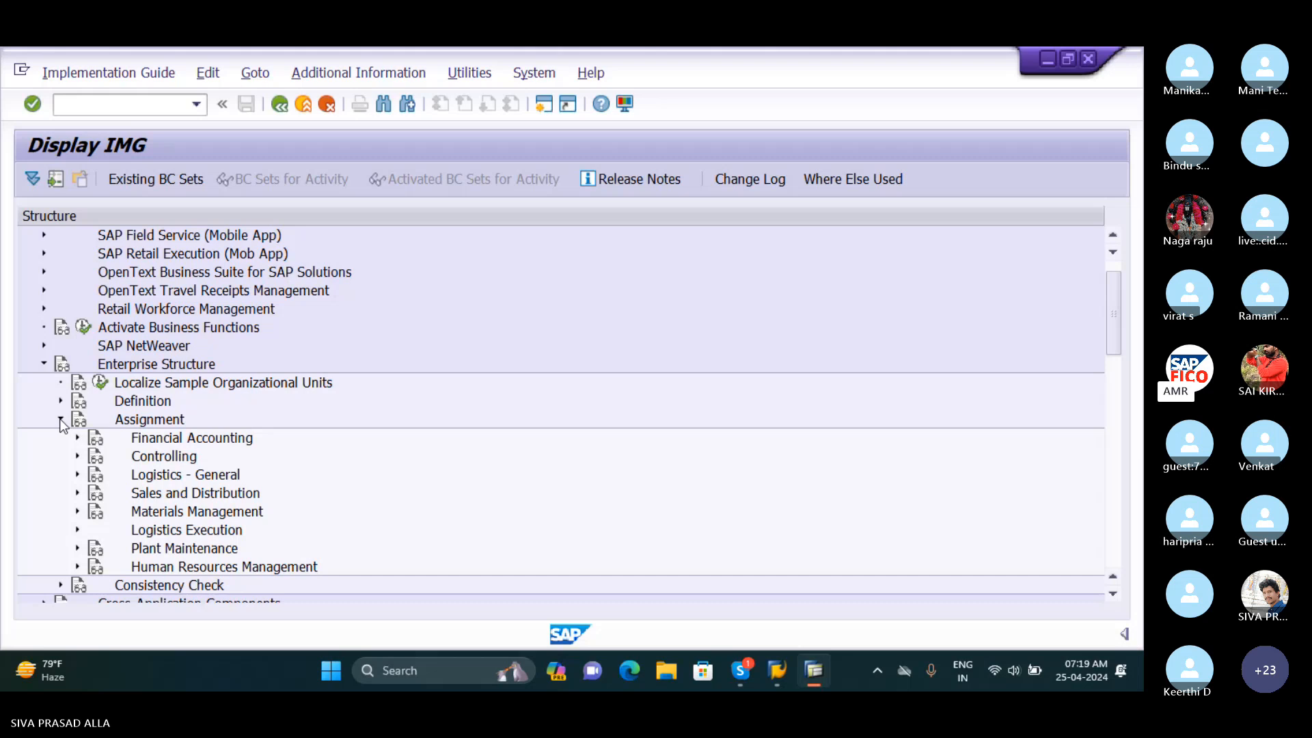
{"action": "left_click", "coordinate": [76, 438]}
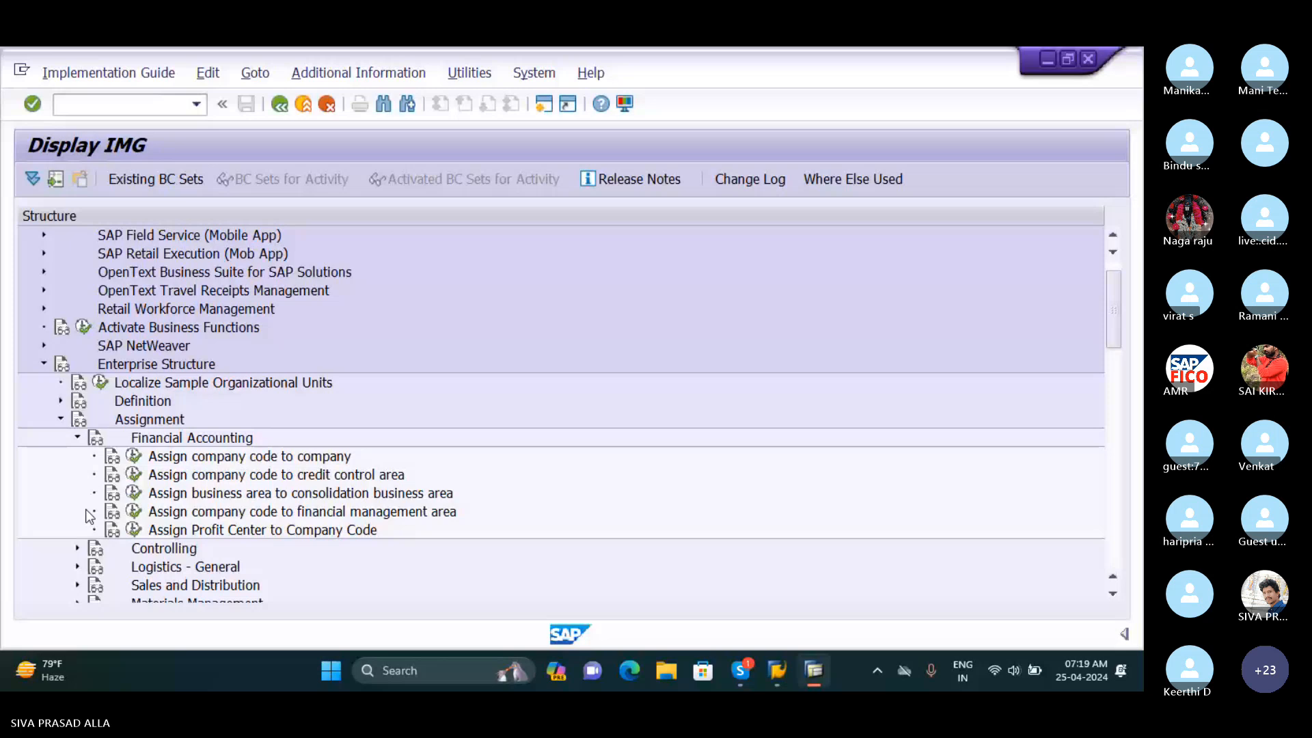
{"action": "scroll", "coordinate": [75, 553], "scroll_direction": "down", "scroll_amount": 1}
{"action": "scroll", "coordinate": [75, 553], "scroll_direction": "down", "scroll_amount": 1}
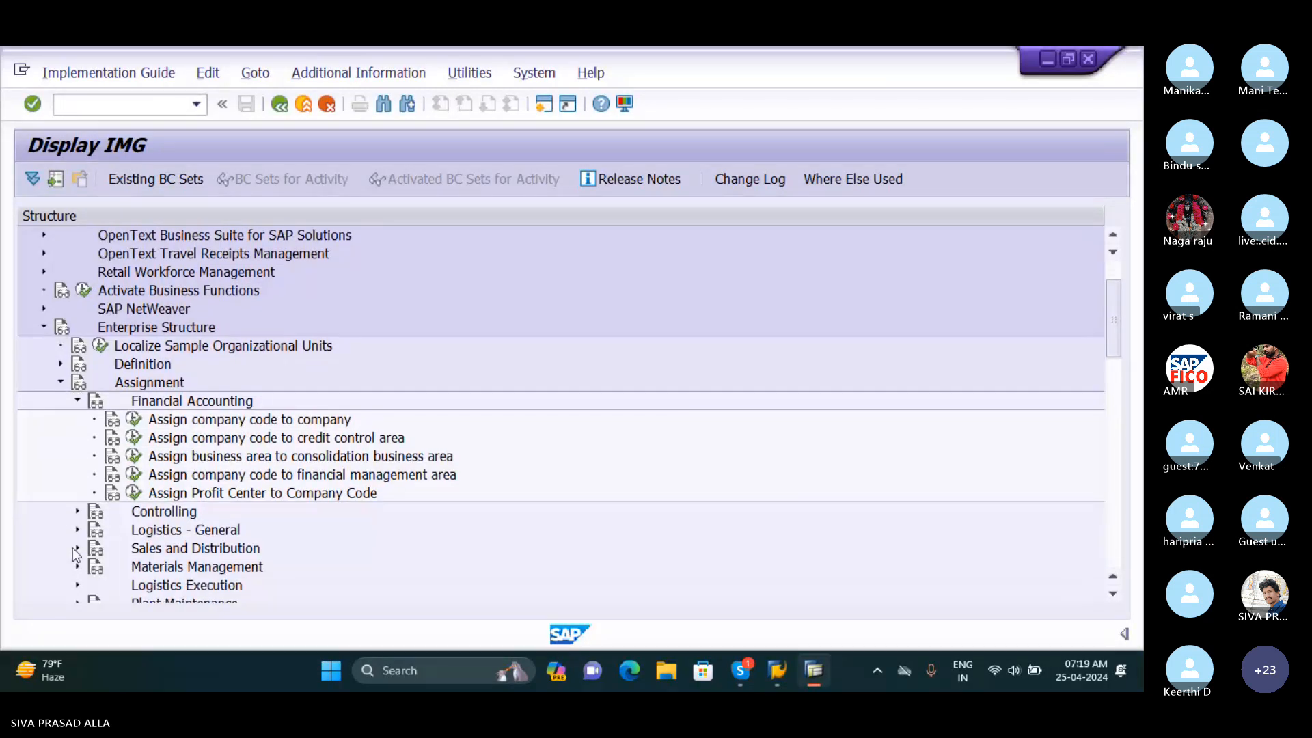
{"action": "scroll", "coordinate": [76, 553], "scroll_direction": "down", "scroll_amount": 2}
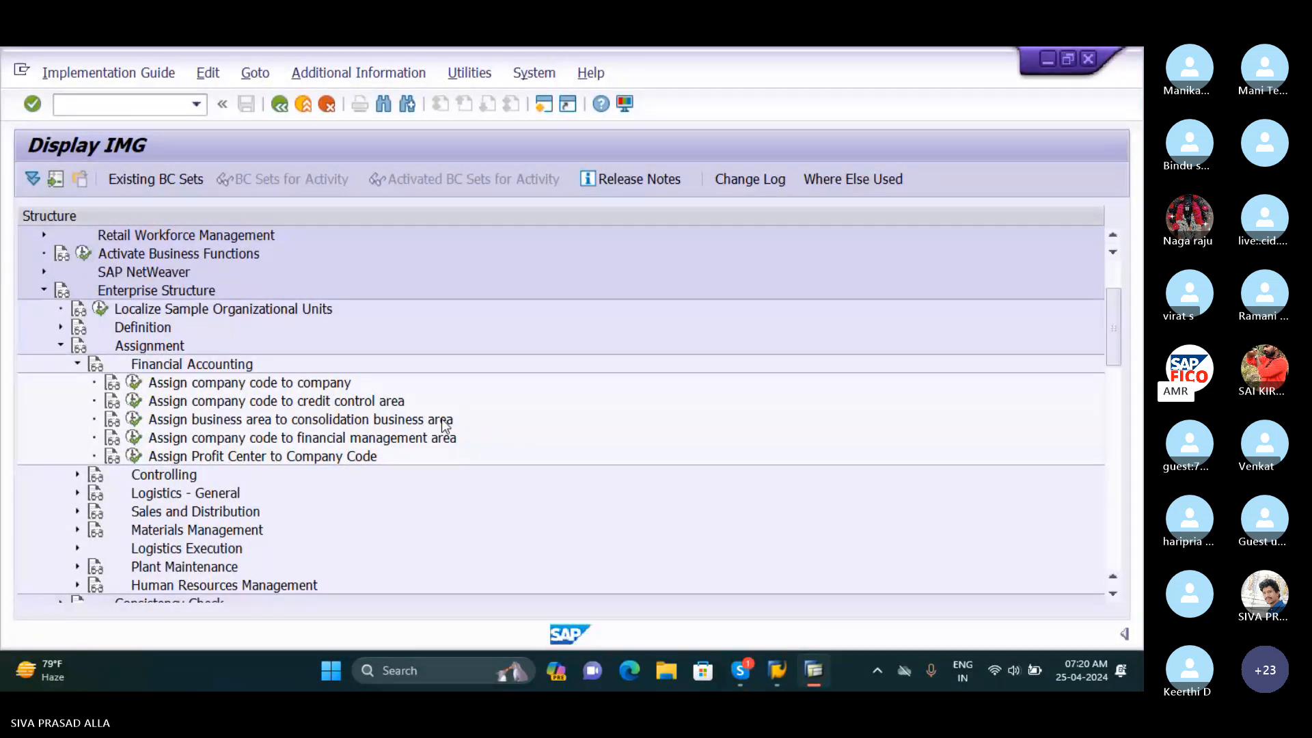
Show the IMG activity keys as additional information in the guide and widen that column to fit the full keys
{"action": "left_click", "coordinate": [383, 73]}
{"action": "mouse_move", "coordinate": [424, 98]}
{"action": "mouse_move", "coordinate": [581, 120]}
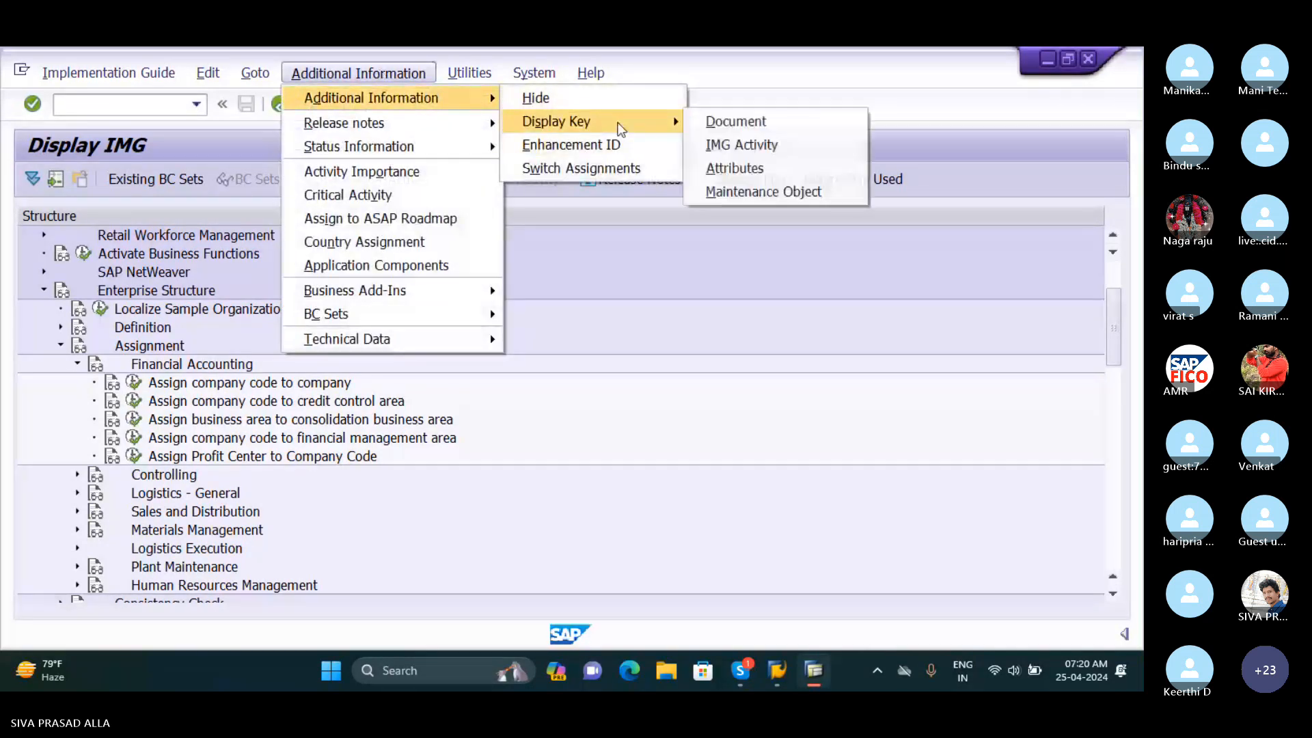
{"action": "left_click", "coordinate": [752, 143]}
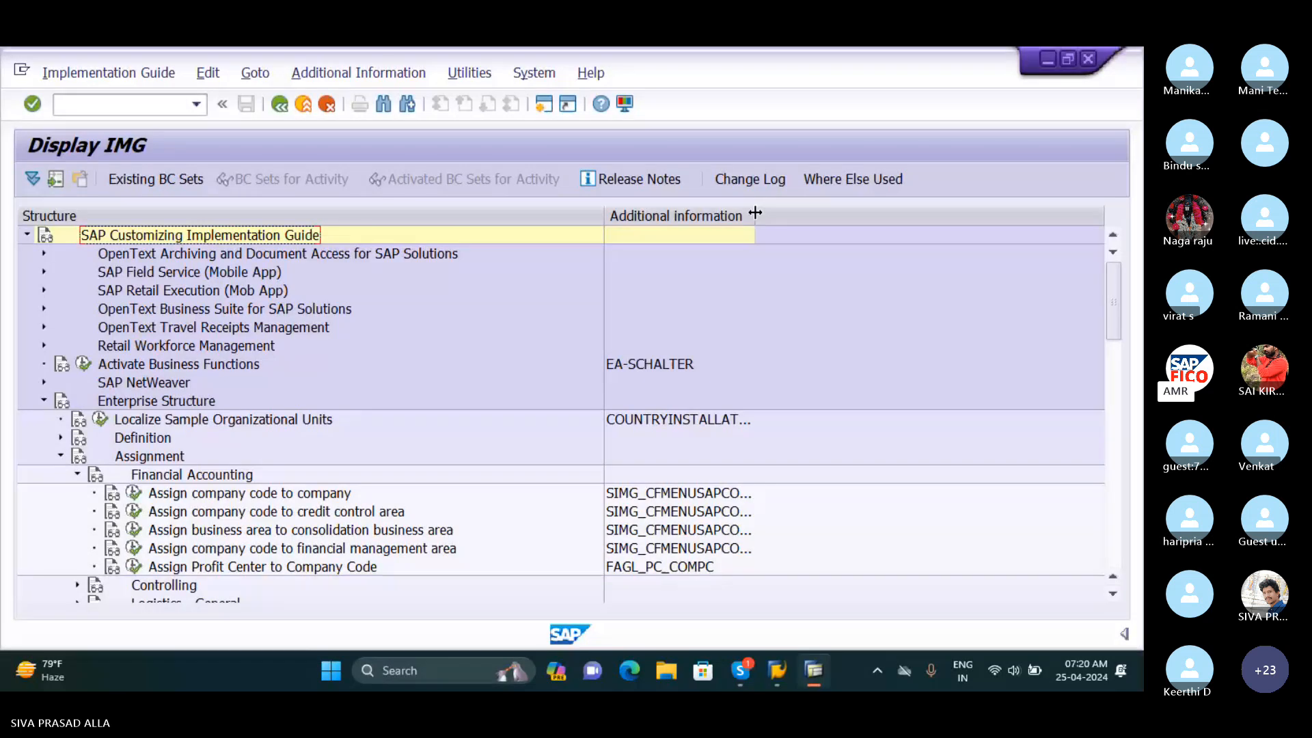
{"action": "left_click_drag", "start_coordinate": [755, 213], "coordinate": [808, 219]}
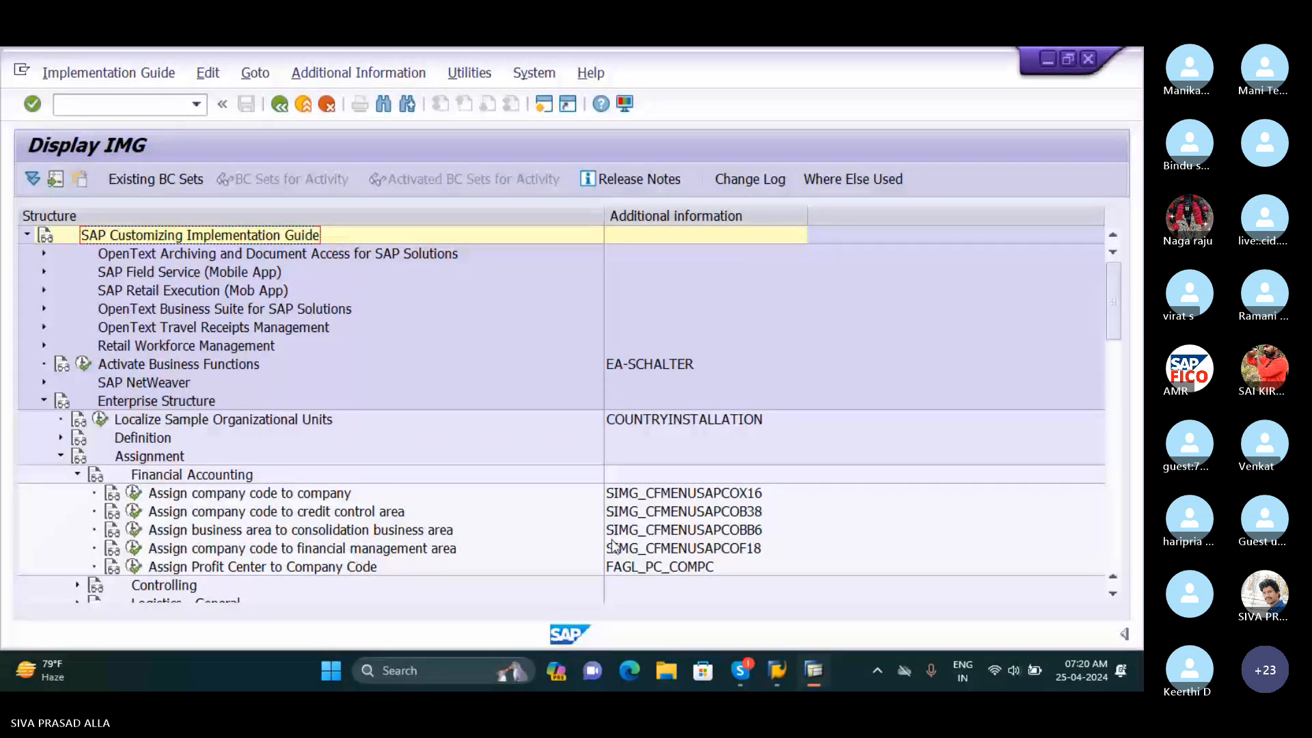
Open the Assign business area to consolidation business area activity and position the list on business areas matching SIV*
{"action": "left_click", "coordinate": [135, 529]}
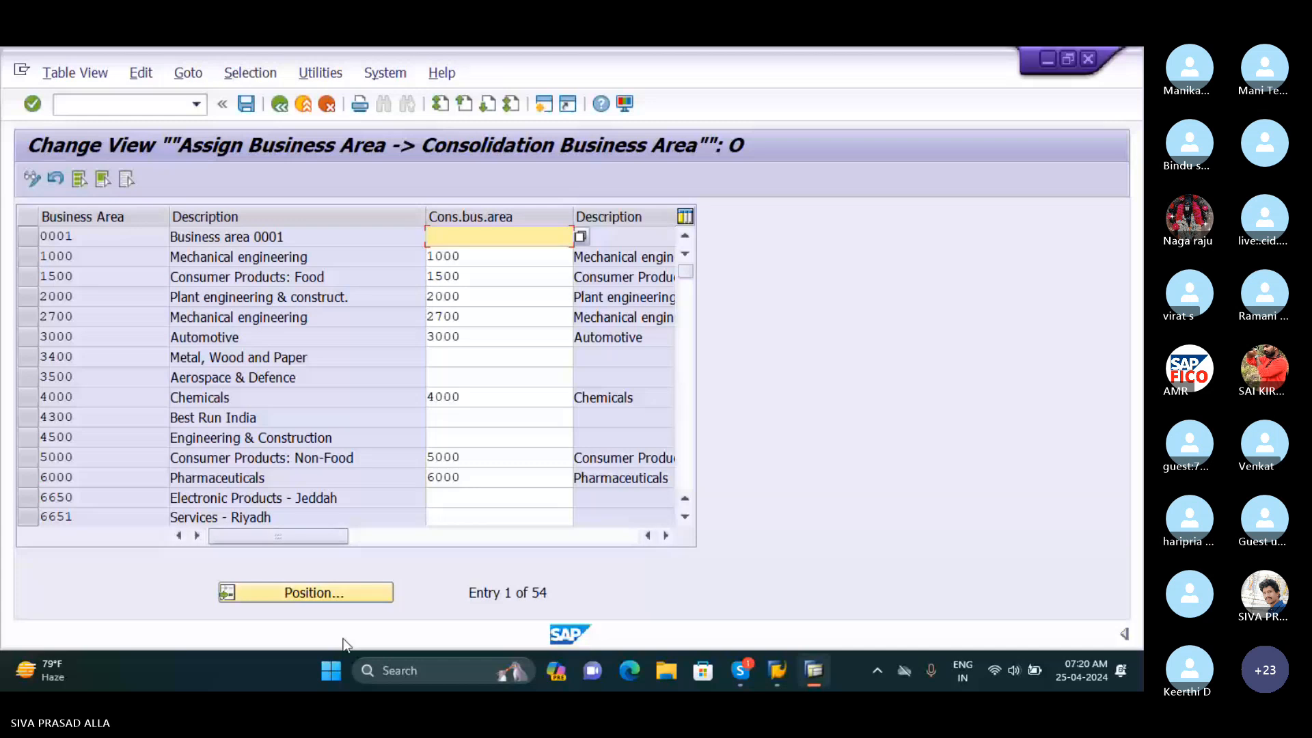
{"action": "left_click", "coordinate": [341, 596]}
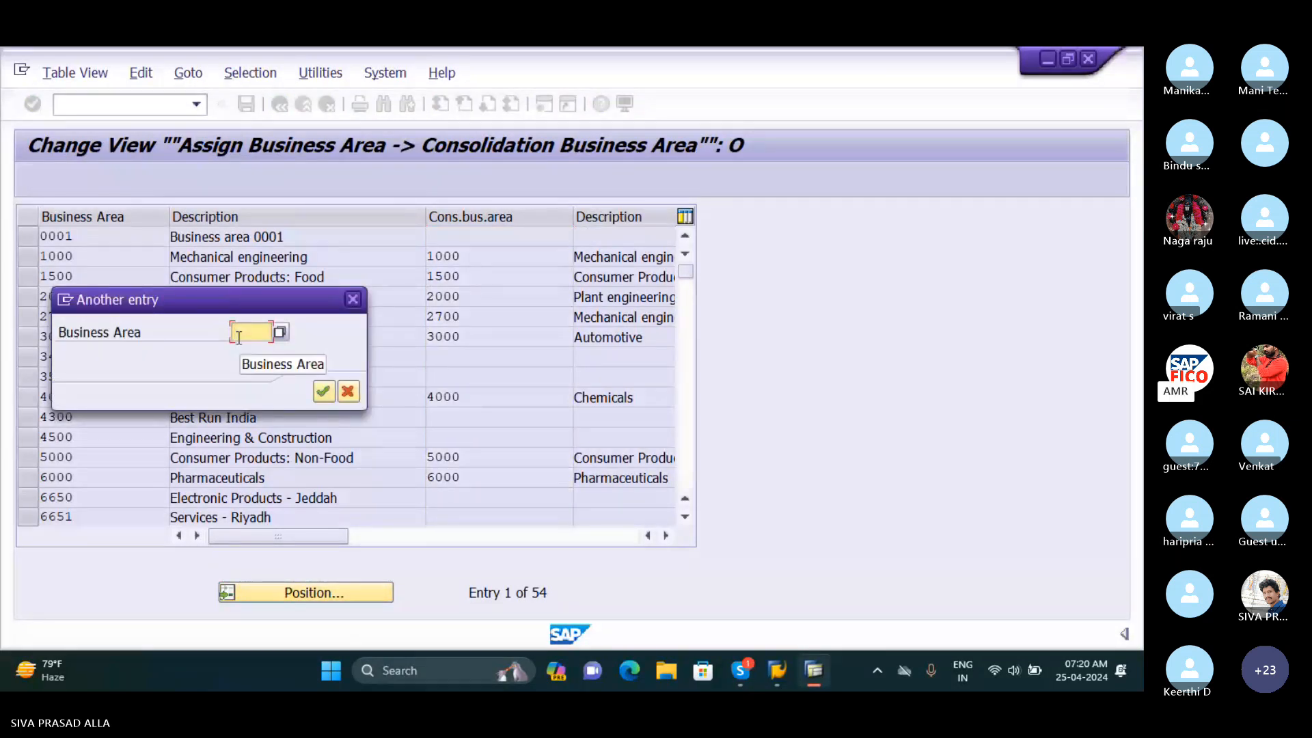
{"action": "type", "text": "SI"}
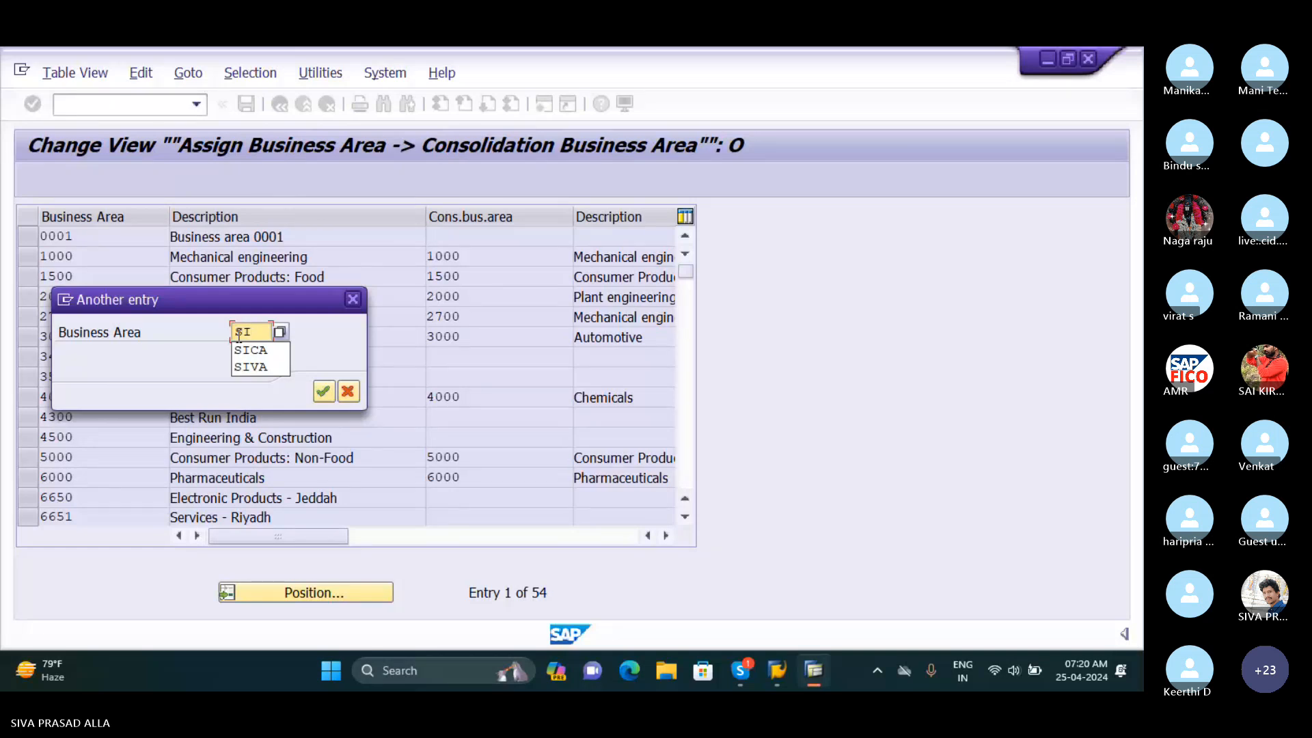
{"action": "key", "text": "Down"}
{"action": "key", "text": "Down"}
{"action": "left_click", "coordinate": [274, 366]}
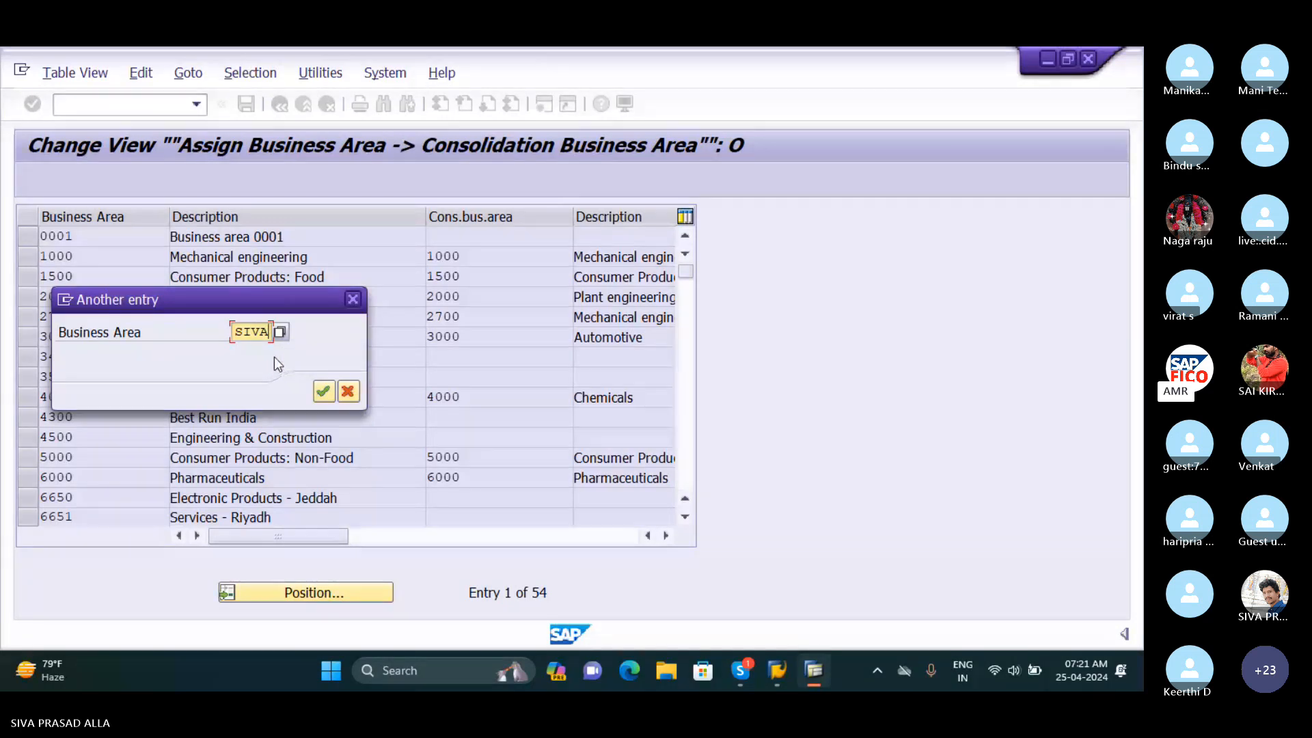
{"action": "key", "text": "BackSpace"}
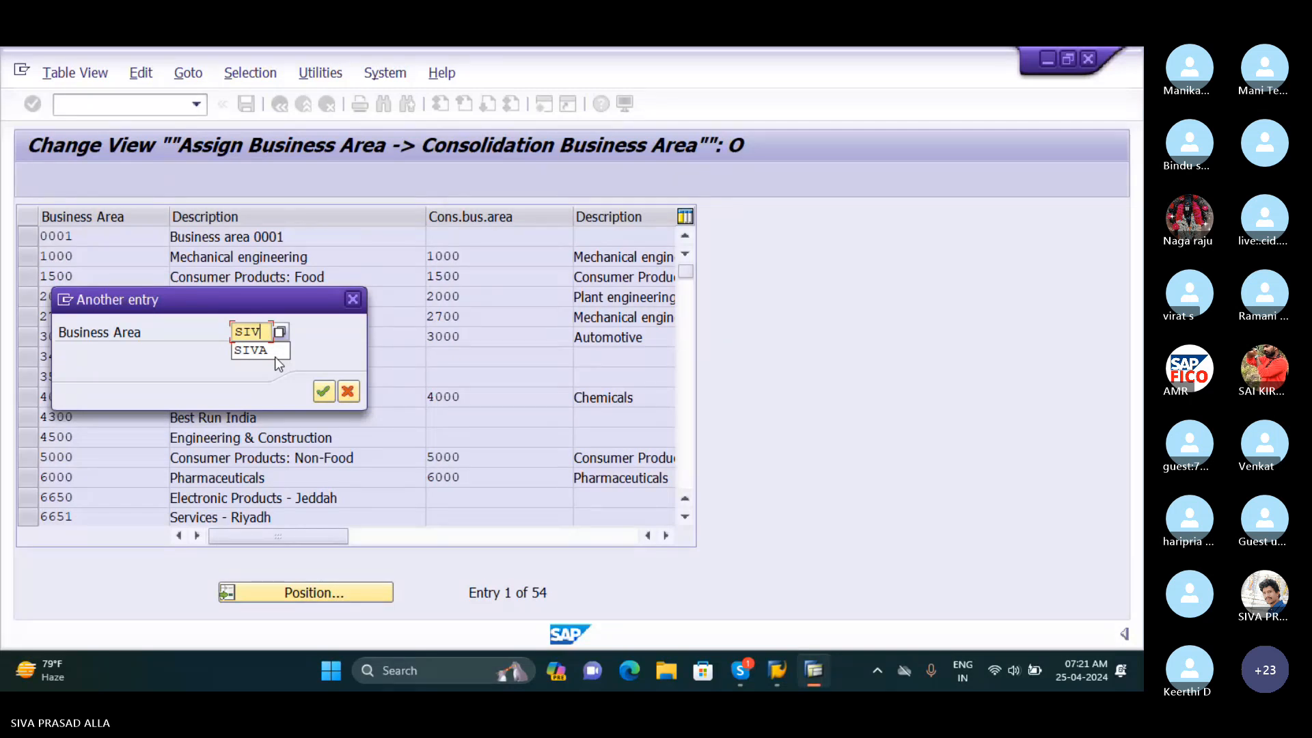
{"action": "type", "text": "*"}
{"action": "key", "text": "Return"}
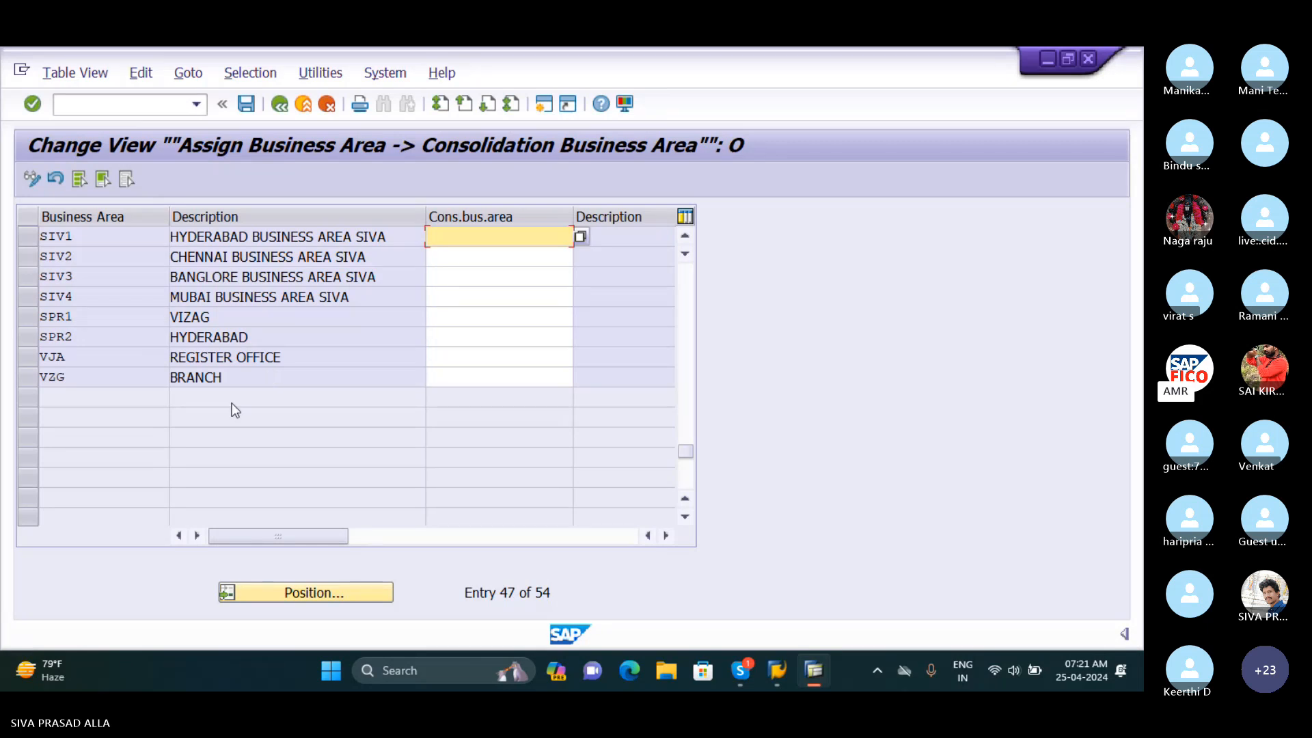
Assign consolidation business area SICA to business area SIV1 by choosing it from the possible entries
{"action": "left_click", "coordinate": [582, 238]}
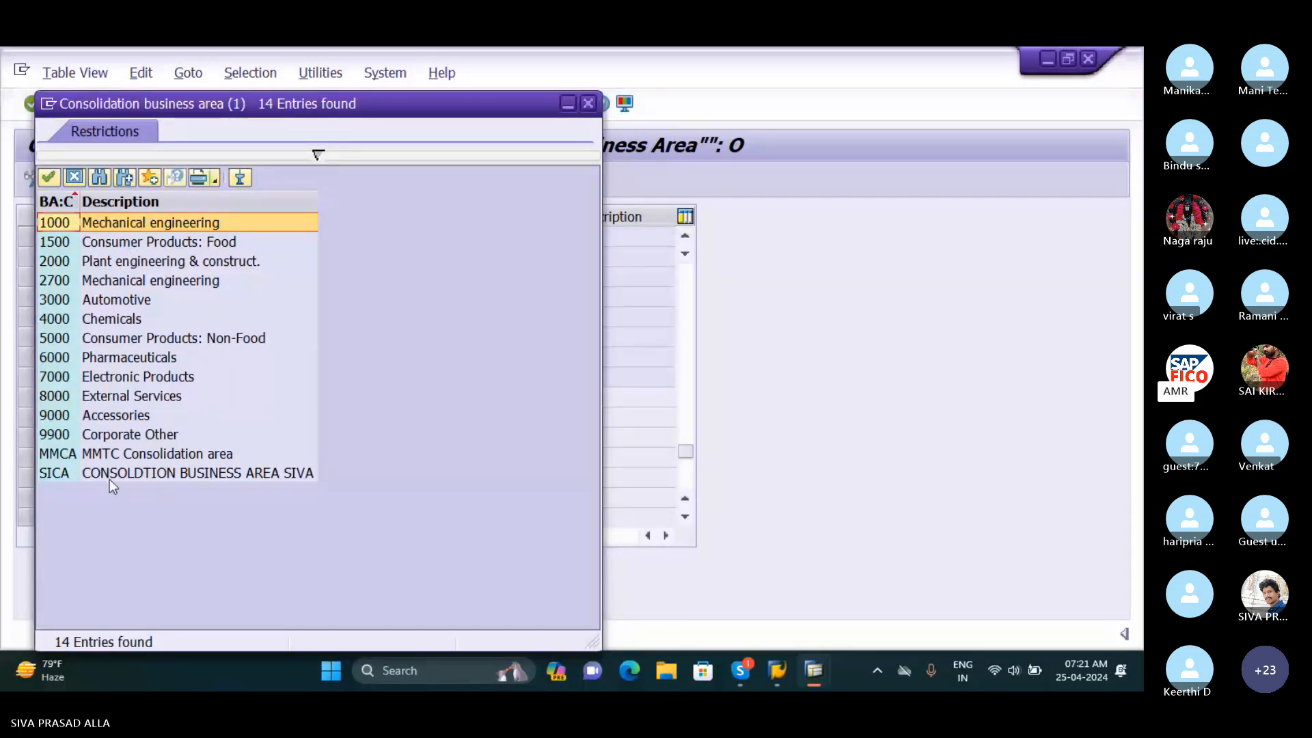
{"action": "left_click", "coordinate": [60, 476]}
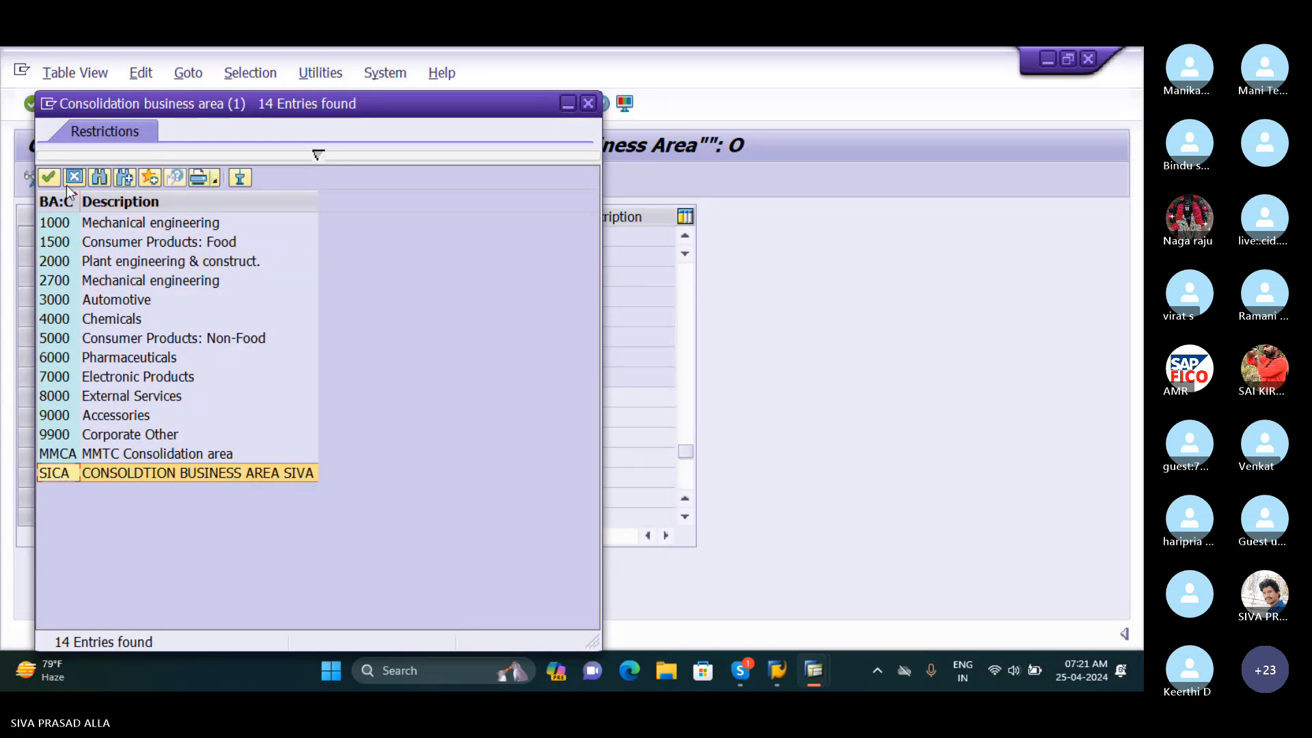
{"action": "left_click", "coordinate": [49, 179]}
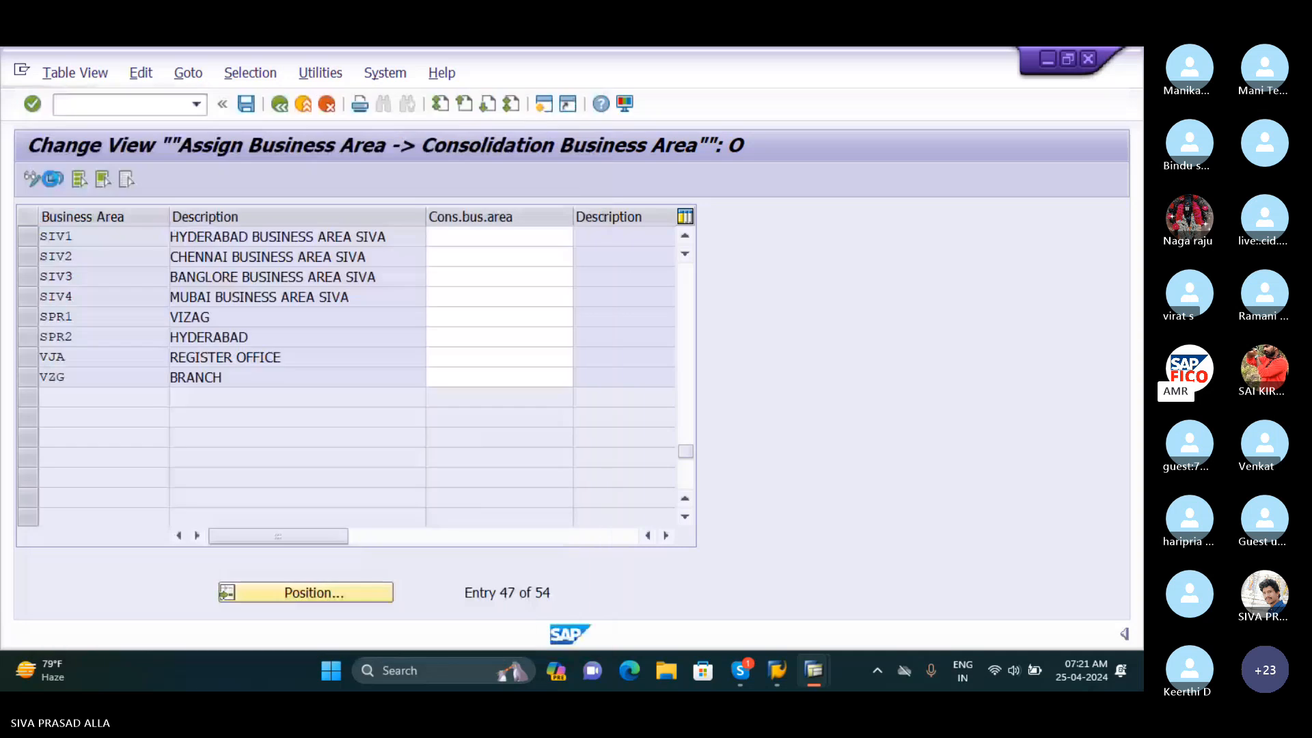
Assign consolidation business area SICA to business areas SIV2, SIV3 and SIV4
{"action": "left_click", "coordinate": [497, 263]}
{"action": "type", "text": "SI"}
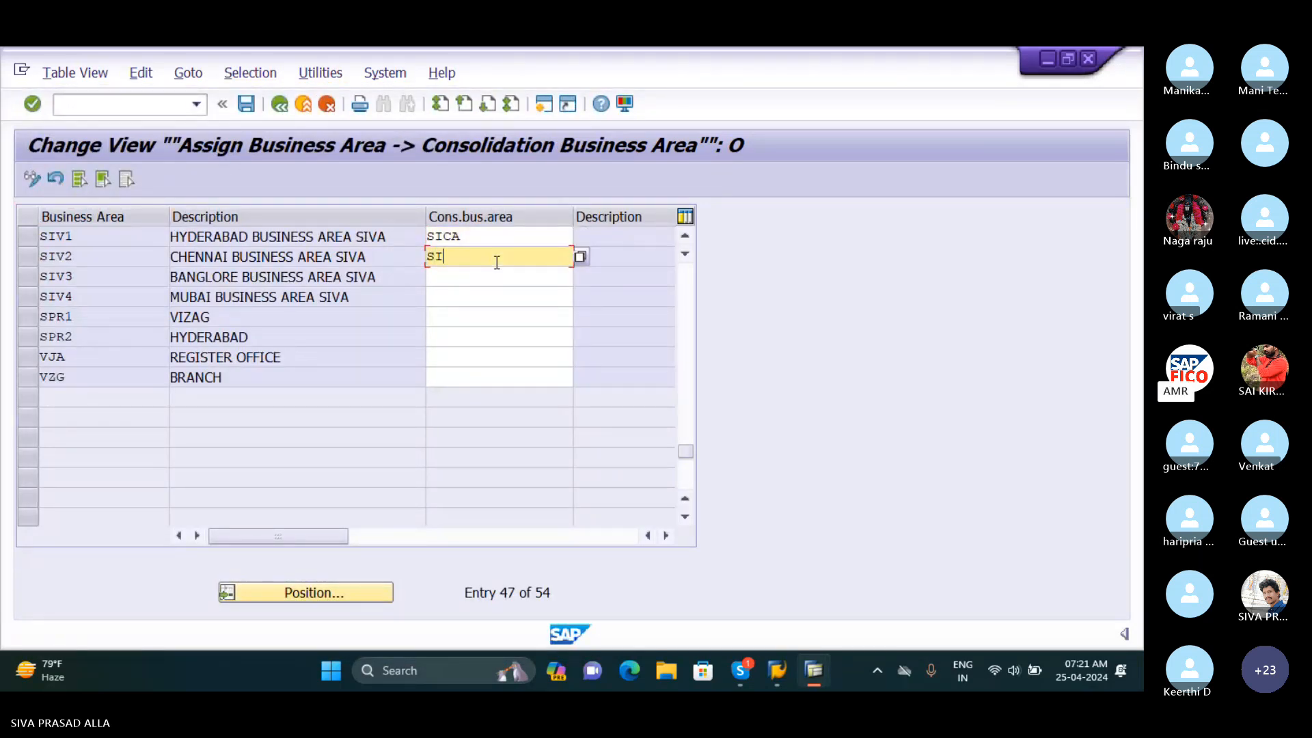
{"action": "type", "text": "CA"}
{"action": "key", "text": "Down"}
{"action": "type", "text": "SI"}
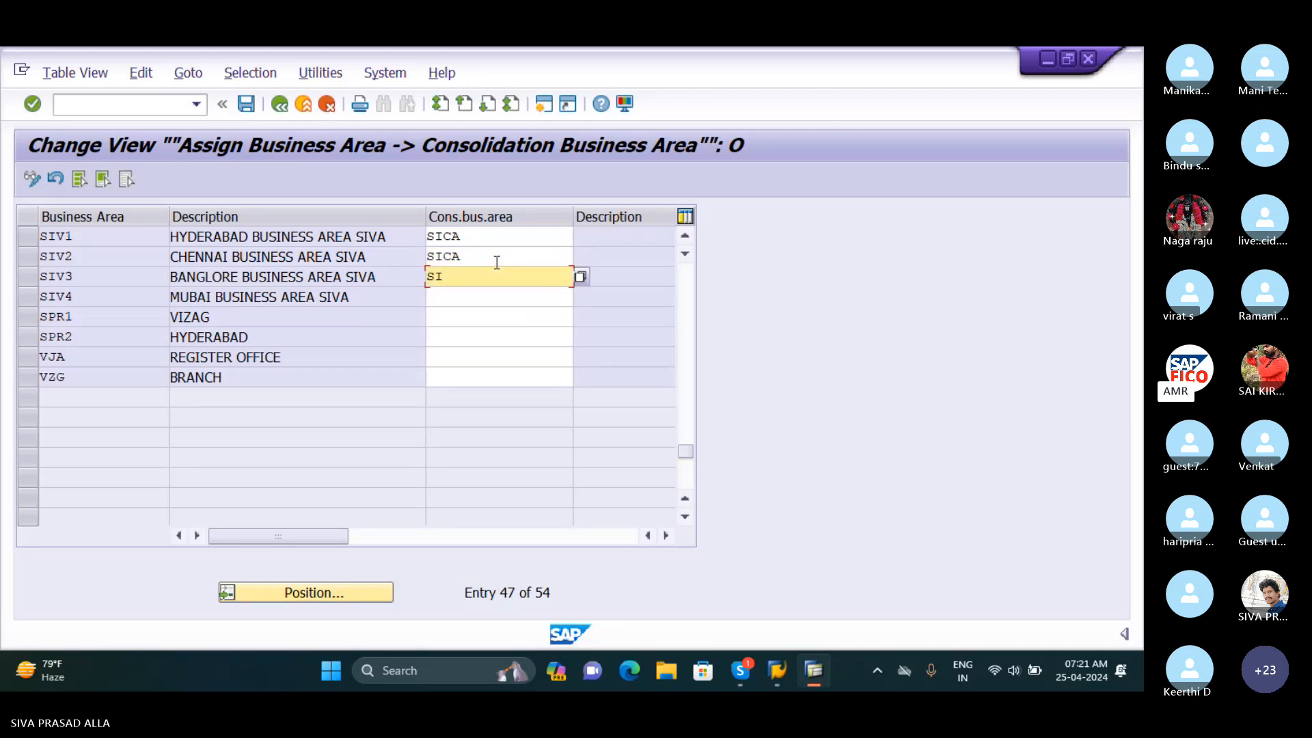
{"action": "type", "text": "CA"}
{"action": "key", "text": "Down"}
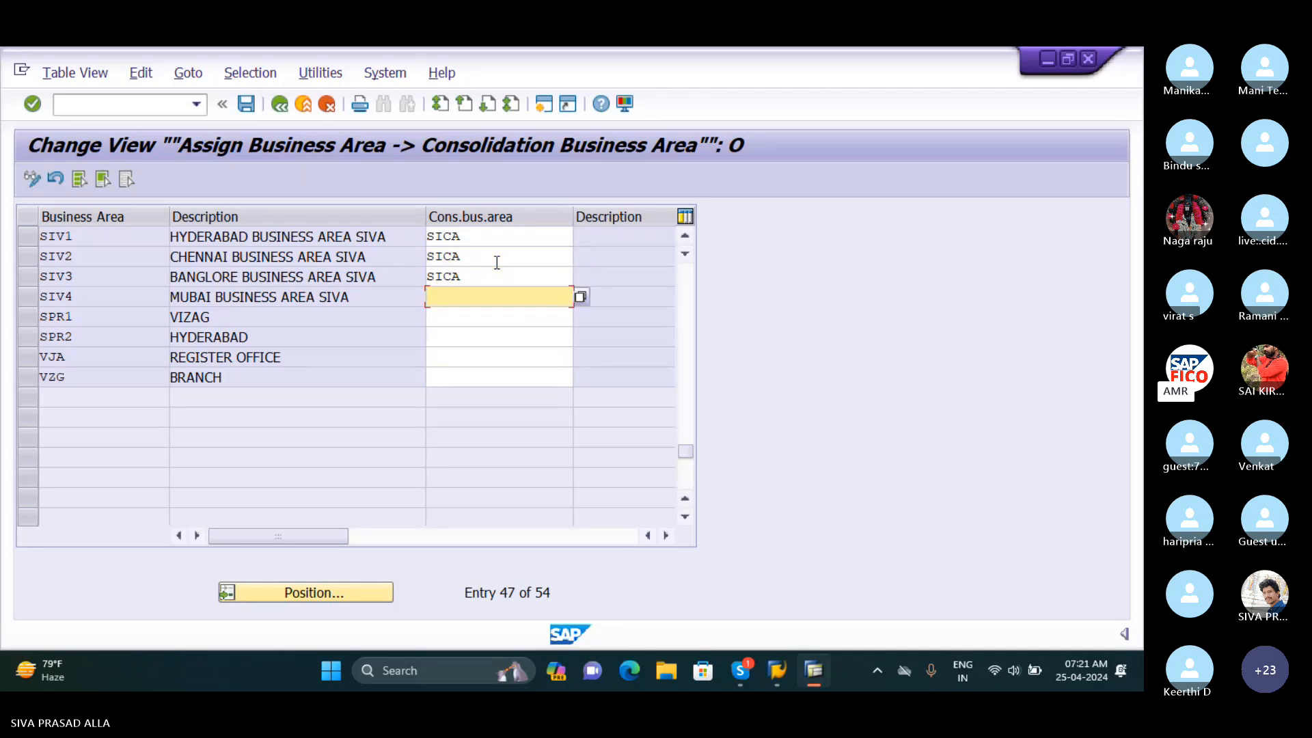
{"action": "type", "text": "SICA"}
{"action": "key", "text": "Down"}
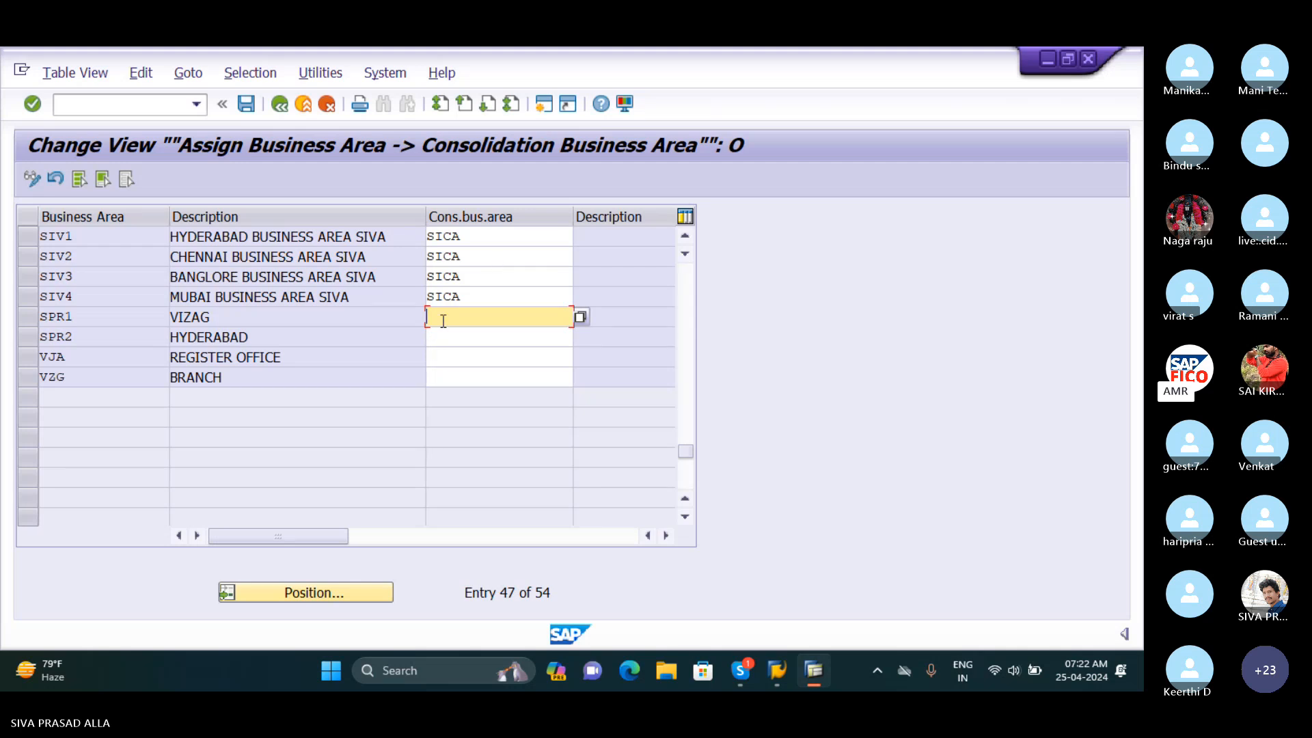
Save the consolidation business area assignments and confirm the customizing request
{"action": "key", "text": "F4"}
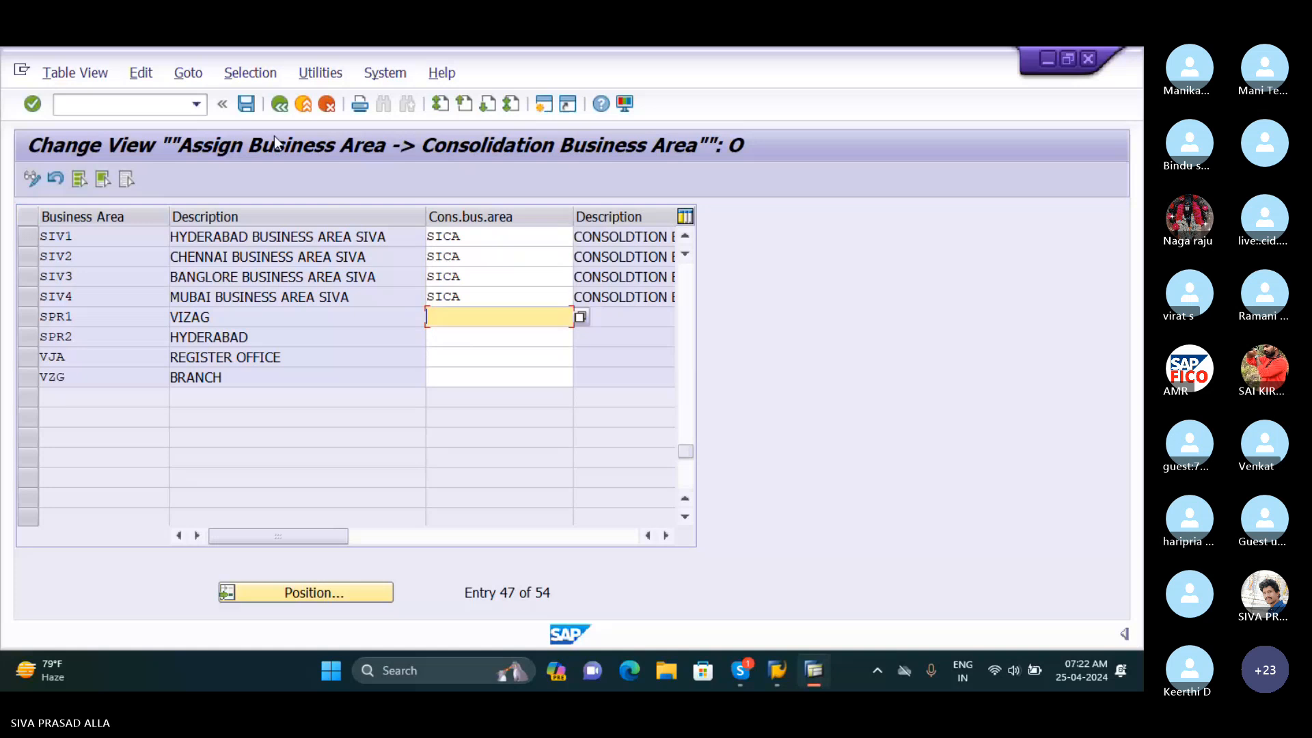
{"action": "left_click", "coordinate": [244, 104]}
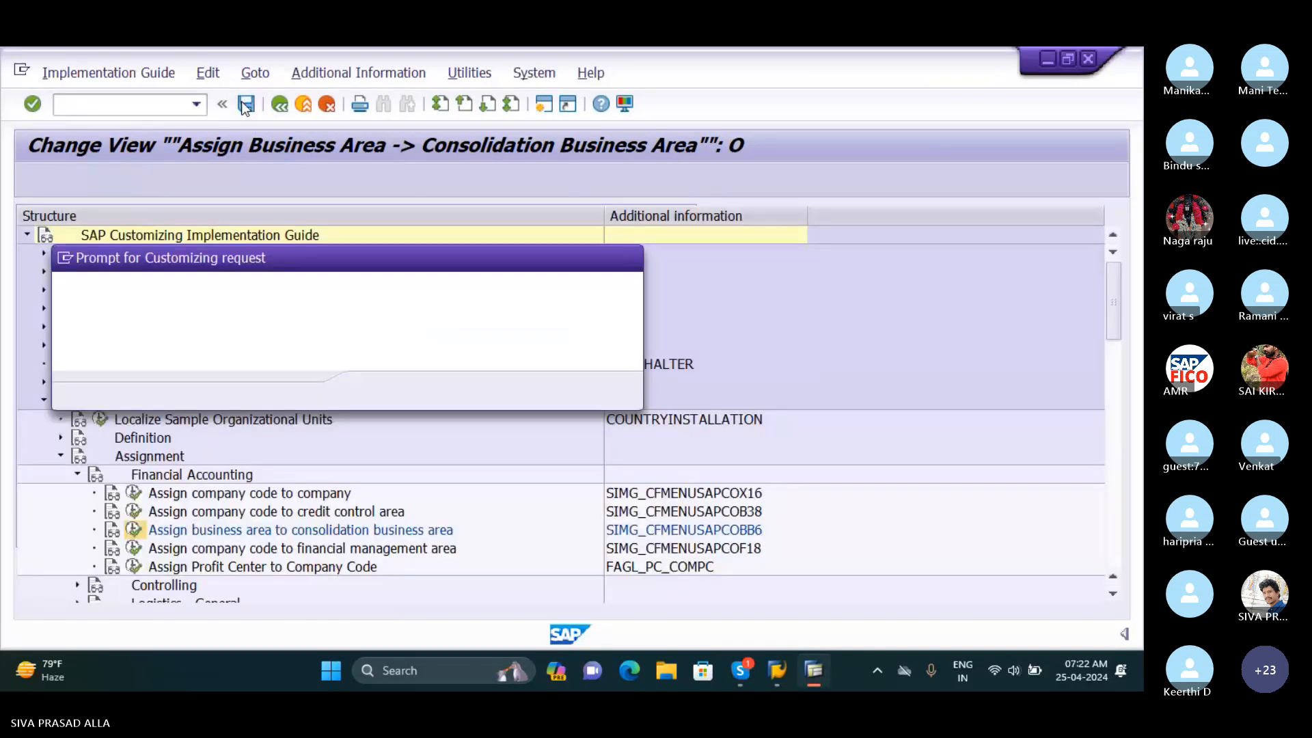
{"action": "left_click", "coordinate": [381, 391]}
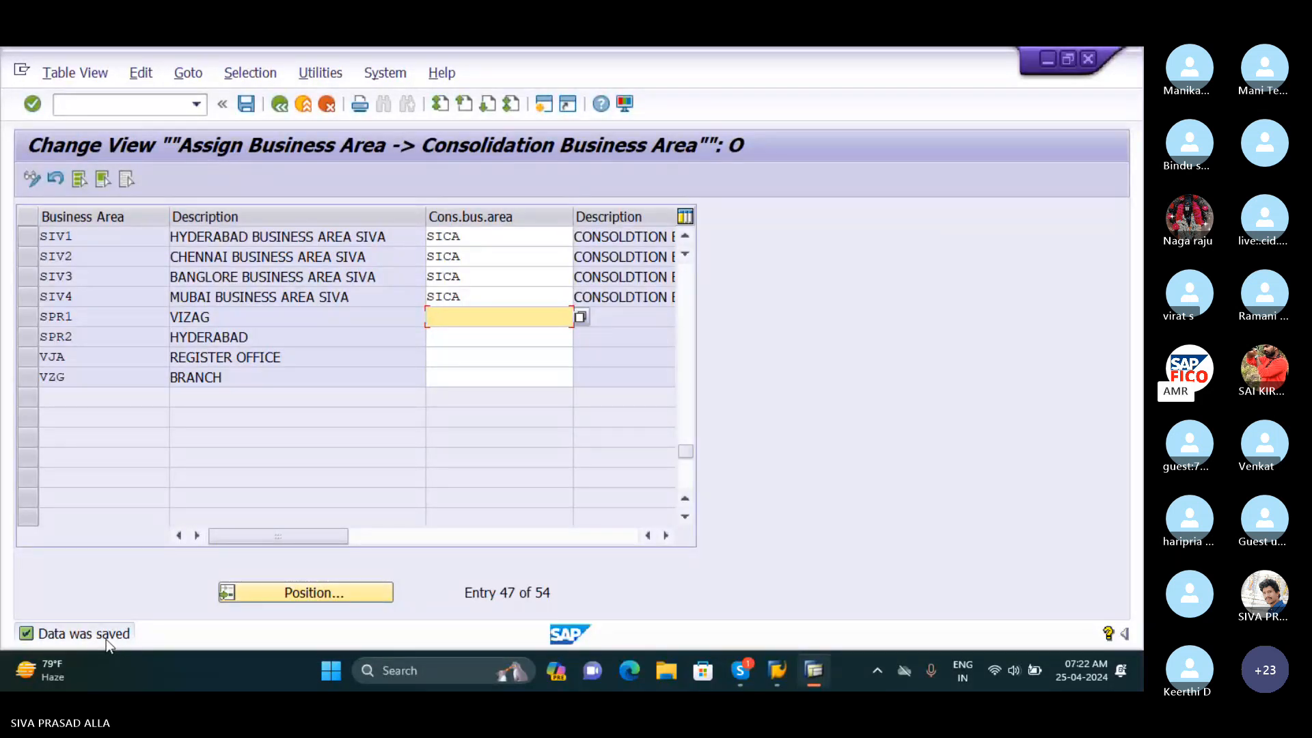
Select the rows SIV1 to SIV4 and examine the full description of their assigned consolidation business area
{"action": "left_click", "coordinate": [27, 239]}
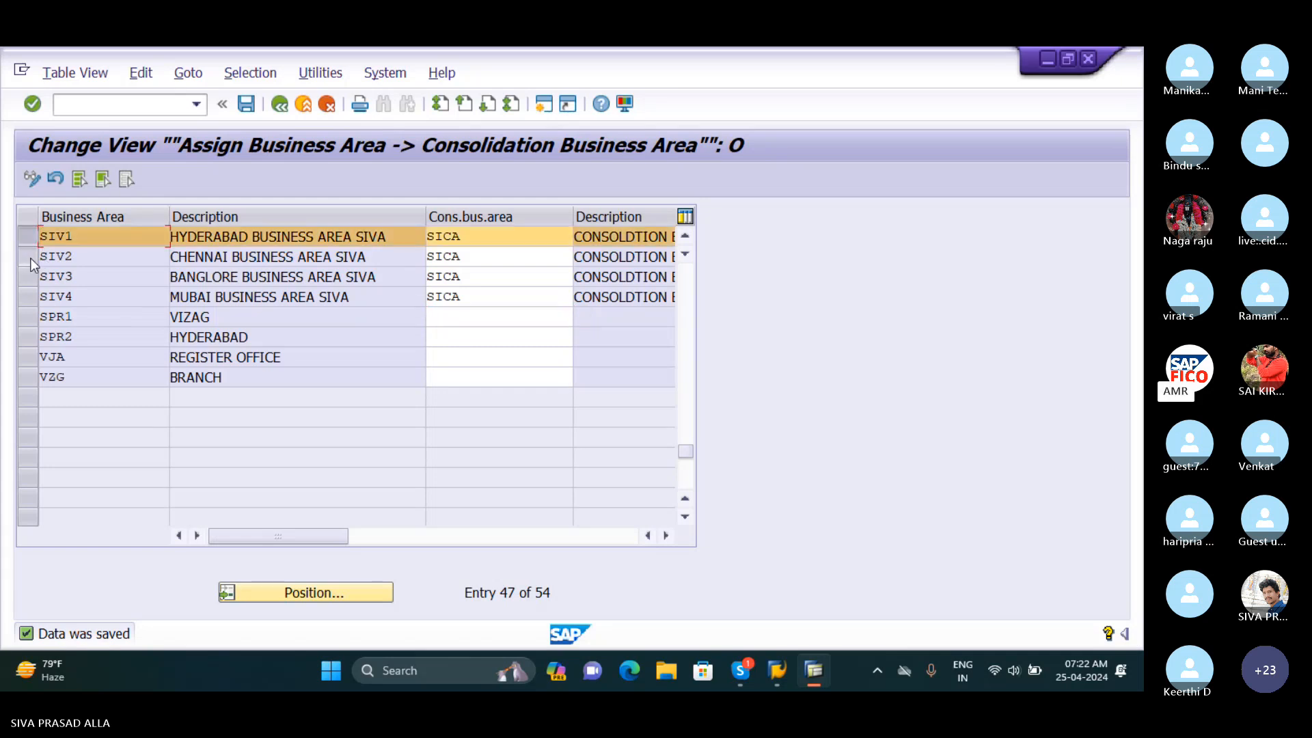
{"action": "left_click", "coordinate": [30, 256]}
{"action": "left_click", "coordinate": [30, 283]}
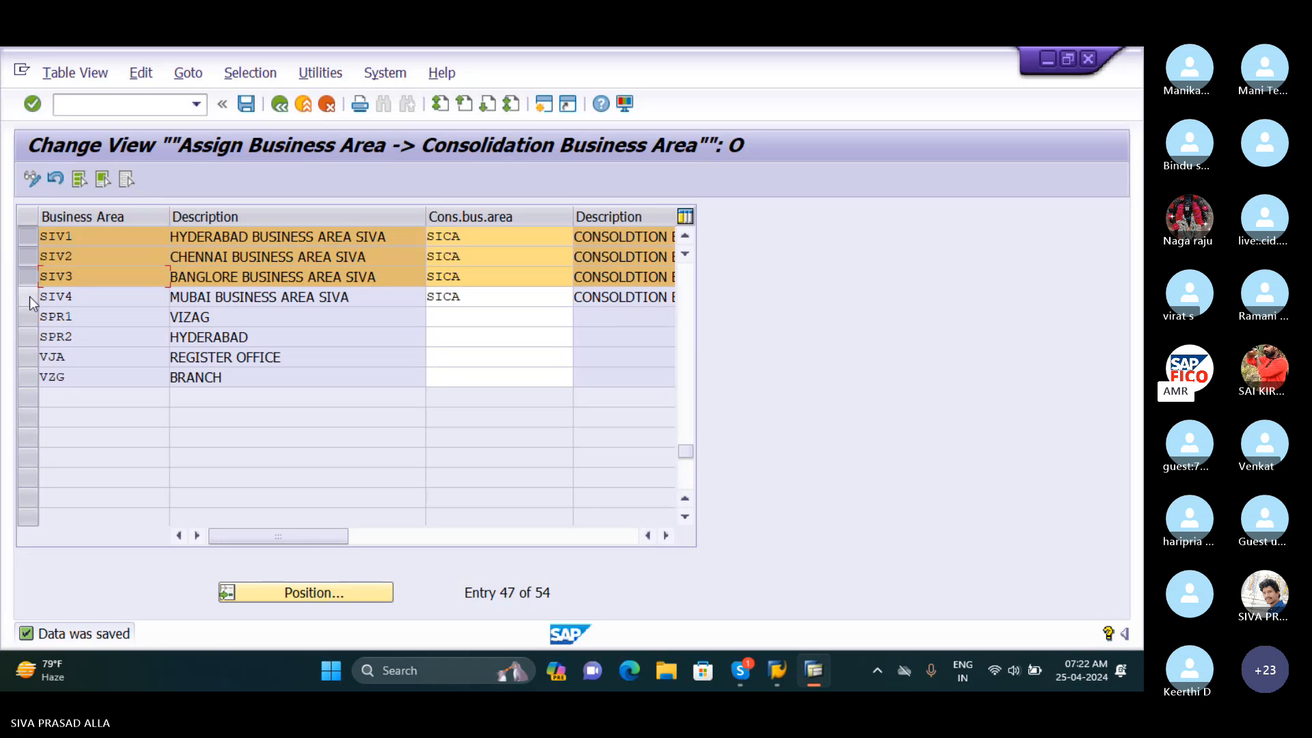
{"action": "left_click", "coordinate": [30, 297]}
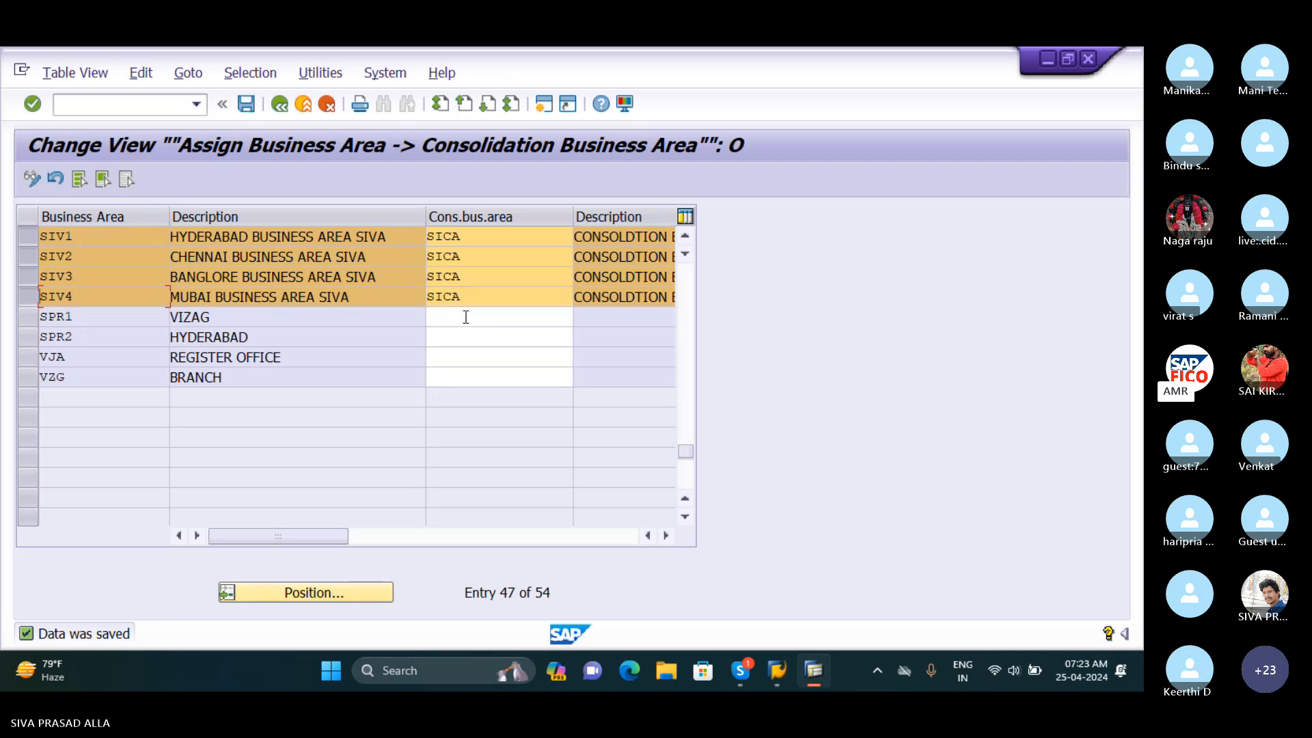
{"action": "left_click", "coordinate": [667, 536]}
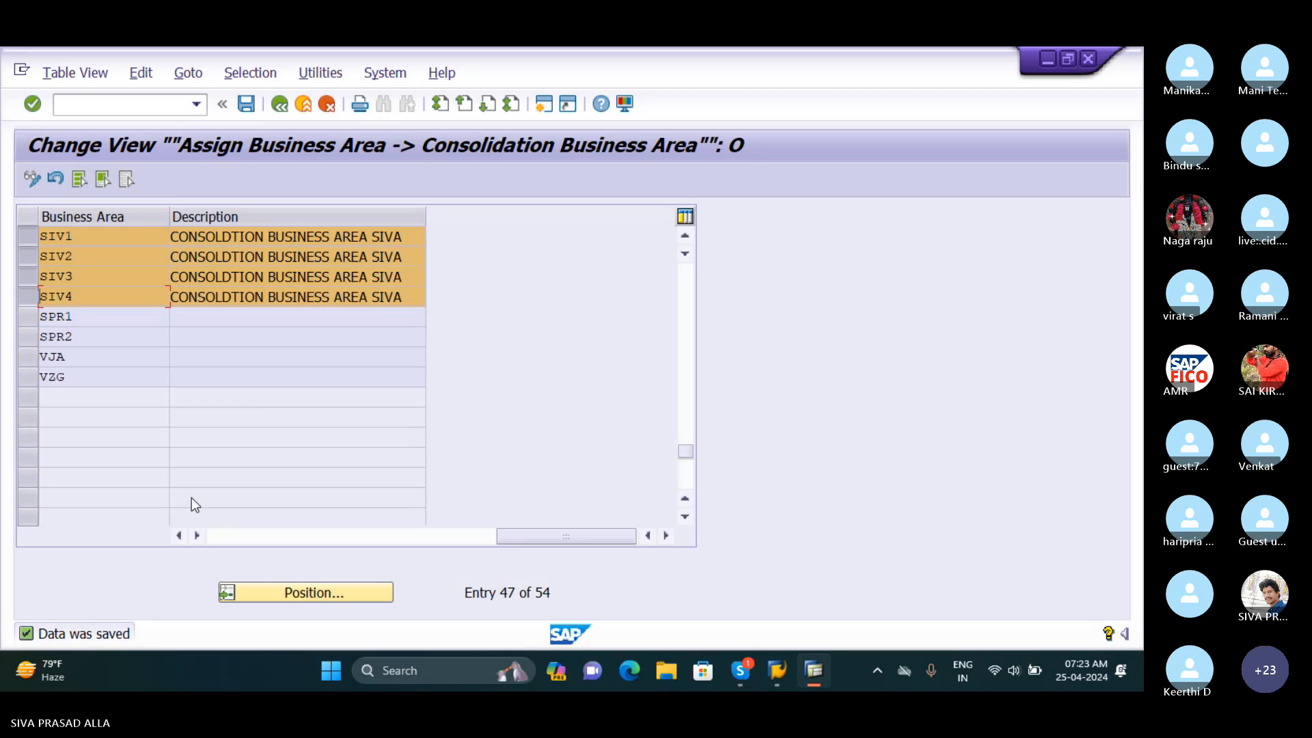
{"action": "left_click", "coordinate": [180, 535]}
{"action": "left_click", "coordinate": [181, 535]}
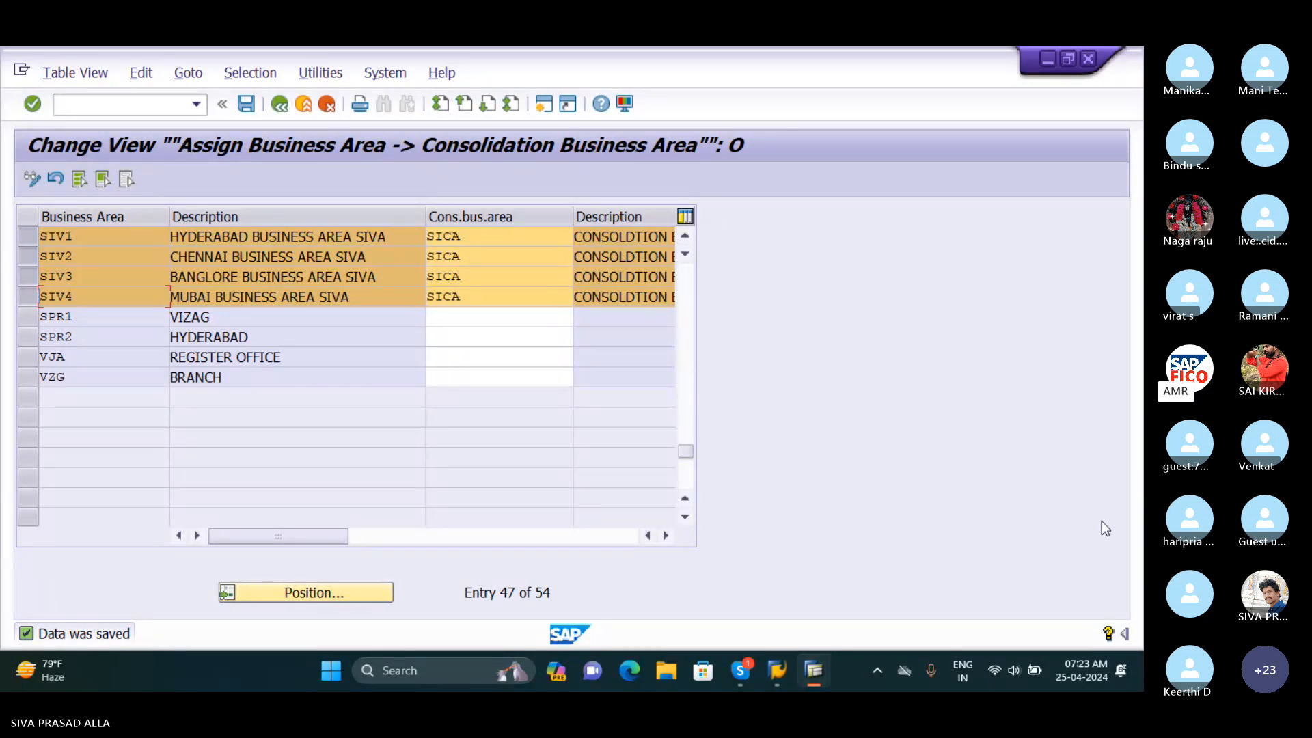
Return to the implementation guide, and switch to the Skype window to read the Enterprise Structure list of configuration activities
{"action": "left_click", "coordinate": [280, 104]}
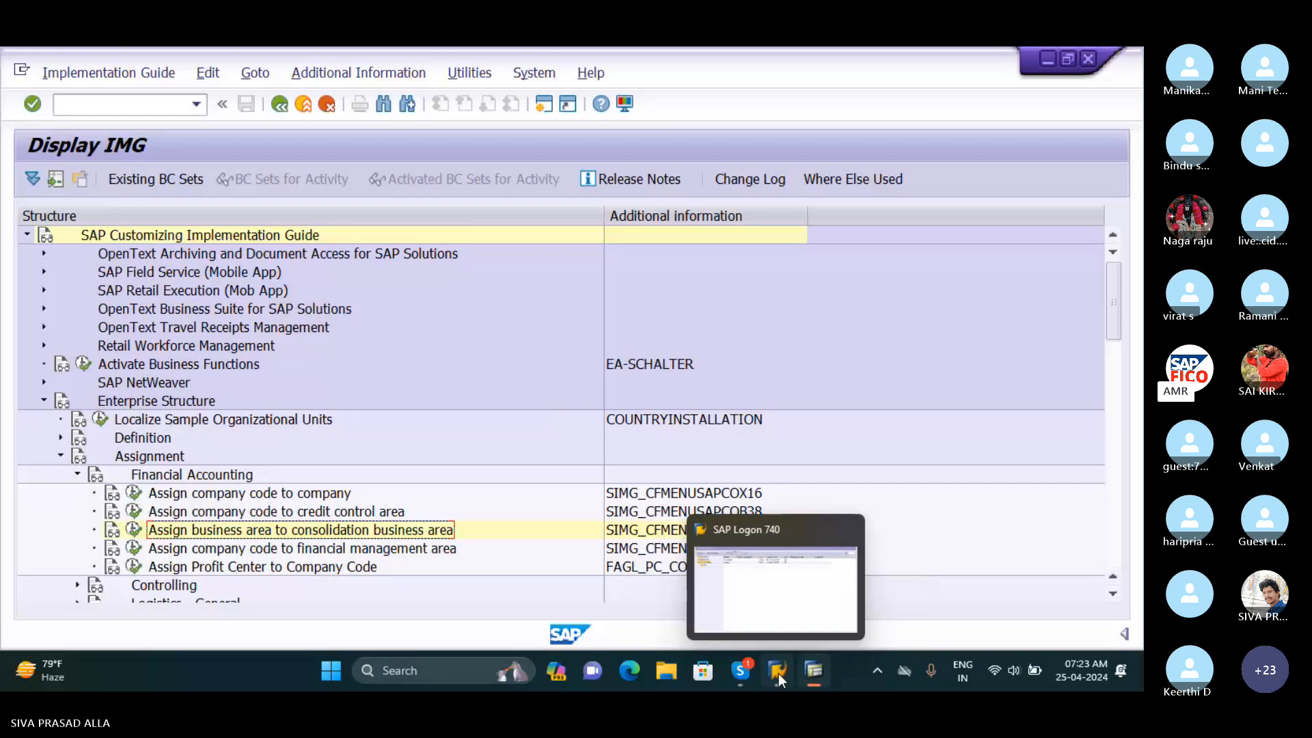
{"action": "mouse_move", "coordinate": [738, 675]}
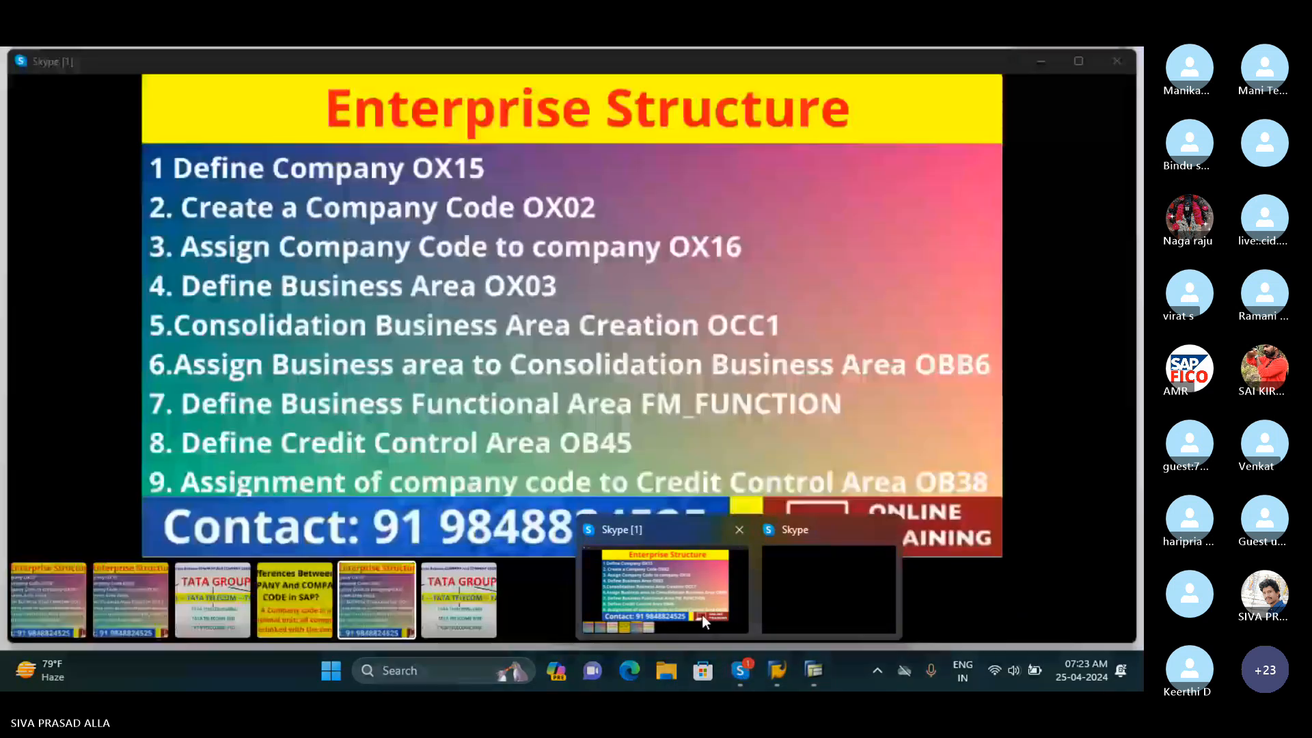
{"action": "left_click", "coordinate": [703, 614]}
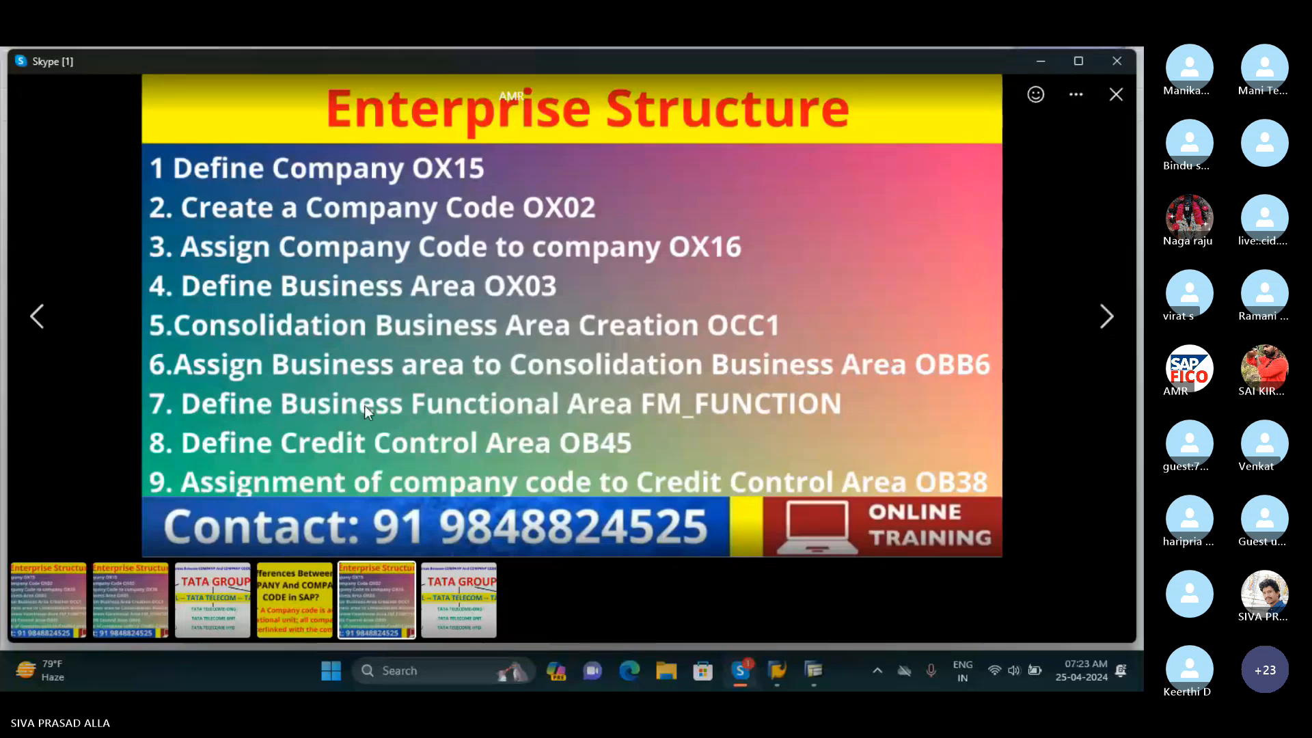
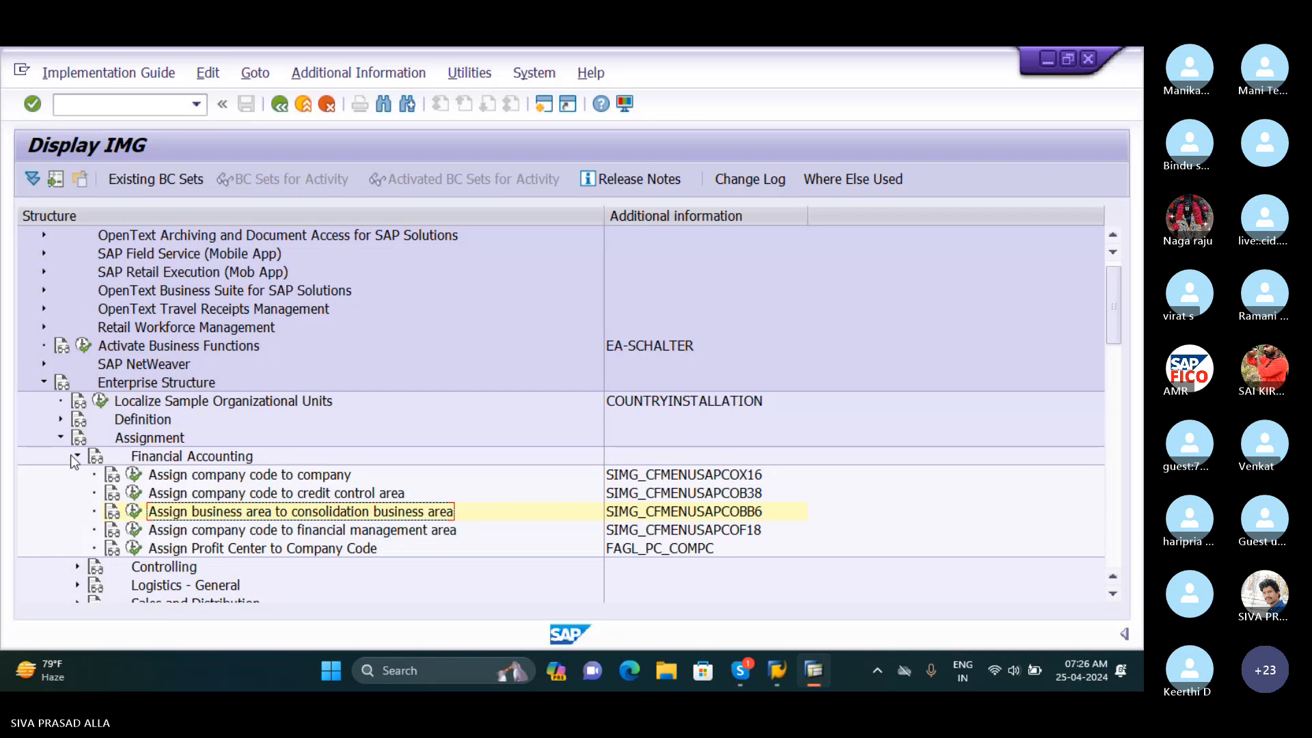
Collapse Financial Accounting under Assignment and expand the Financial Accounting activities under Definition in the implementation guide
{"action": "left_click", "coordinate": [78, 455]}
{"action": "left_click", "coordinate": [61, 419]}
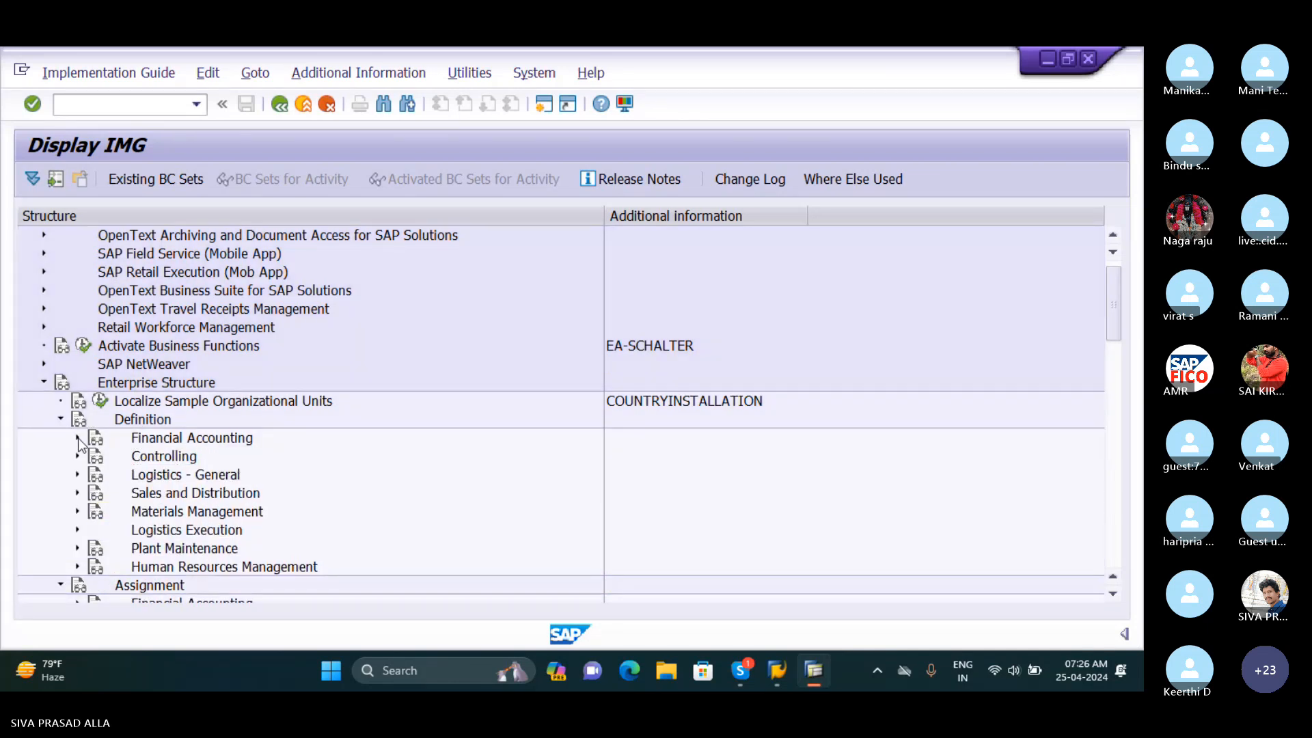
{"action": "left_click", "coordinate": [78, 438]}
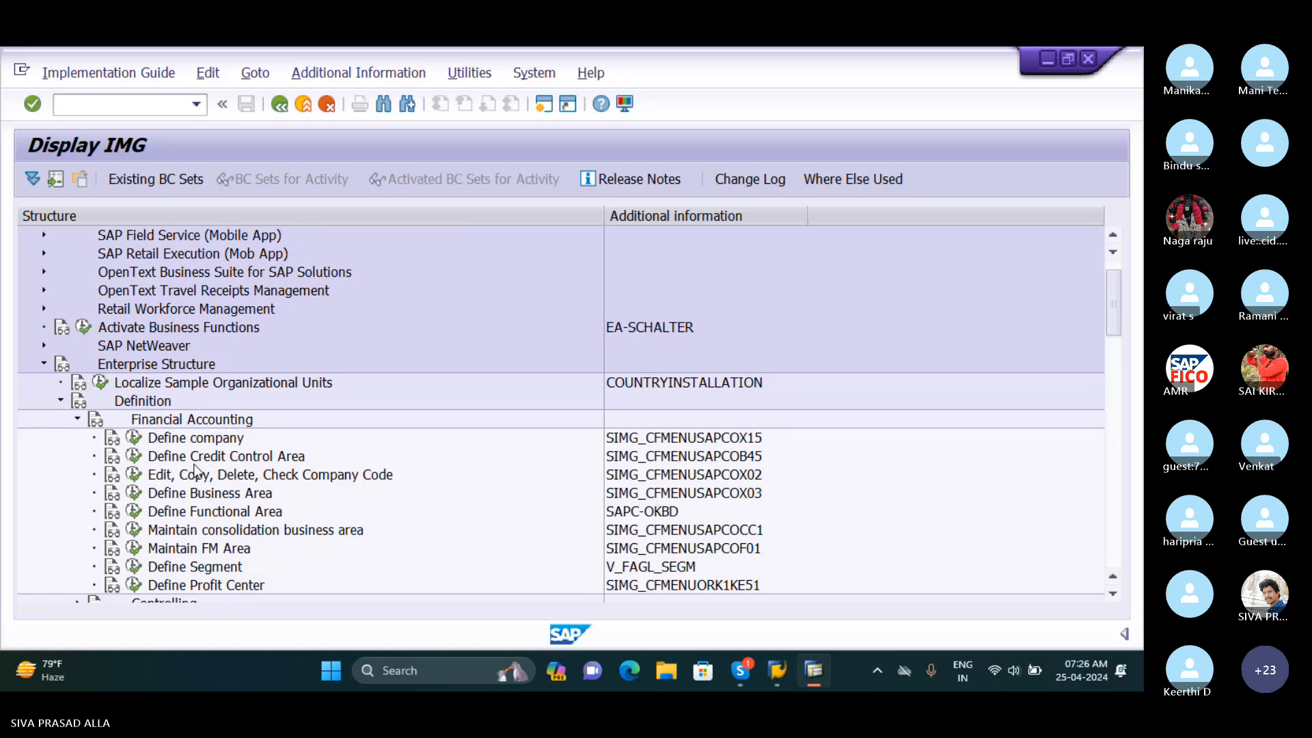
{"action": "scroll", "coordinate": [197, 470], "scroll_direction": "down", "scroll_amount": 1}
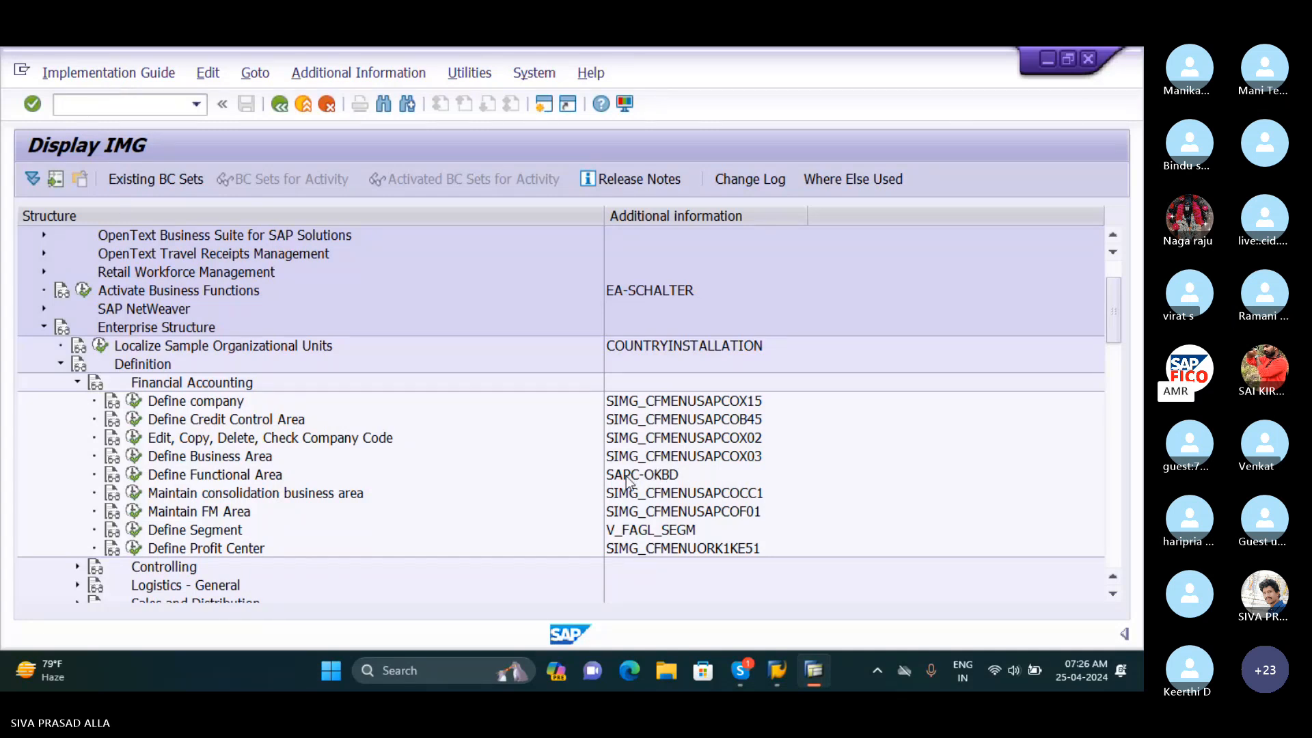
Try to open the Define Functional Area activity, and try to run FM_FUNCTION directly from the implementation guide
{"action": "left_click", "coordinate": [136, 476]}
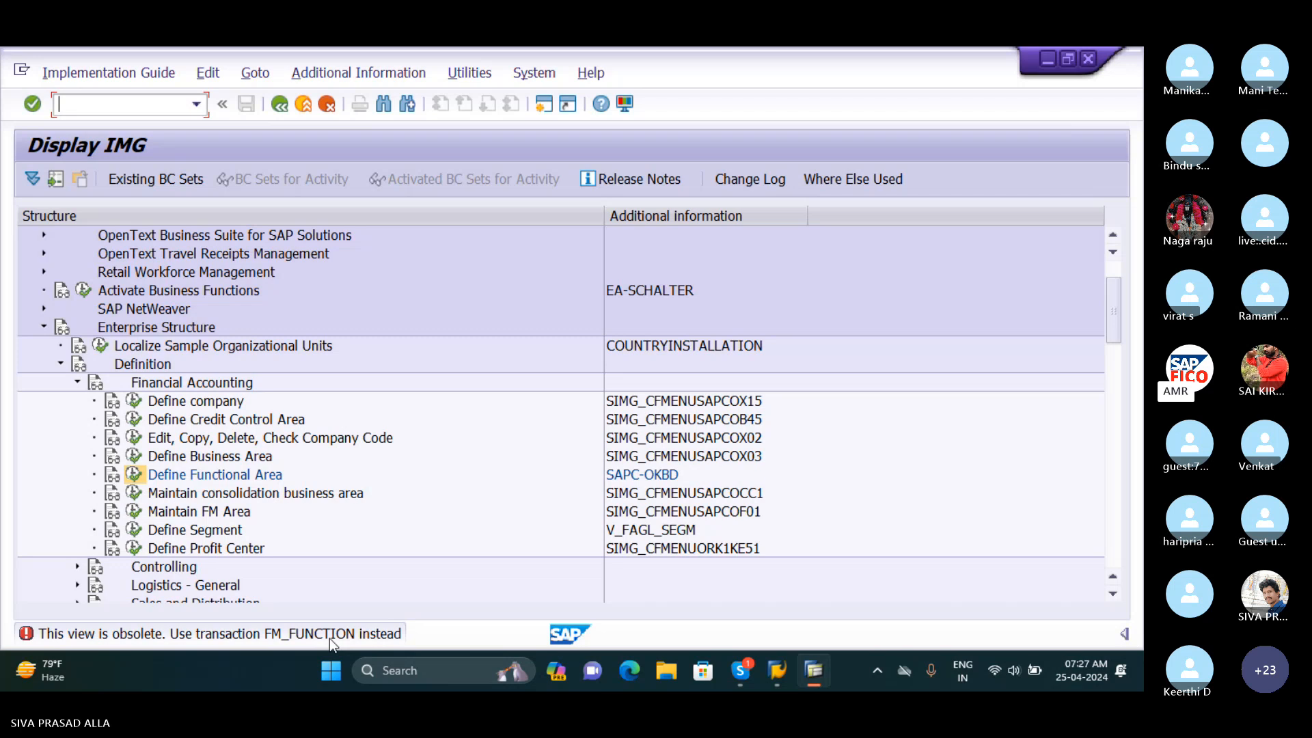
{"action": "left_click", "coordinate": [134, 479]}
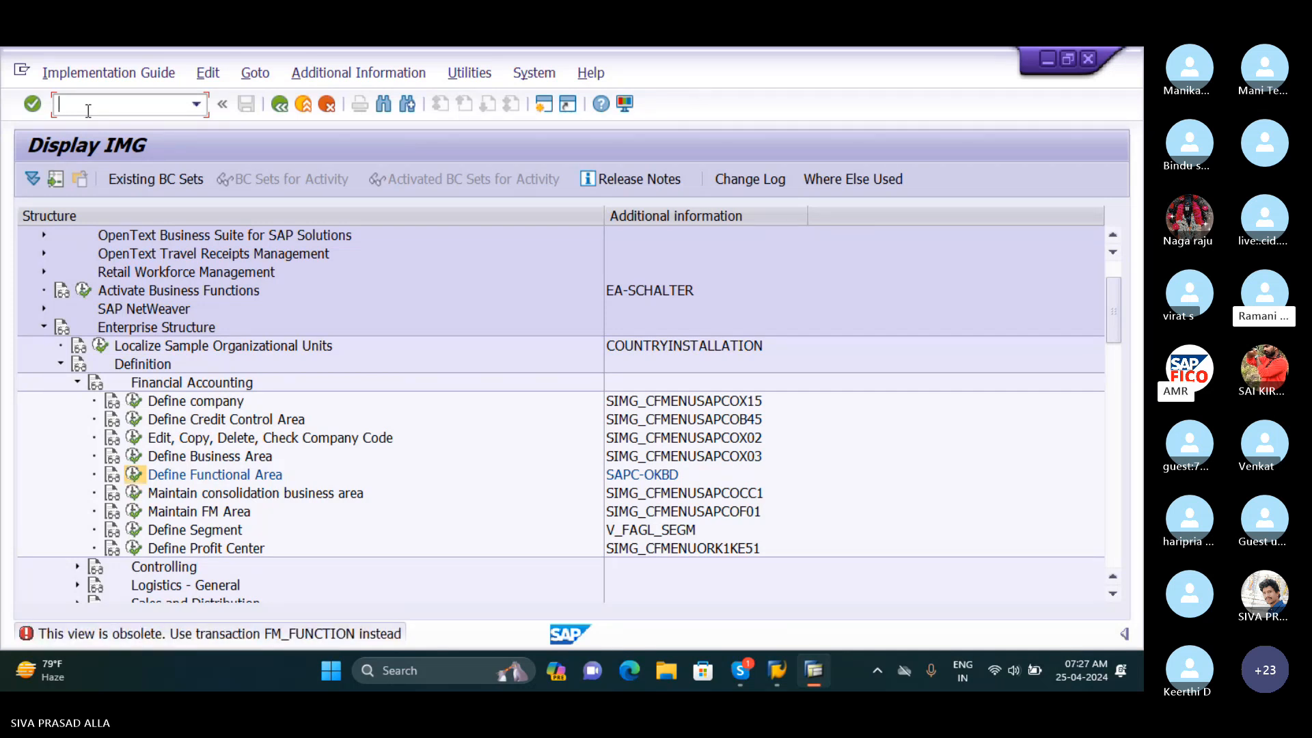
{"action": "type", "text": "FM"}
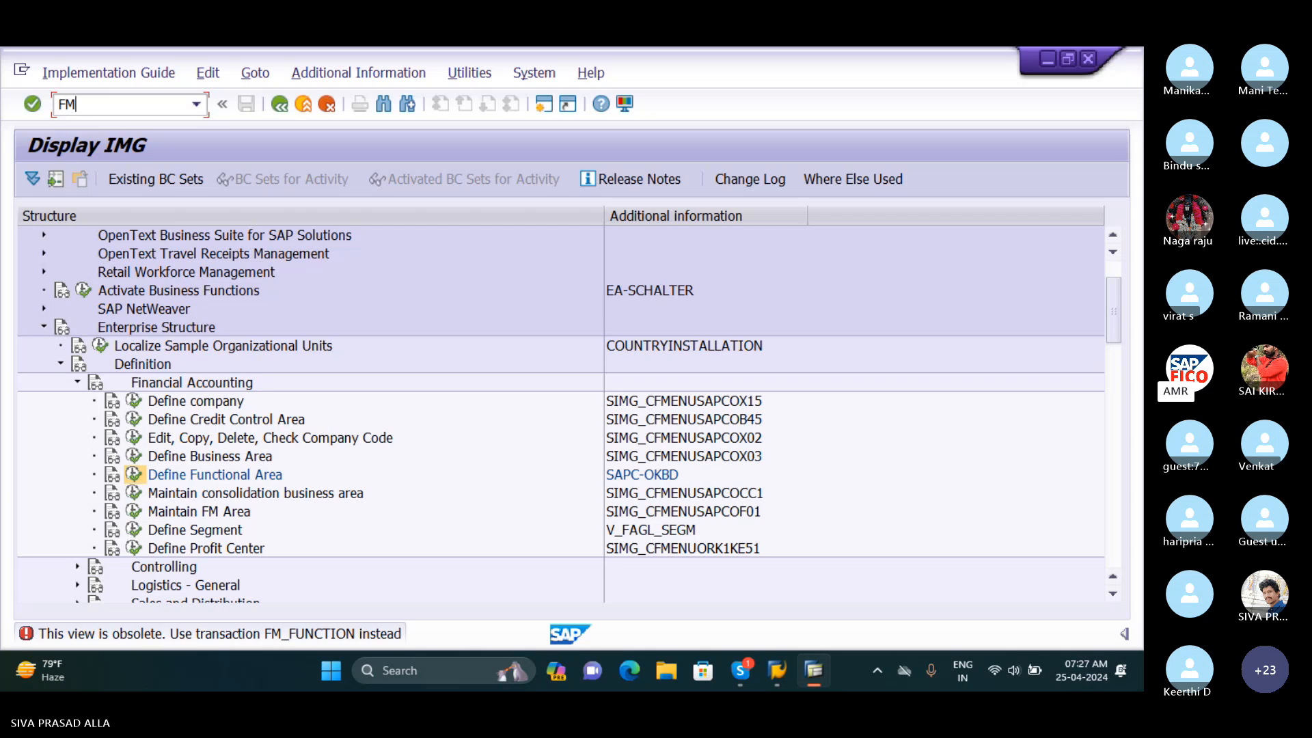
{"action": "type", "text": "_FUN"}
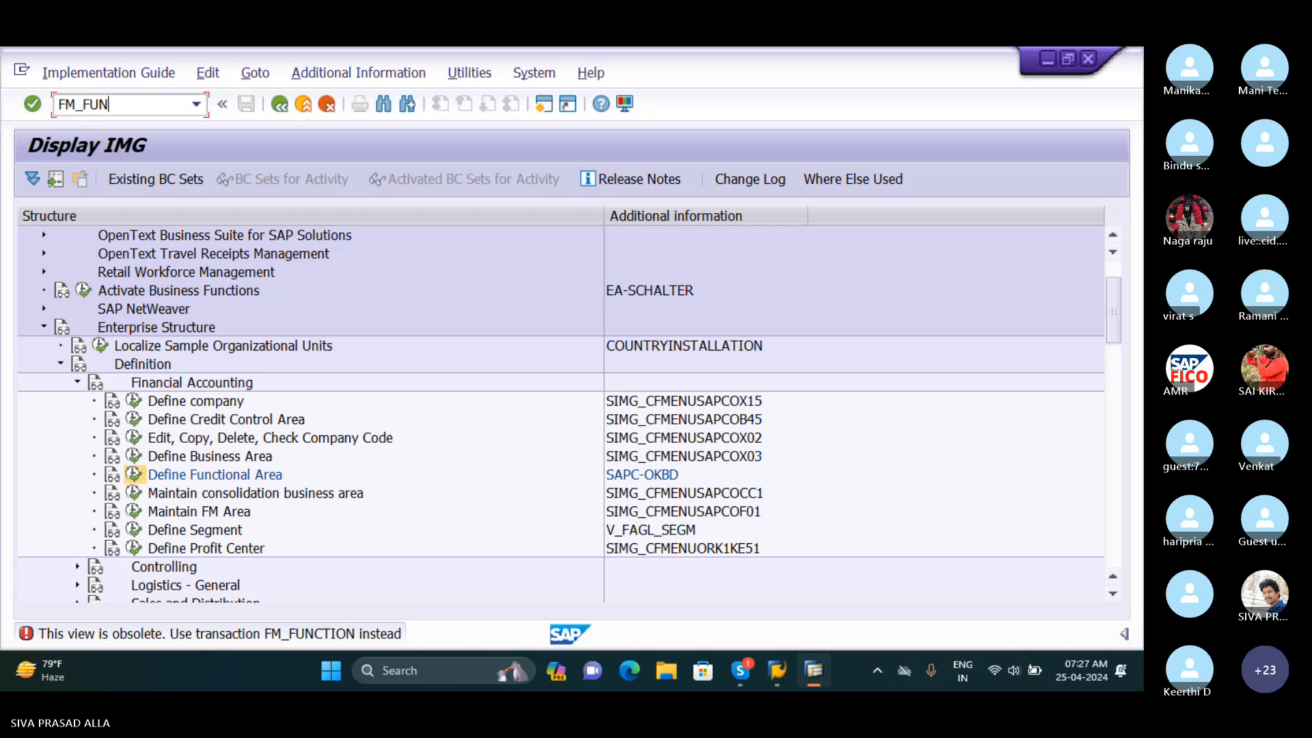
{"action": "type", "text": "CTION"}
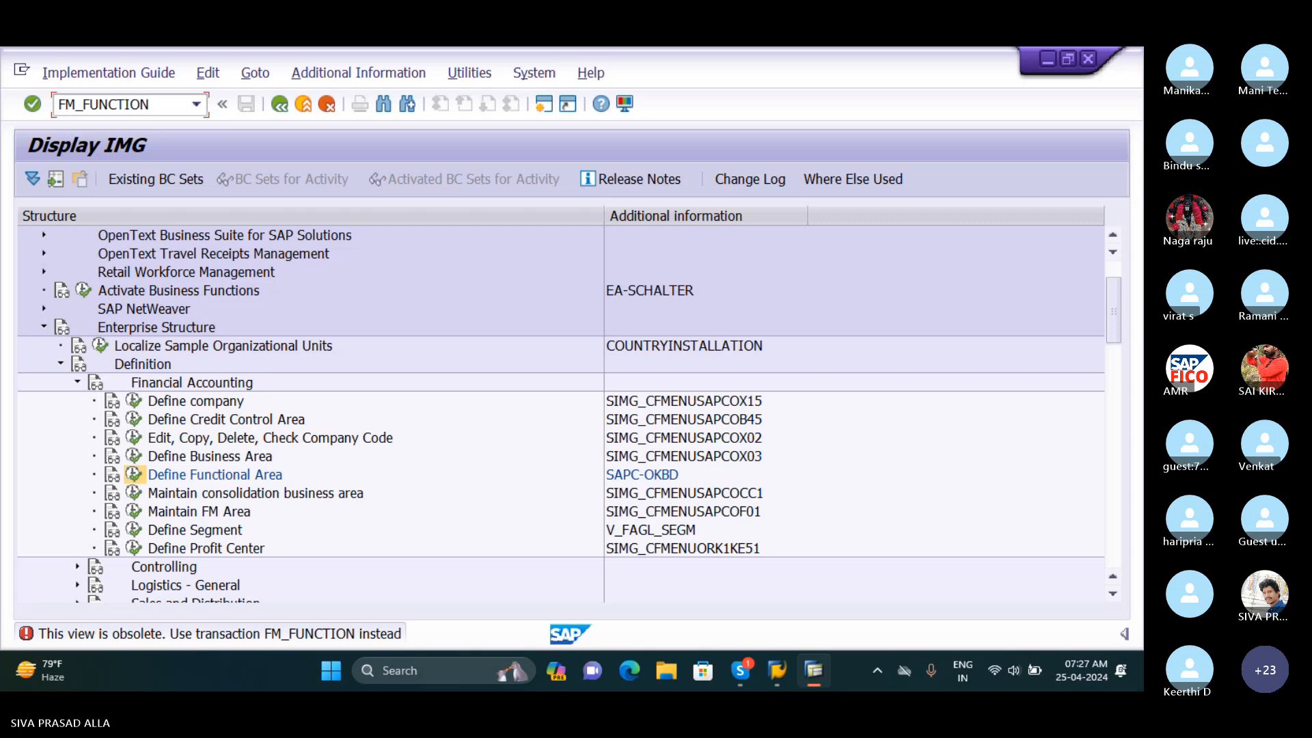
{"action": "key", "text": "Return"}
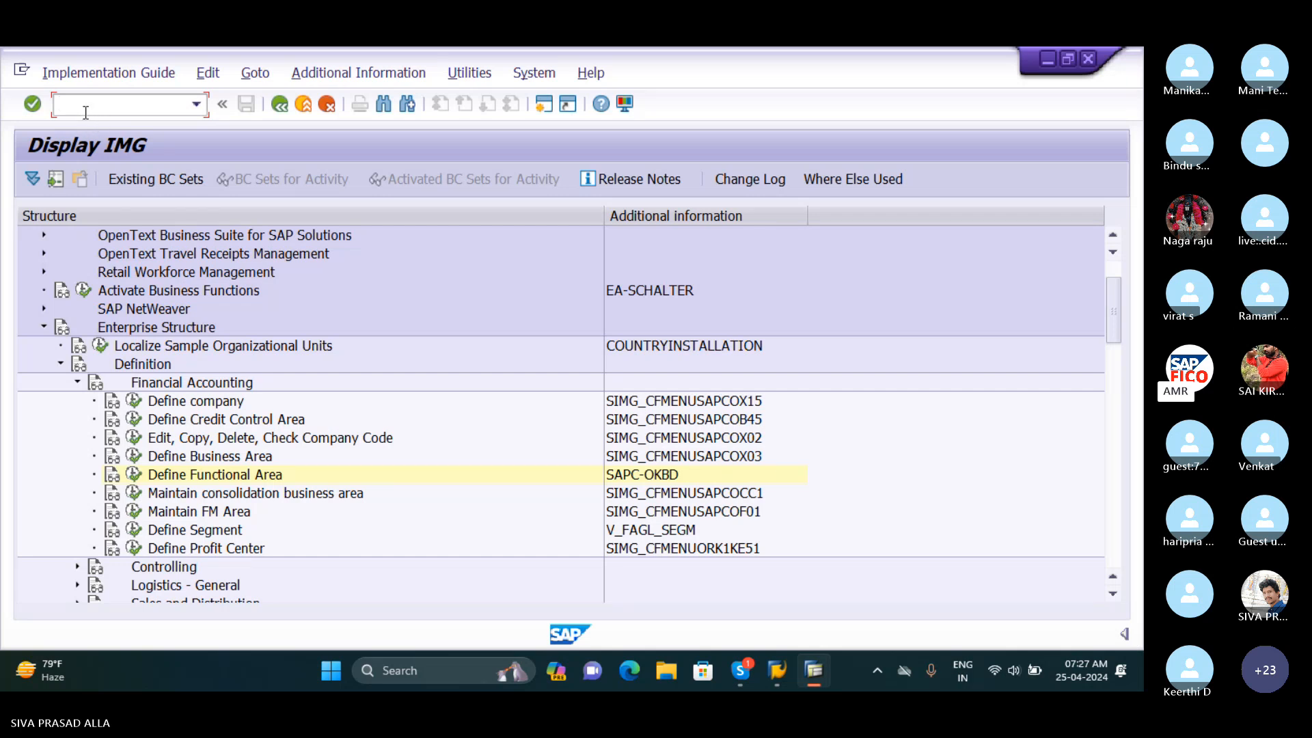
Start the functional area transaction with /NFM_FUNCTION and begin creating functional area 10101
{"action": "type", "text": "/NFM_FUNCTION"}
{"action": "key", "text": "Return"}
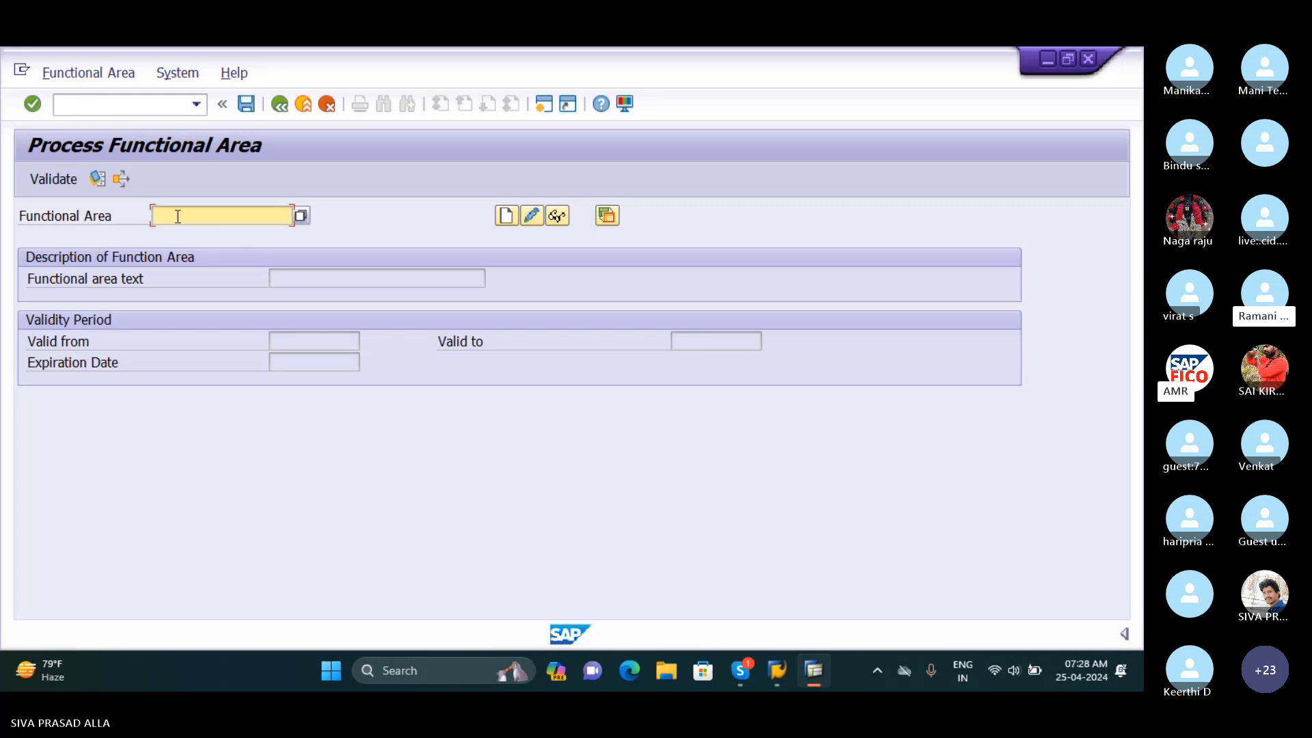
{"action": "type", "text": "10"}
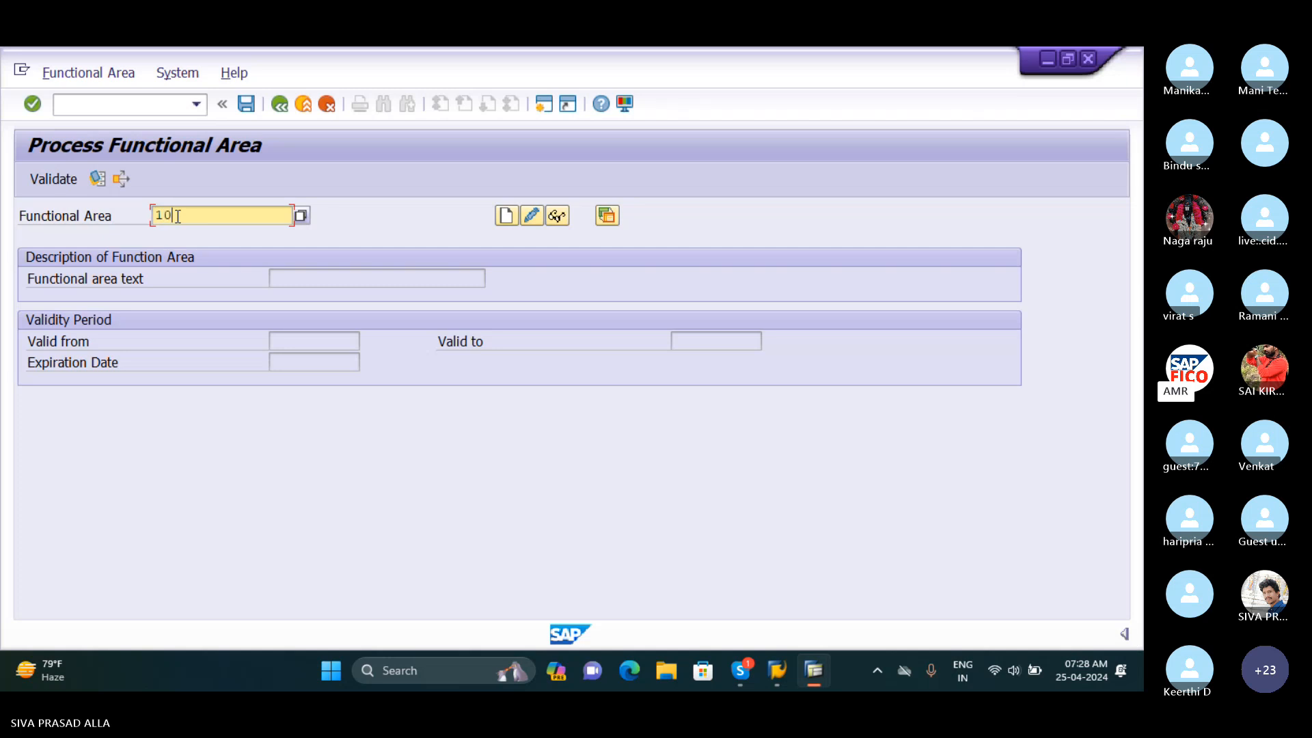
{"action": "type", "text": "101"}
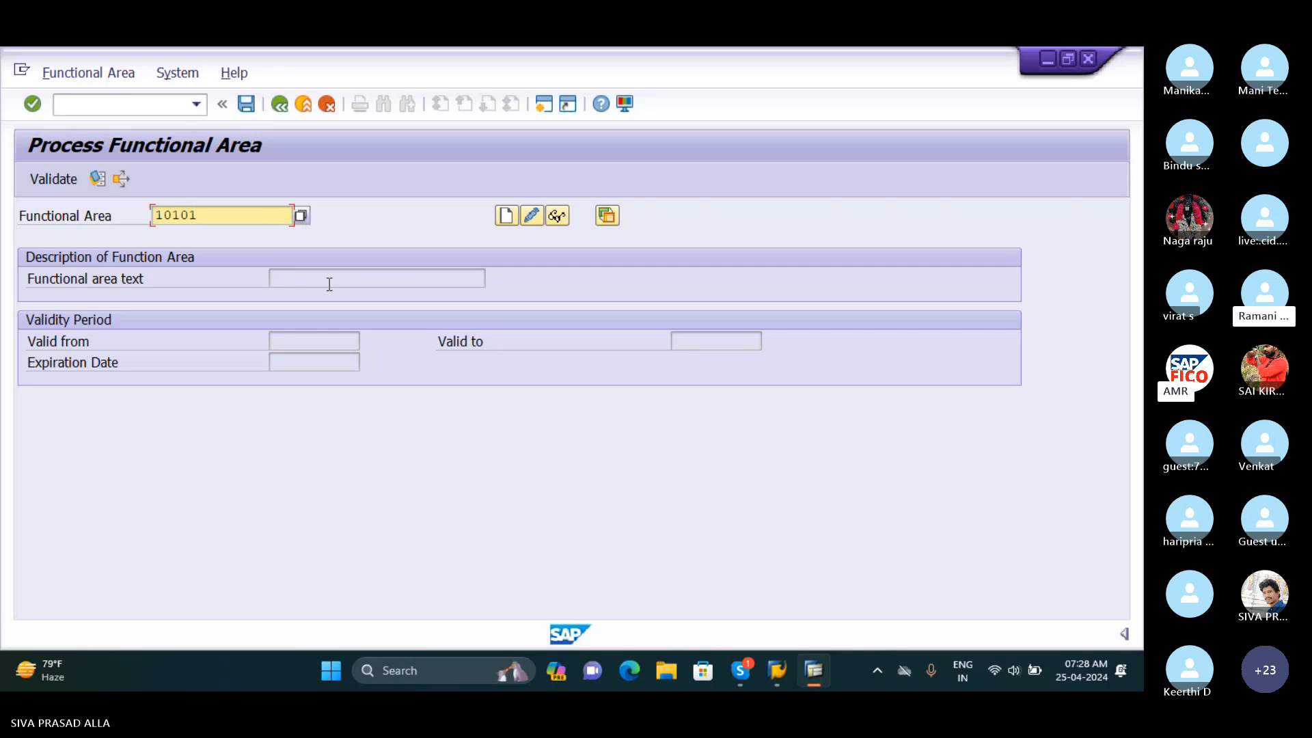
{"action": "left_click", "coordinate": [509, 216]}
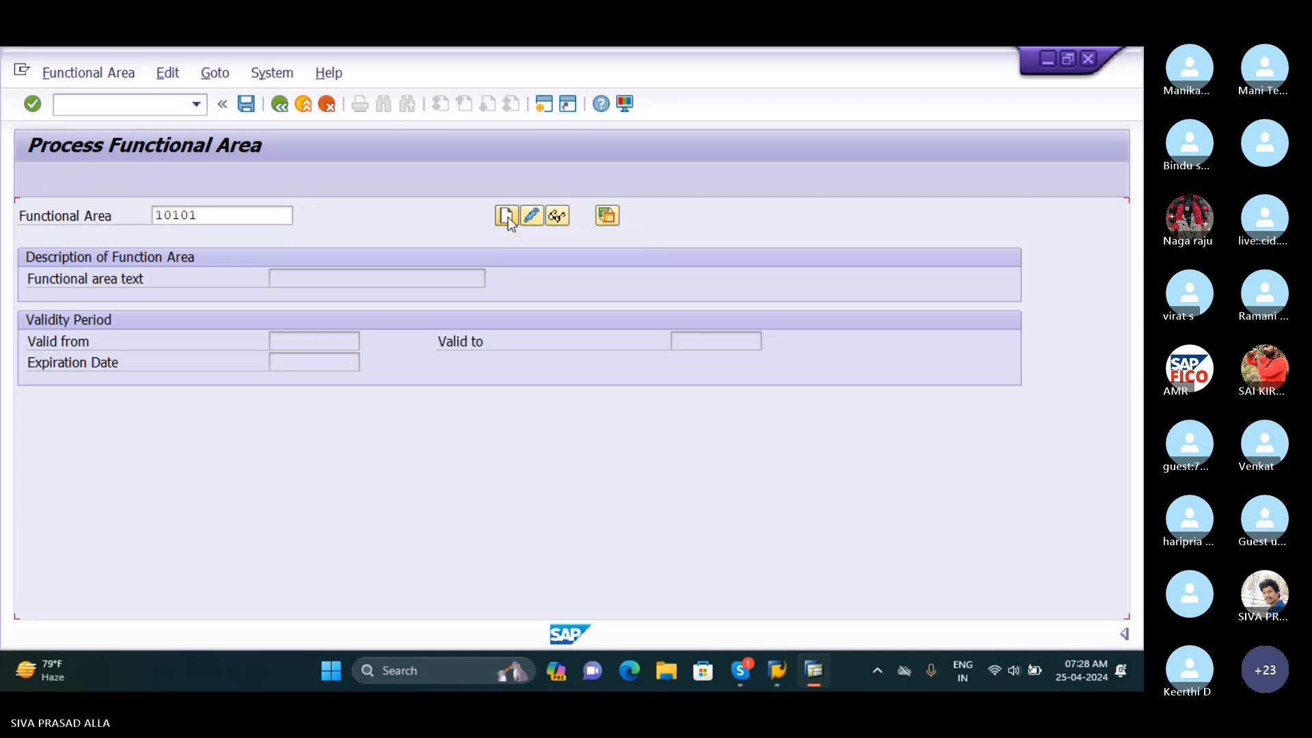
{"action": "left_click", "coordinate": [507, 216]}
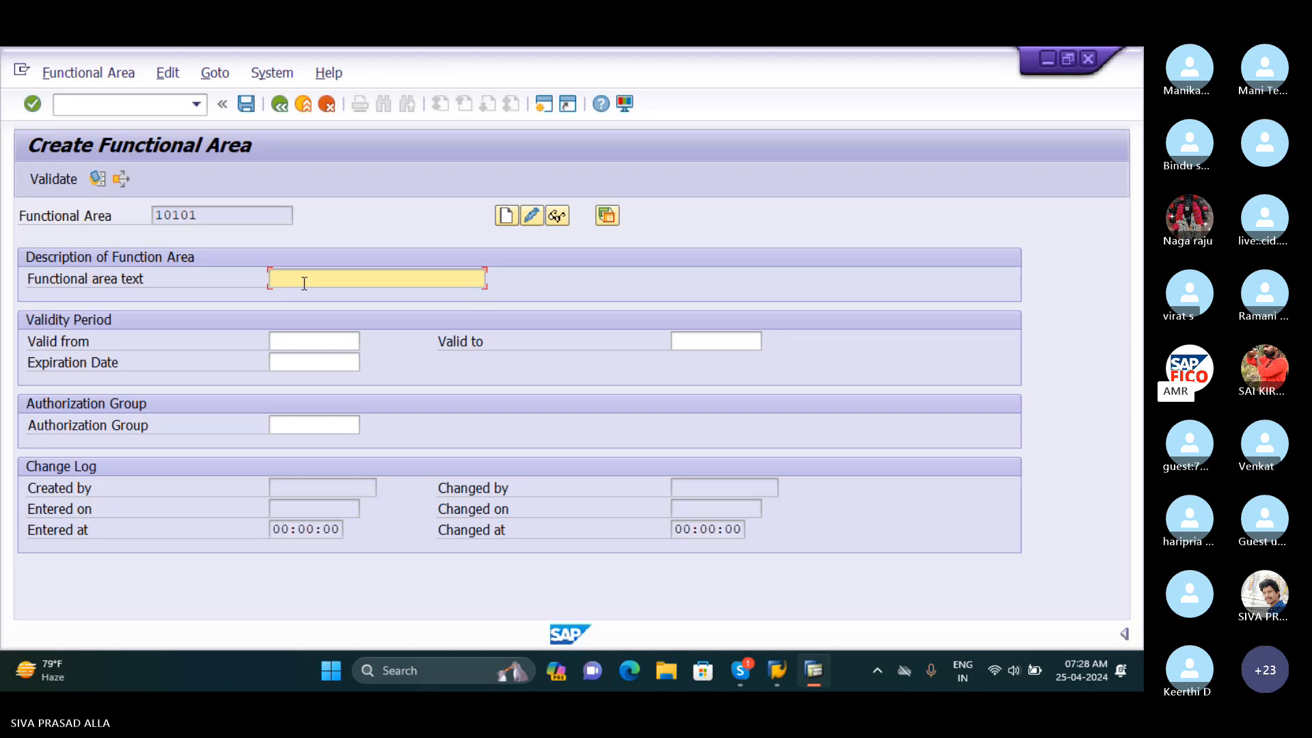
Set the functional area text to MARKETING and the valid-from date to 25.04.24
{"action": "type", "text": "MAR"}
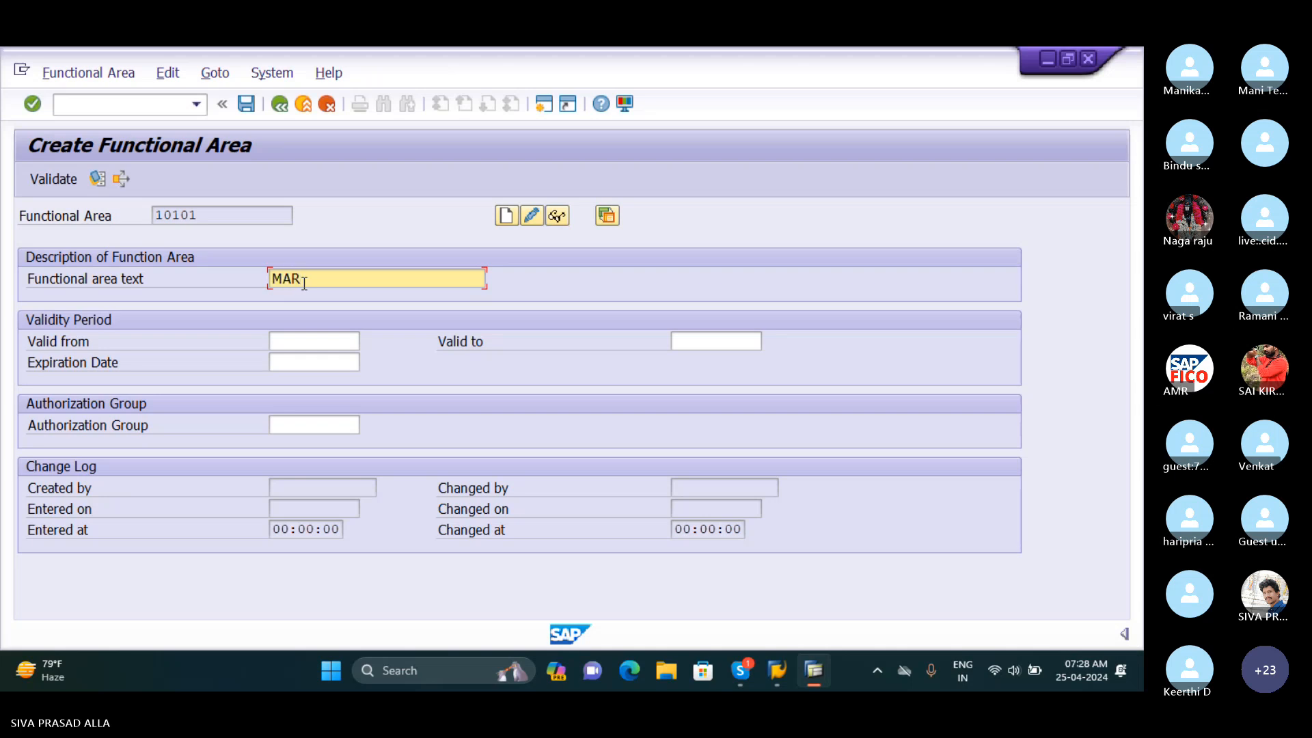
{"action": "type", "text": "KETING"}
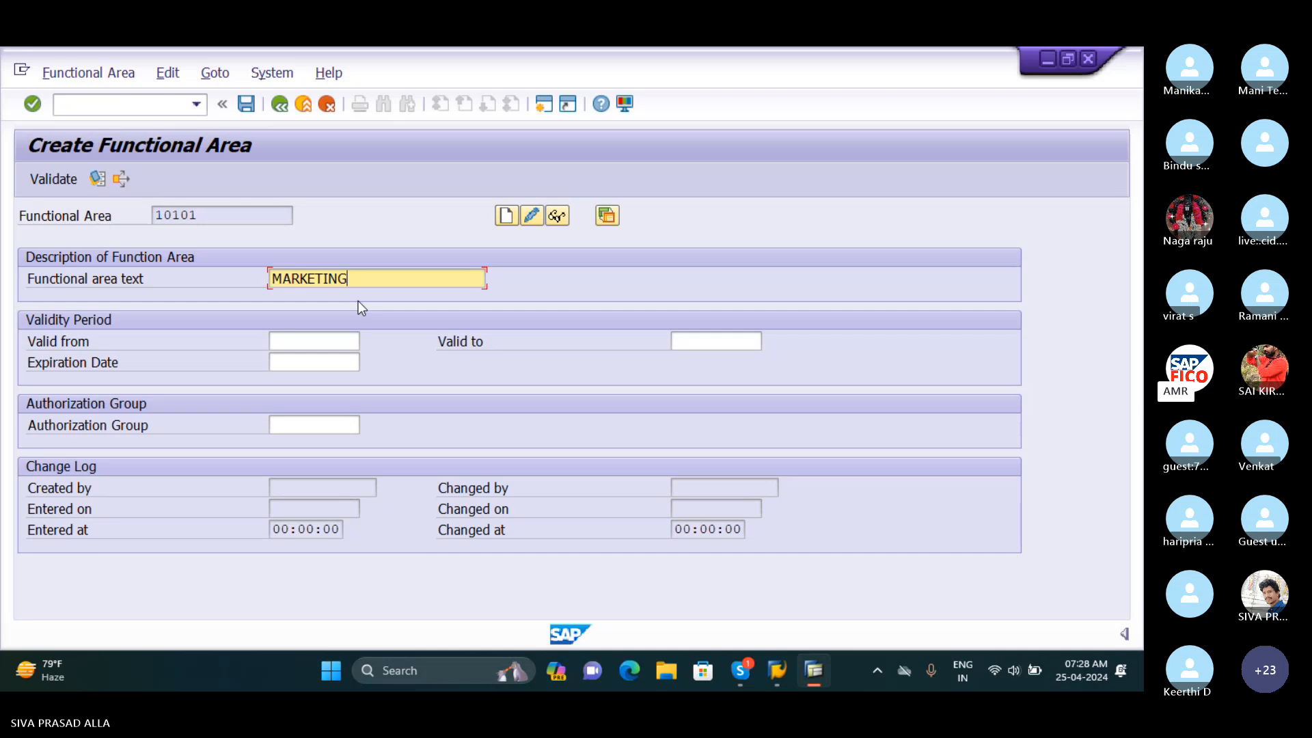
{"action": "left_click", "coordinate": [316, 345]}
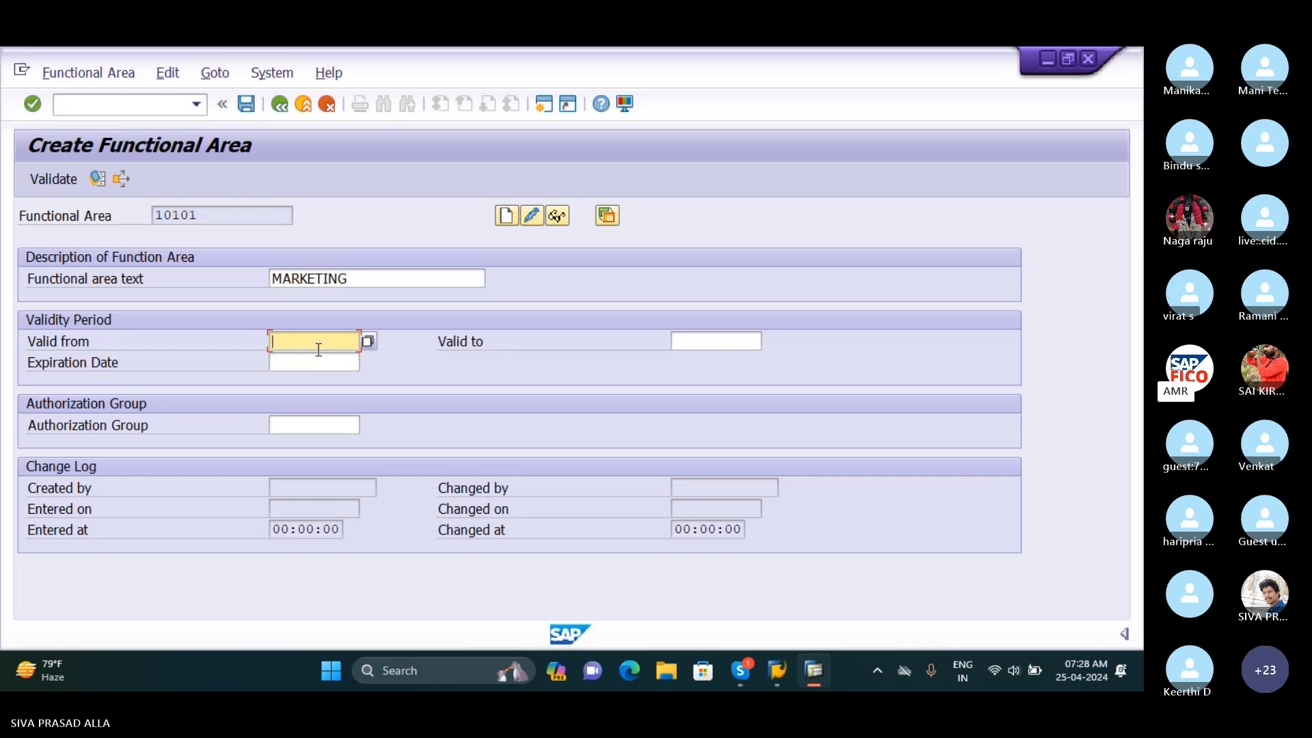
{"action": "type", "text": "25.0"}
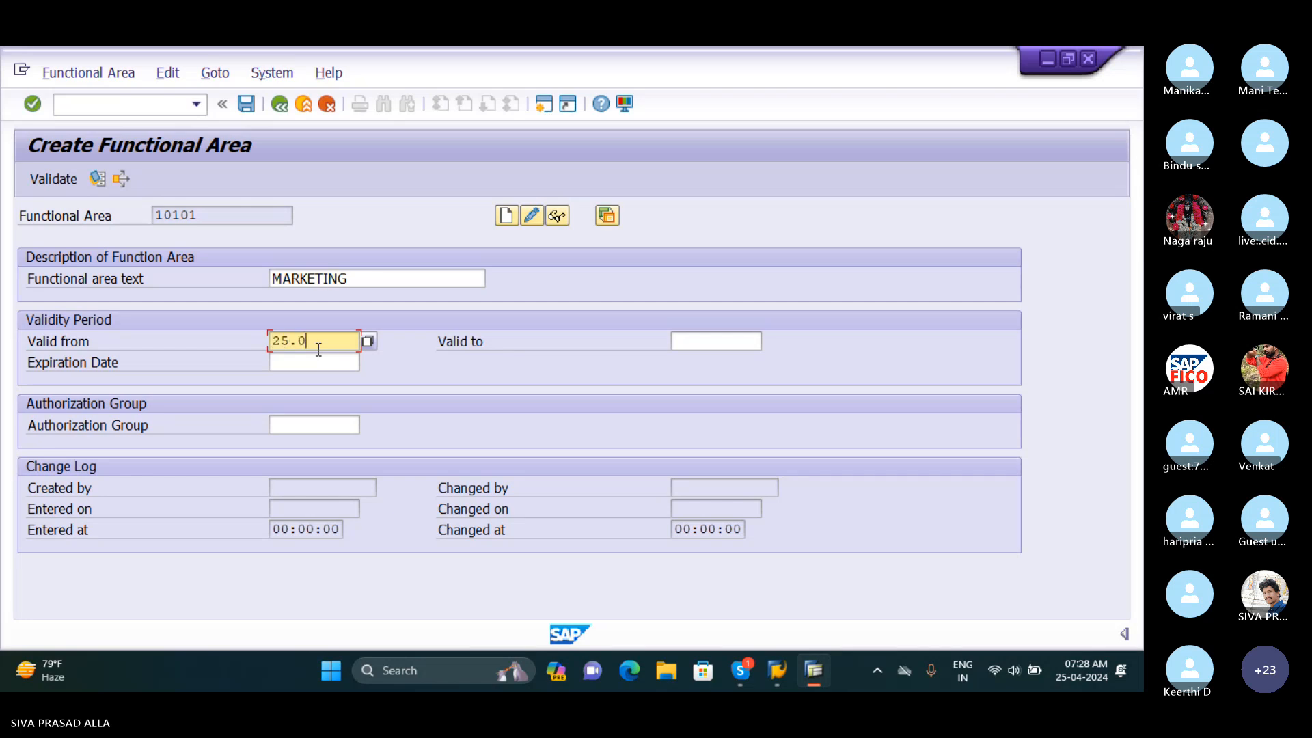
{"action": "type", "text": "4.24"}
{"action": "key", "text": "Tab"}
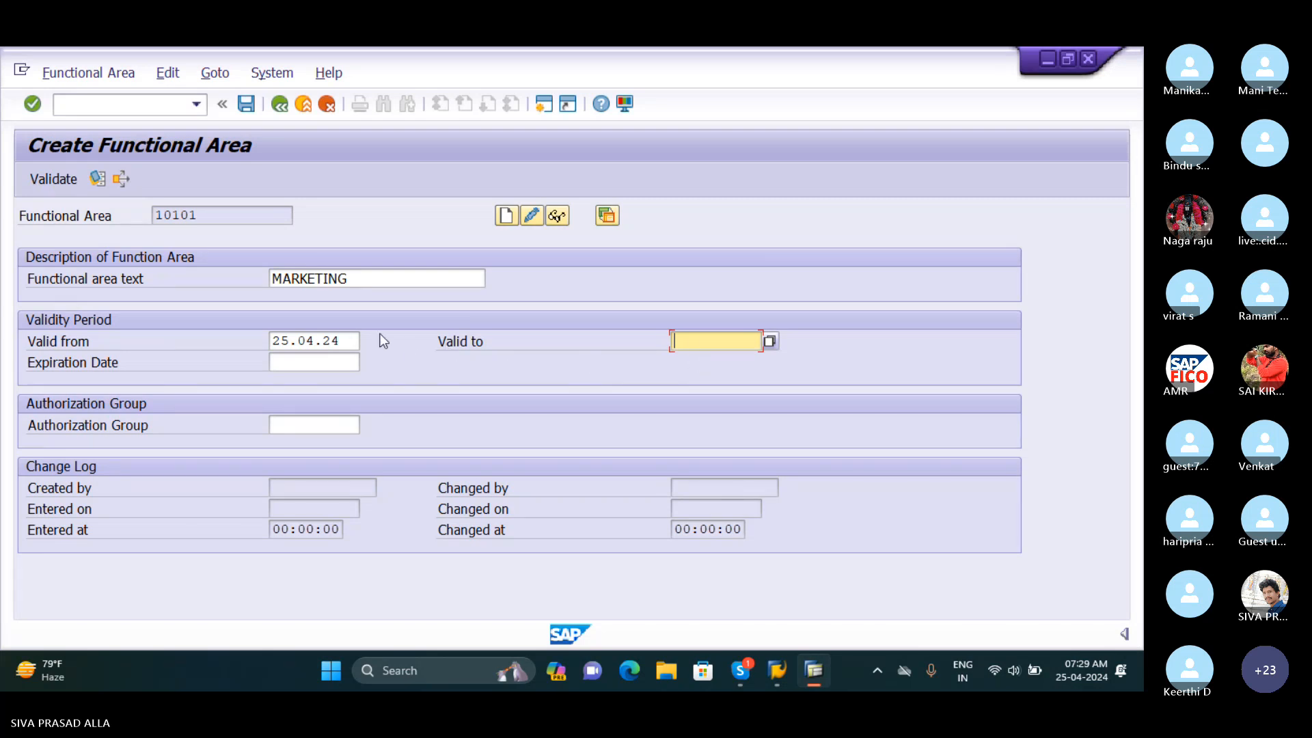
Set functional area 10101's validity period from 25.04.2024 to 24.04.2025
{"action": "left_click", "coordinate": [333, 340]}
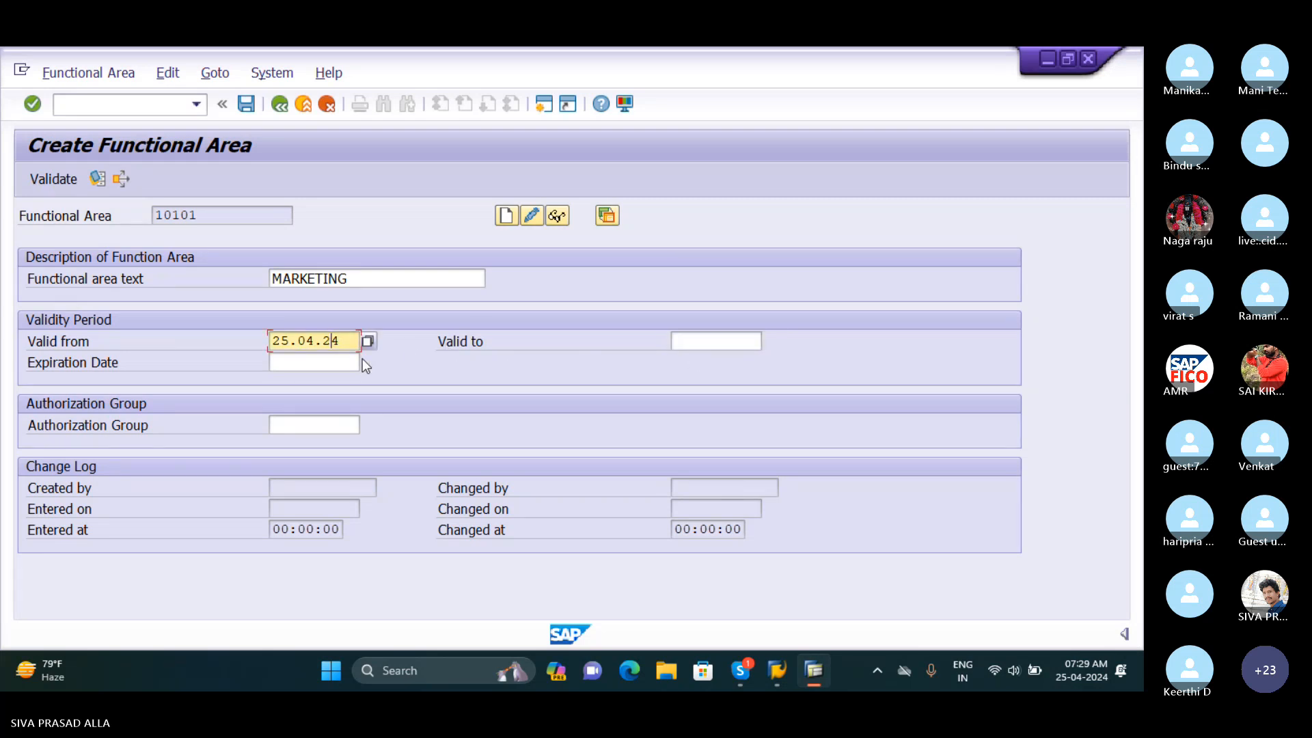
{"action": "type", "text": "02"}
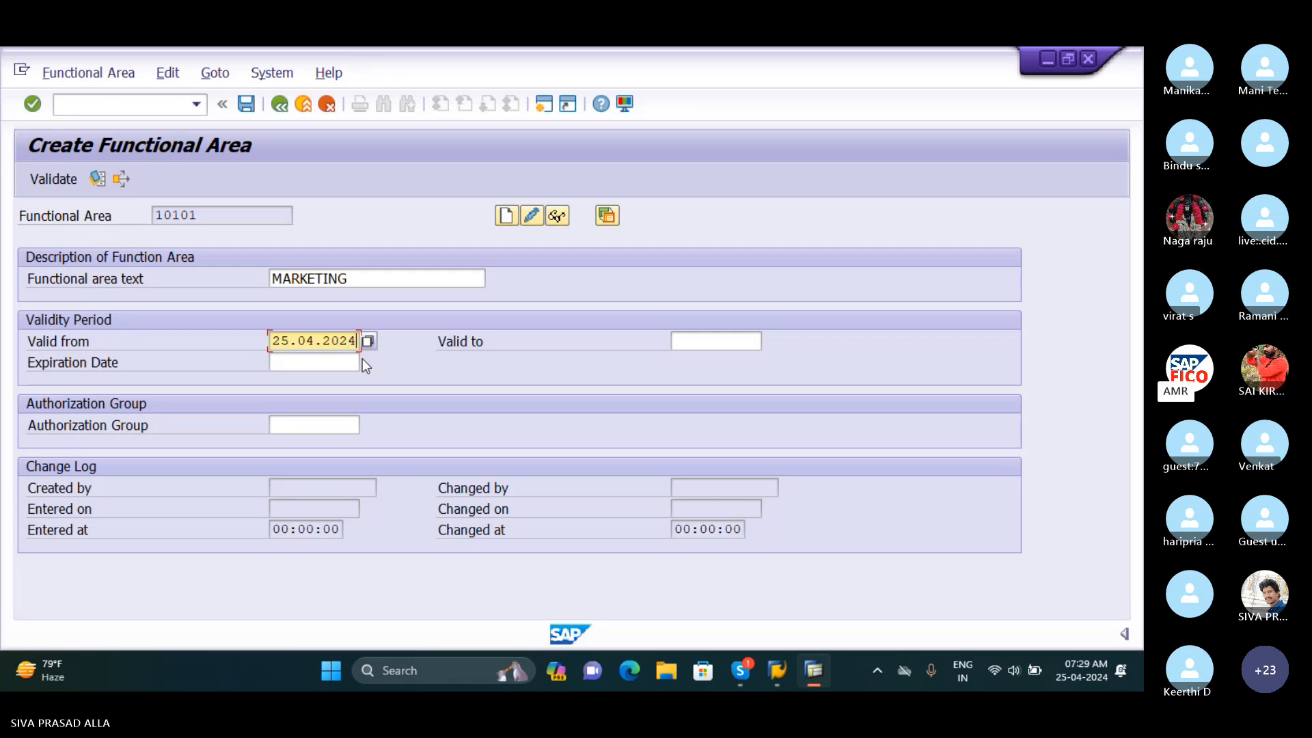
{"action": "key", "text": "Tab"}
{"action": "type", "text": "24"}
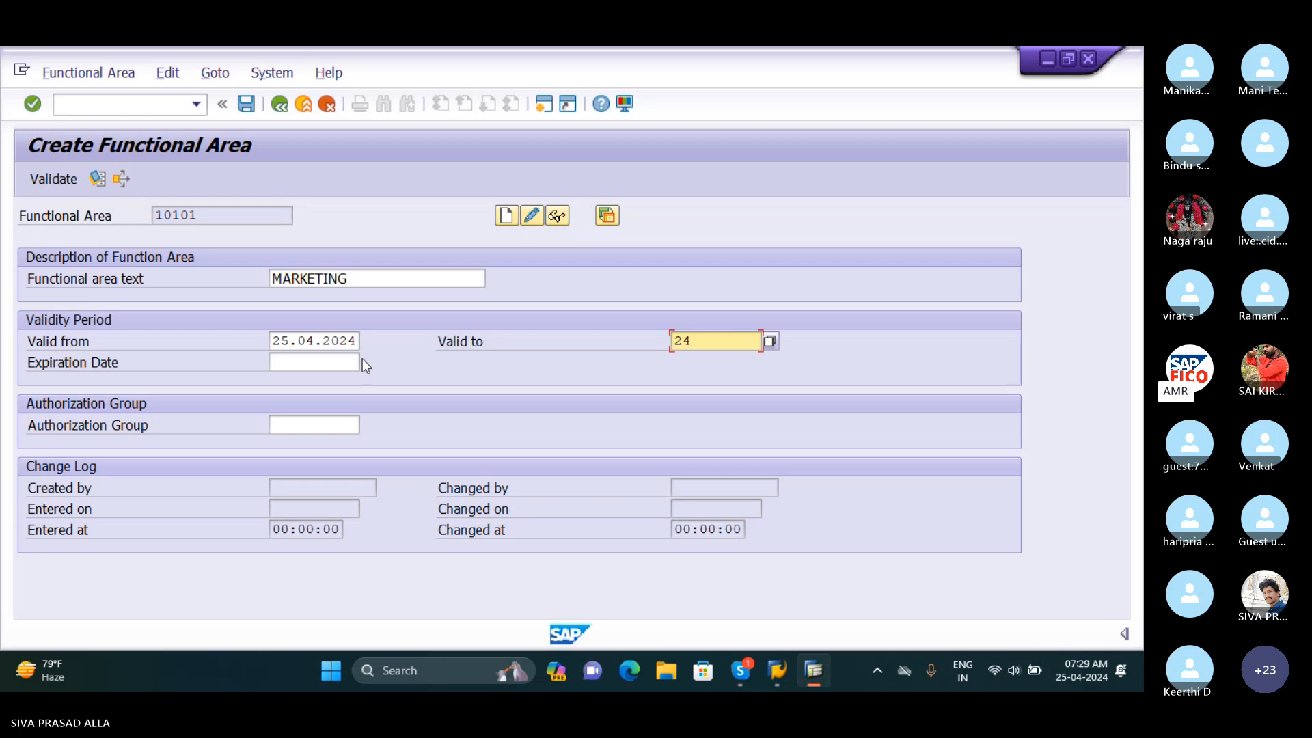
{"action": "type", "text": ".4.2025"}
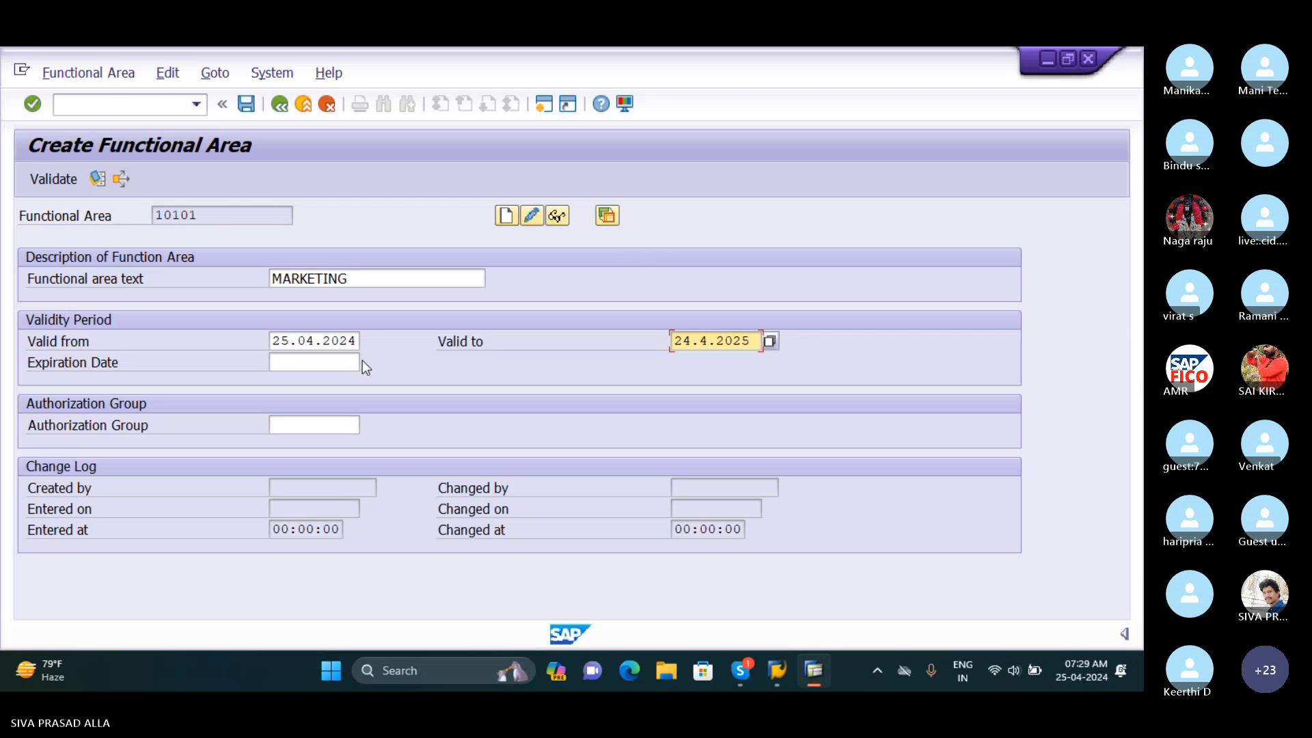
{"action": "left_click", "coordinate": [701, 342]}
{"action": "type", "text": "04.20"}
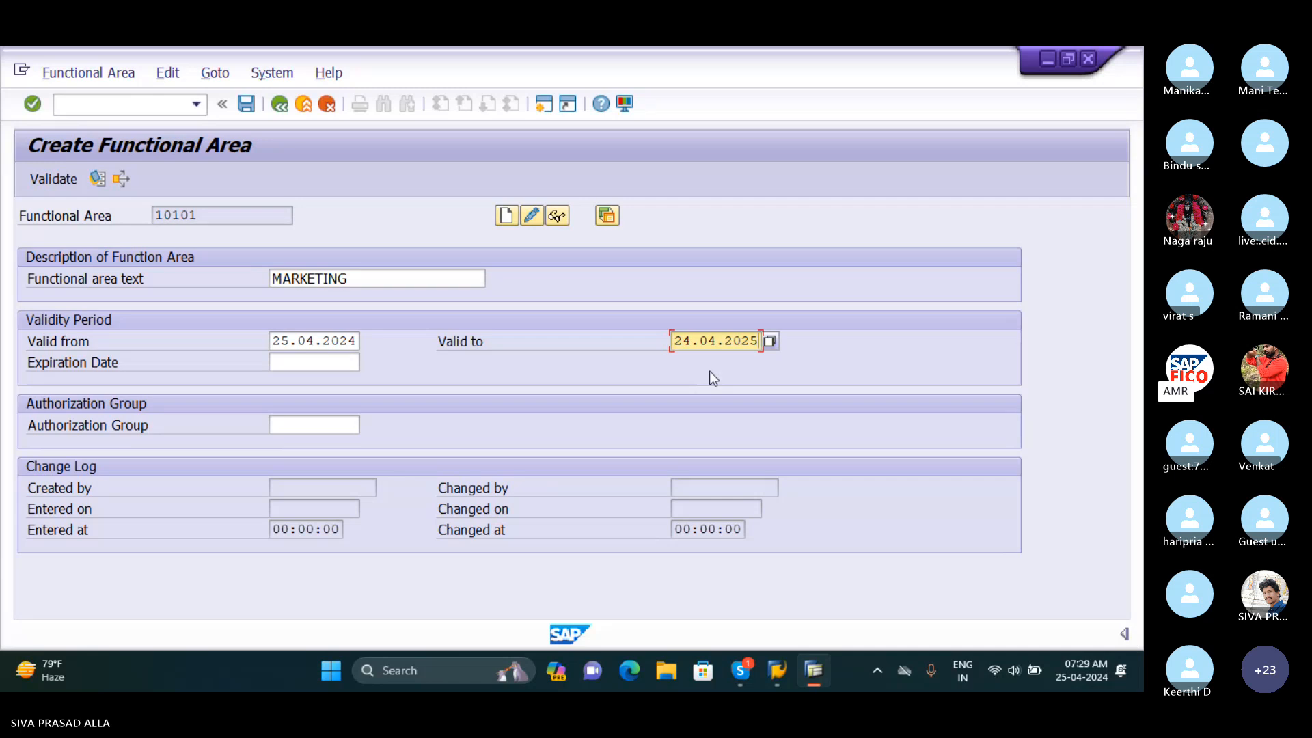
Set the functional area's expiration date to 24.04.2025 and save it
{"action": "key", "text": "Tab"}
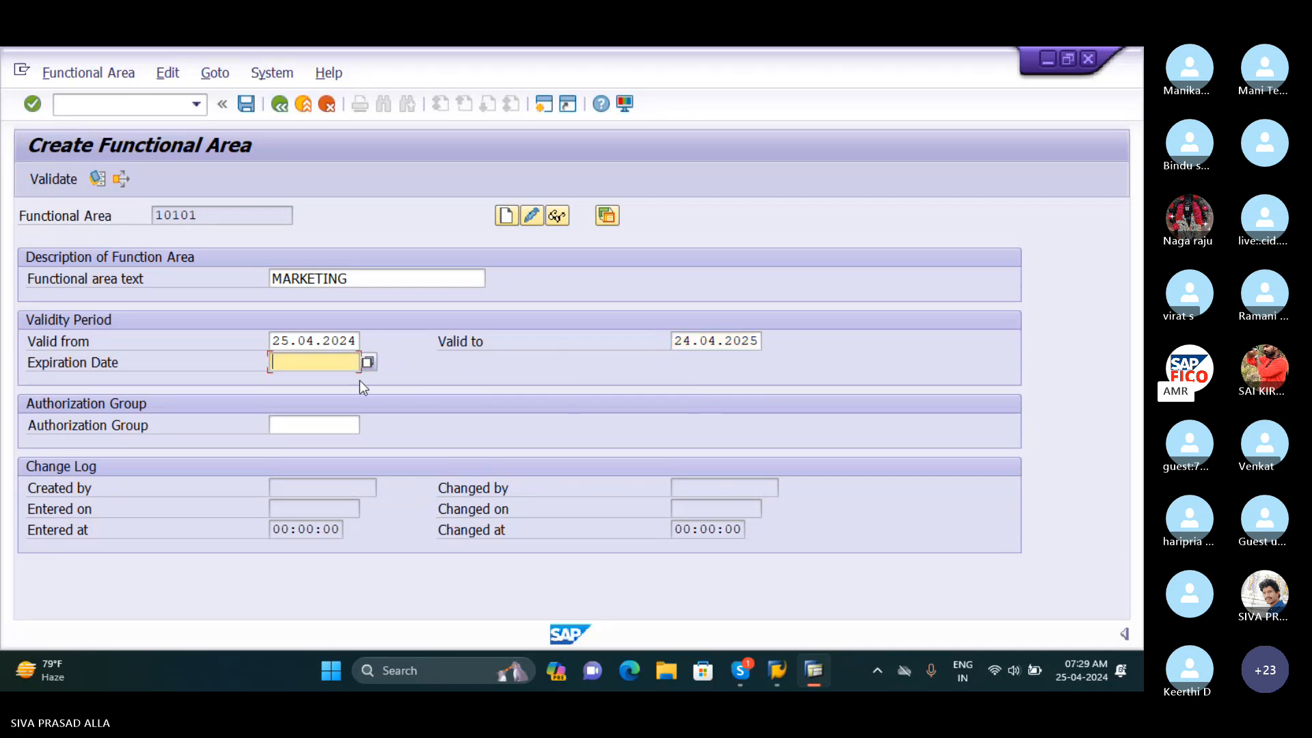
{"action": "type", "text": "24.04.2025"}
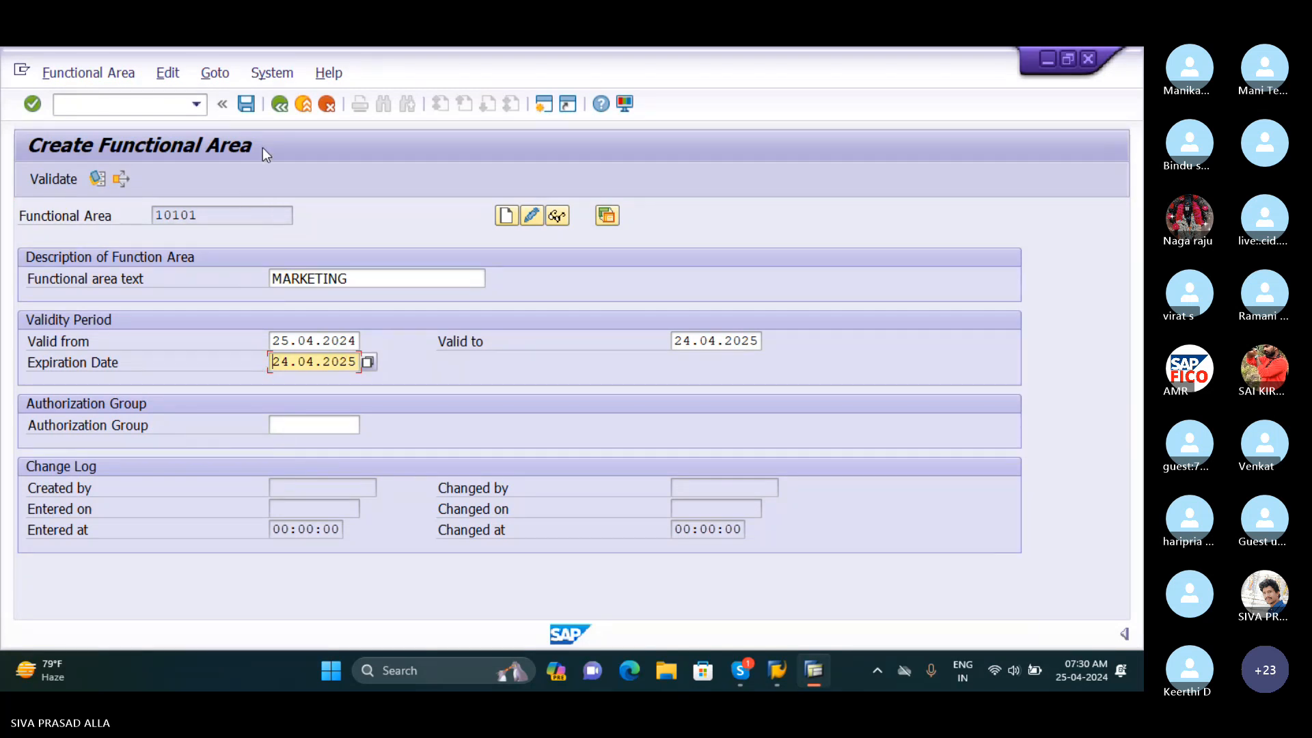
{"action": "left_click", "coordinate": [247, 105]}
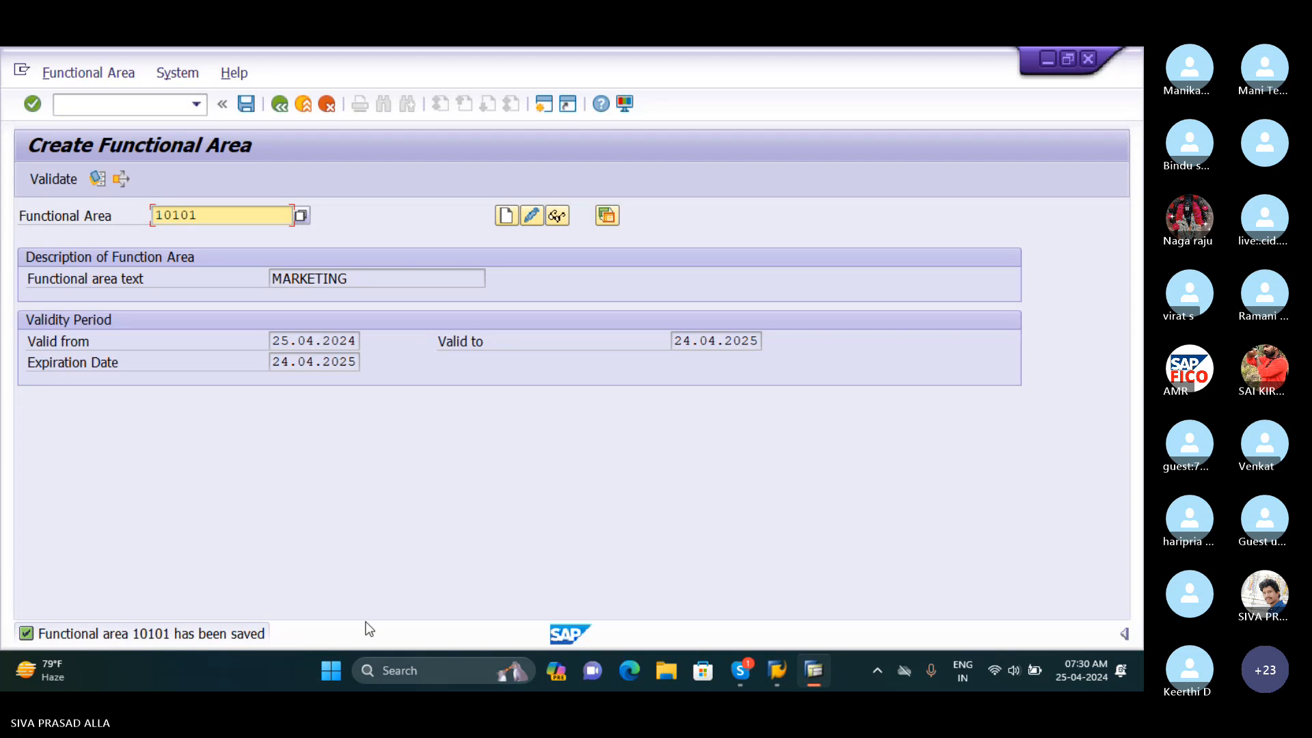
Run transaction SPRO and display the SAP Reference IMG
{"action": "mouse_move", "coordinate": [781, 674]}
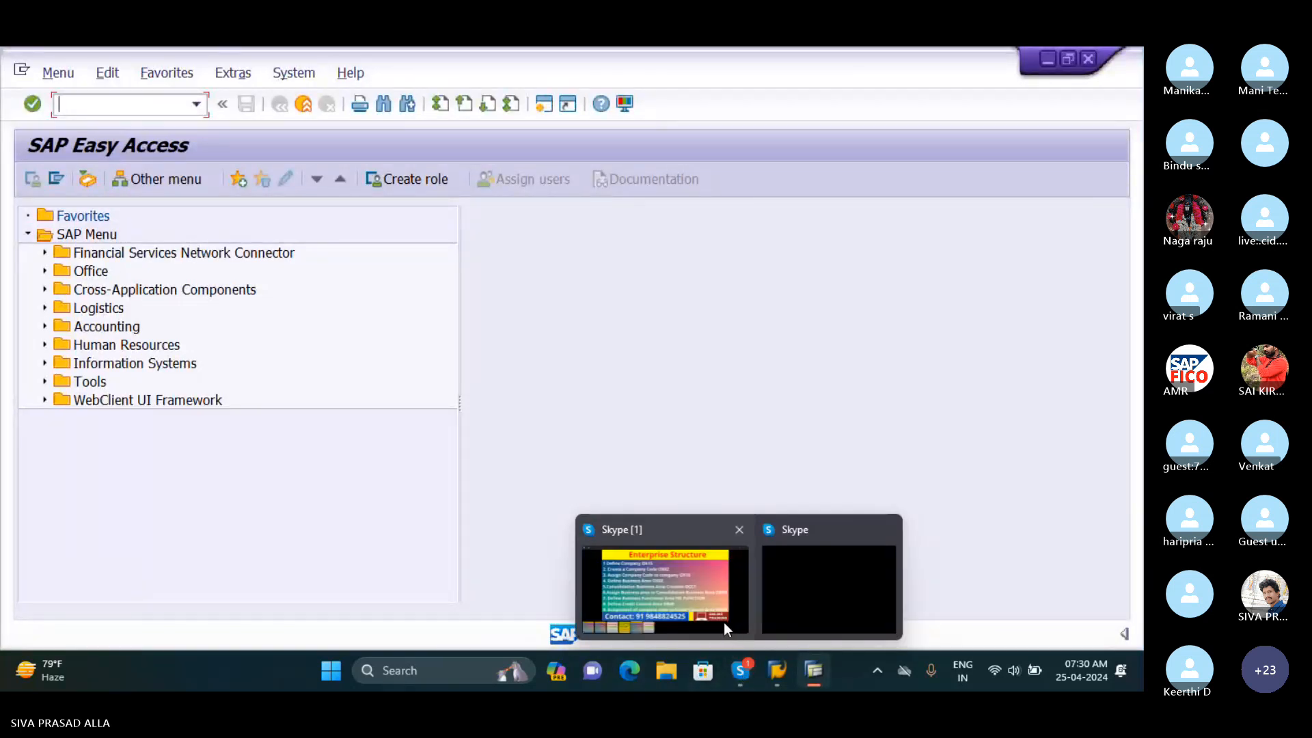
{"action": "mouse_move", "coordinate": [724, 622]}
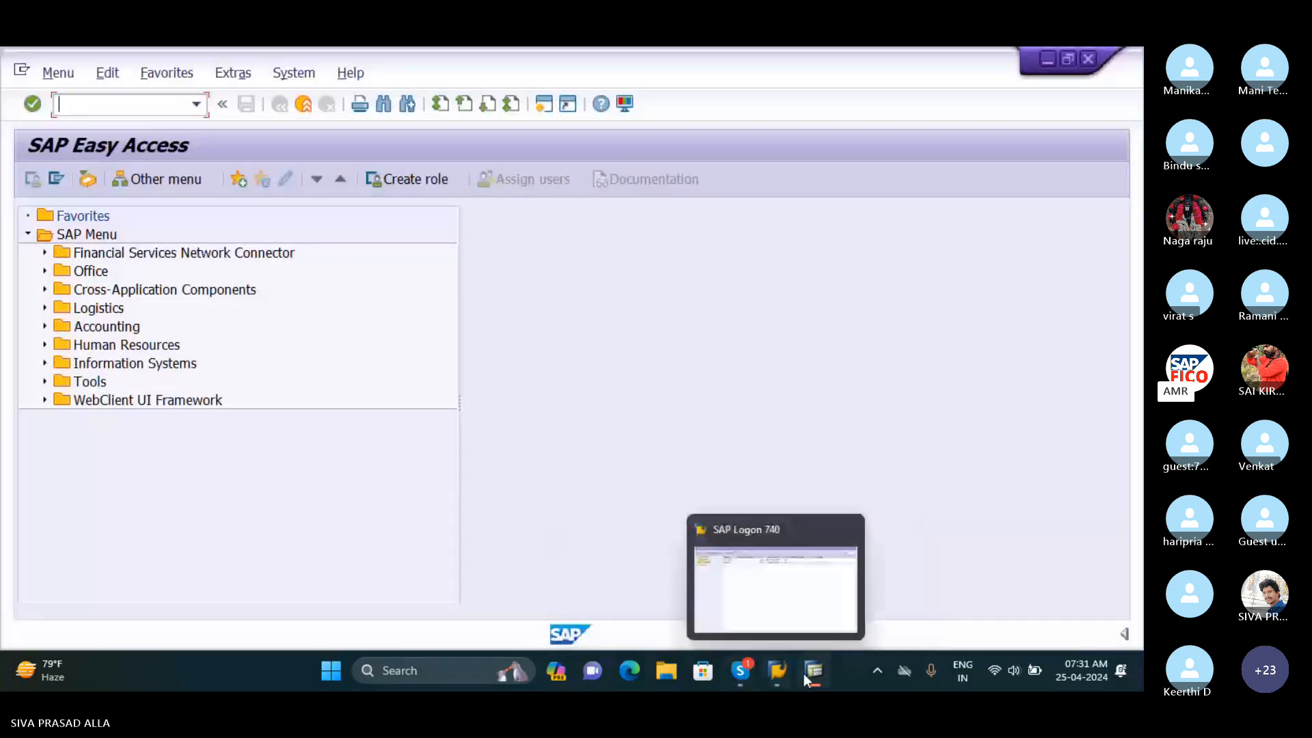
{"action": "mouse_move", "coordinate": [826, 670]}
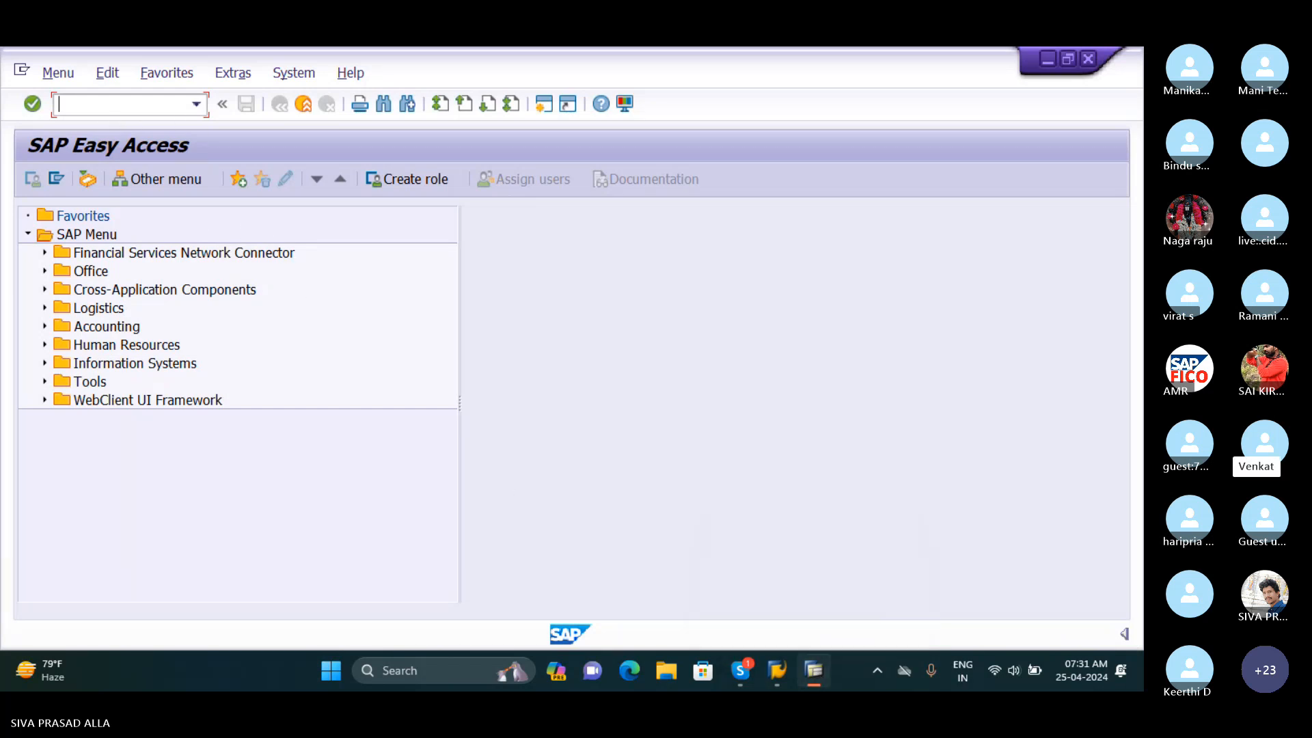
{"action": "type", "text": "SPRO"}
{"action": "key", "text": "Return"}
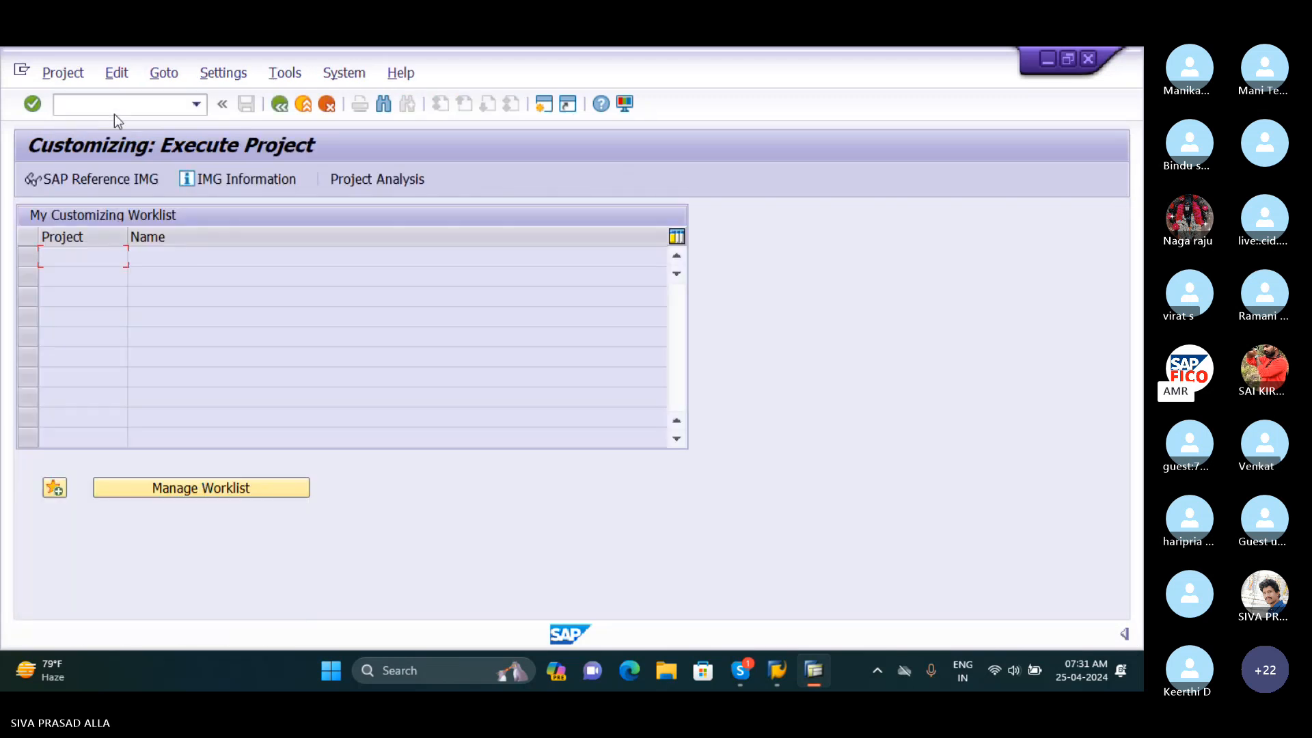
{"action": "left_click", "coordinate": [95, 177]}
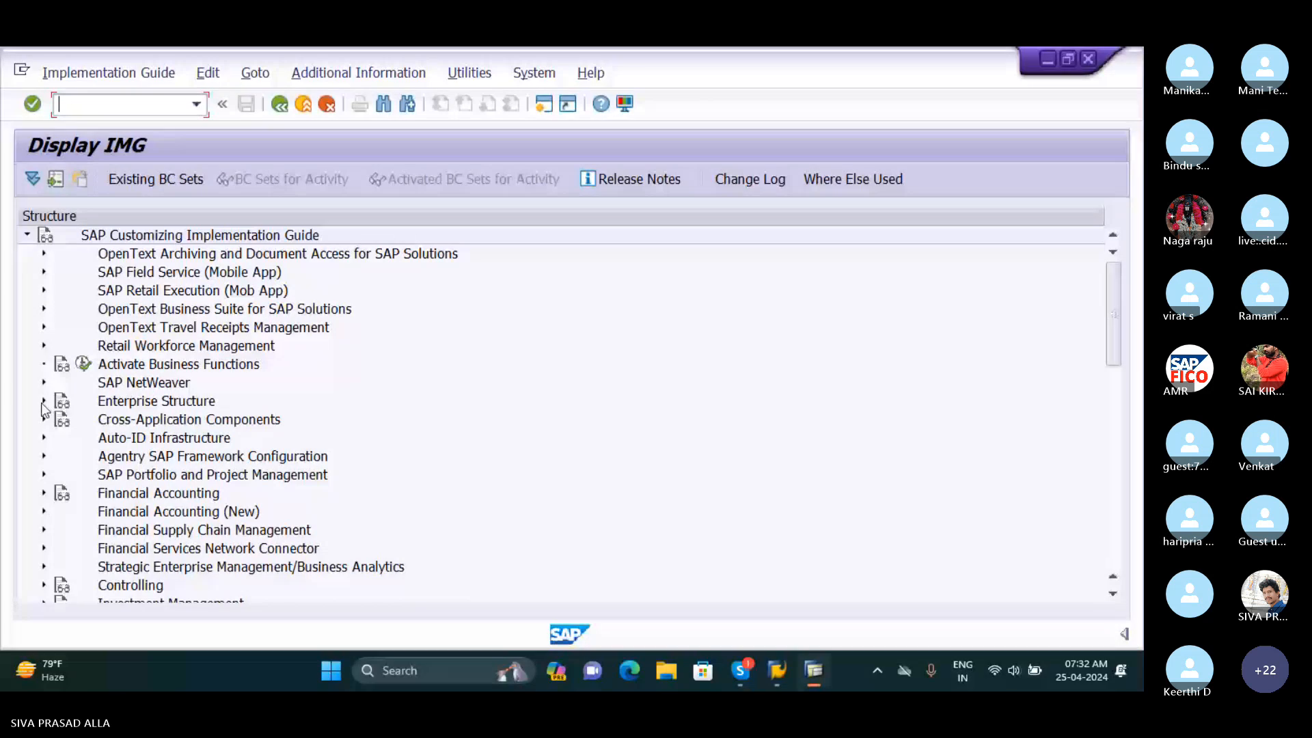
Open the Define Credit Control Area activity under Enterprise Structure, Definition, Financial Accounting
{"action": "left_click", "coordinate": [44, 402]}
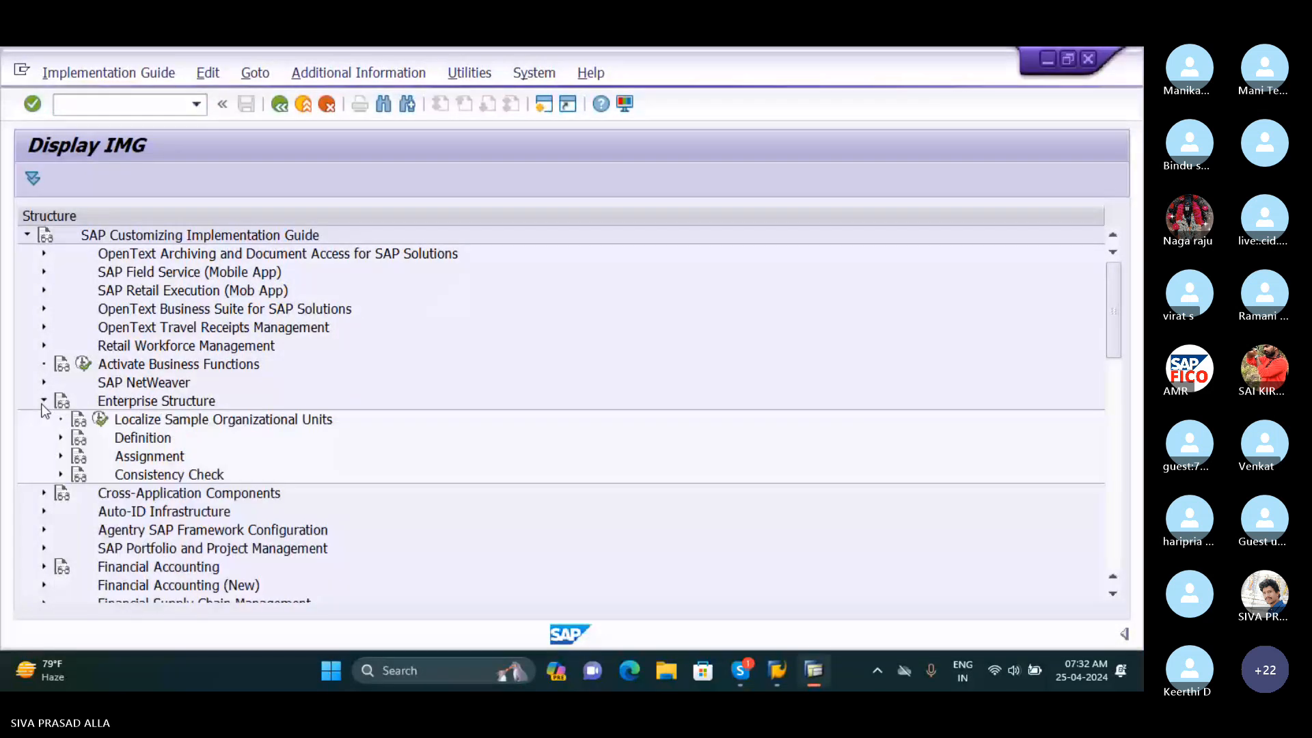
{"action": "left_click", "coordinate": [60, 437]}
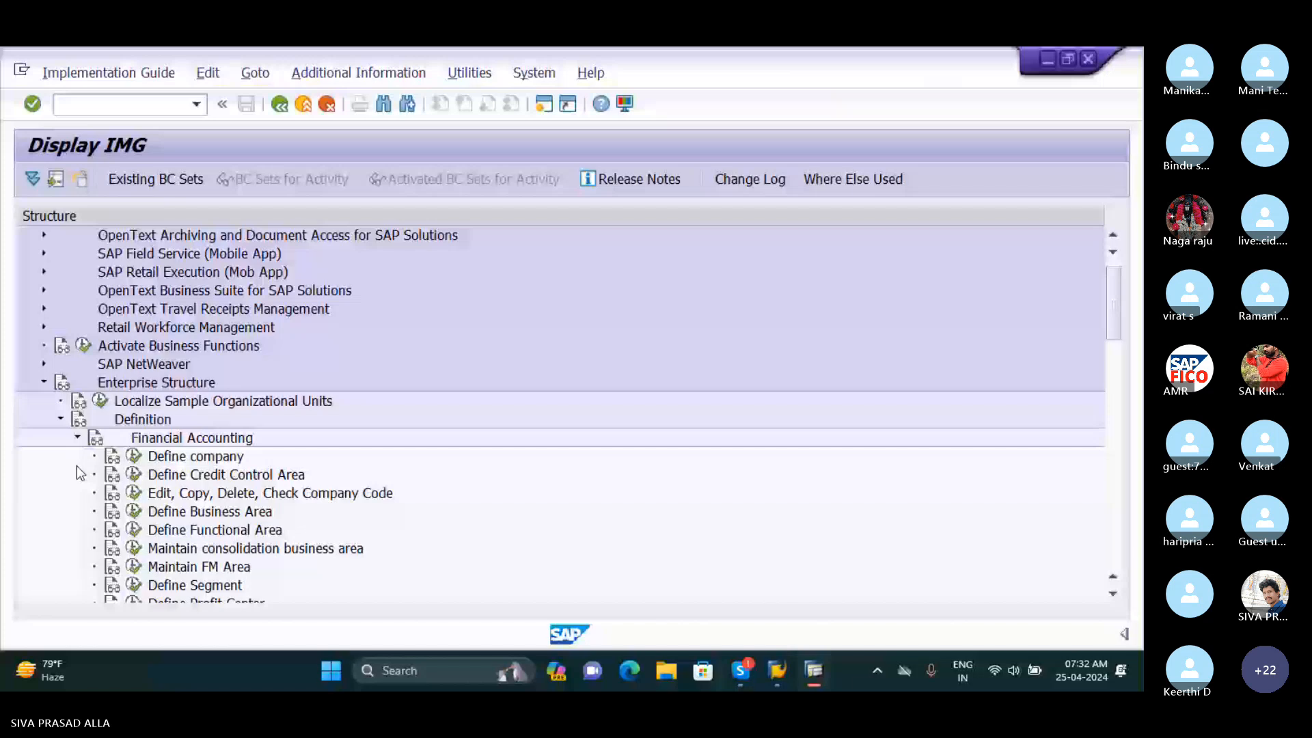
{"action": "scroll", "coordinate": [85, 479], "scroll_direction": "down", "scroll_amount": 1}
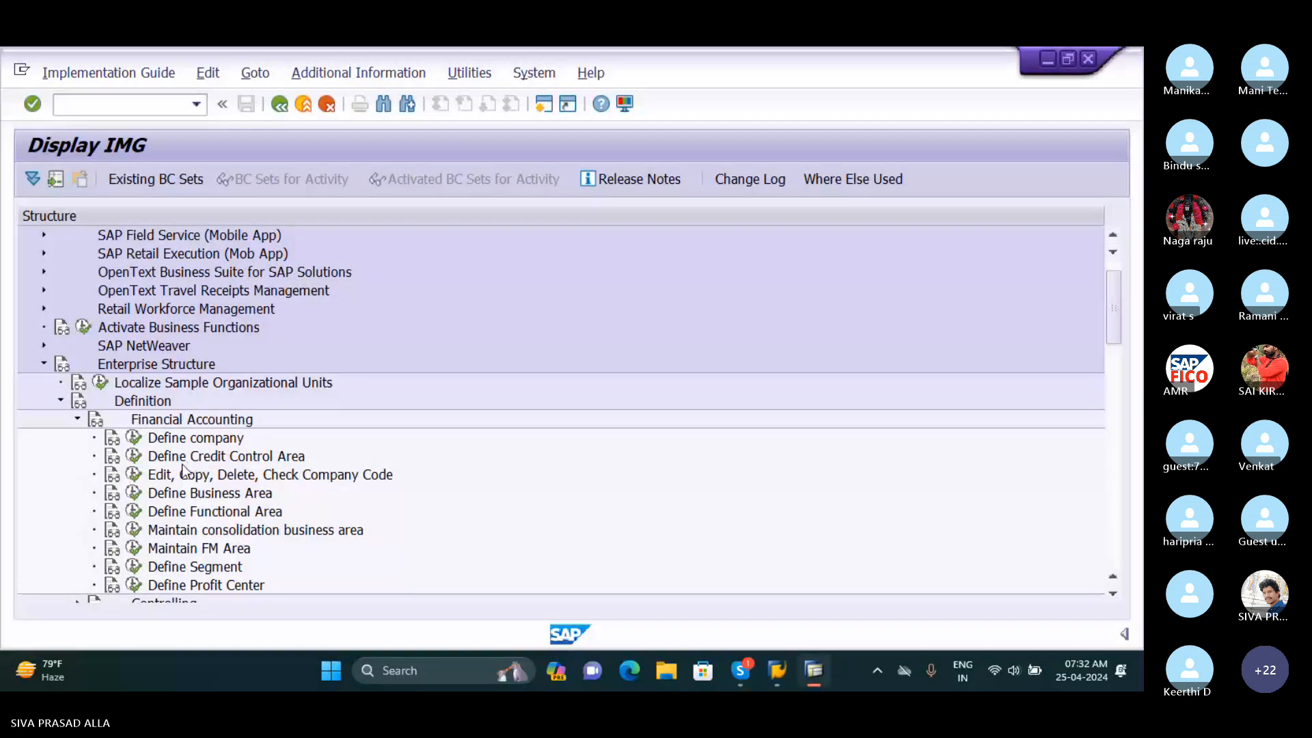
{"action": "left_click", "coordinate": [134, 455]}
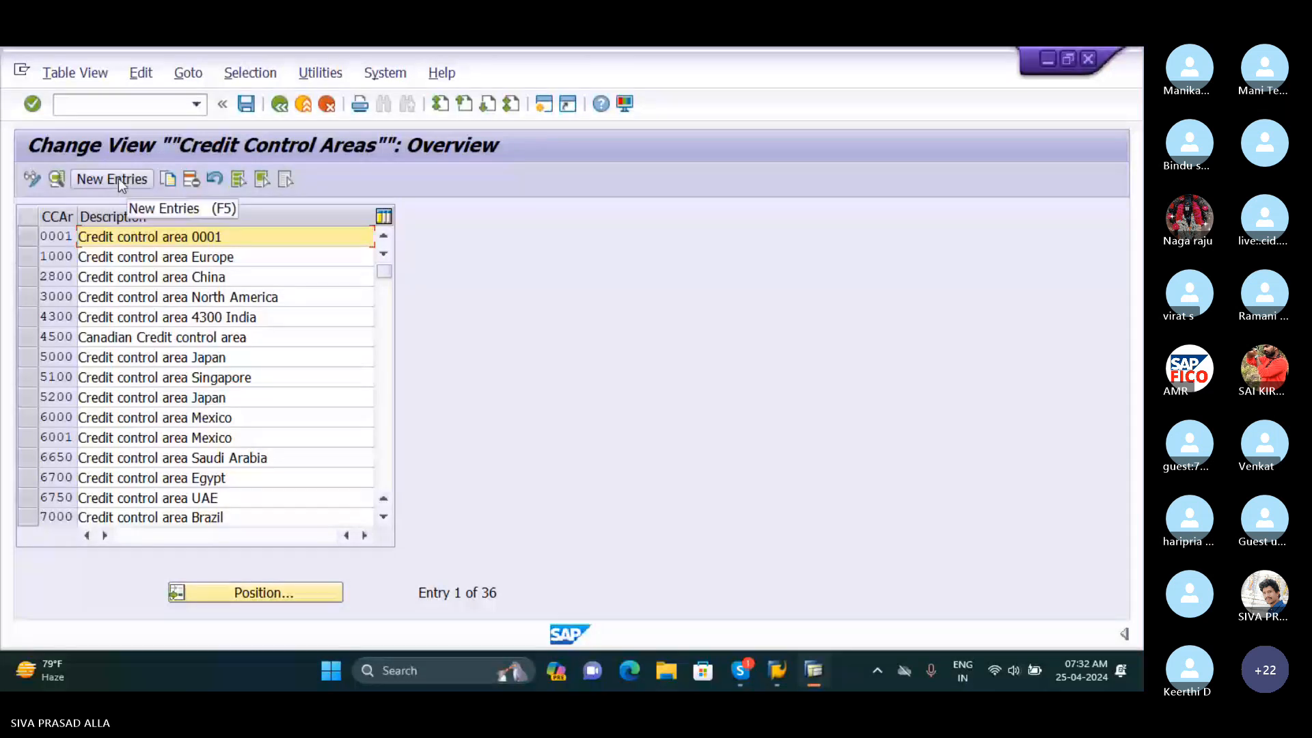
Start a new credit control area entry with the code SICA
{"action": "left_click", "coordinate": [96, 179]}
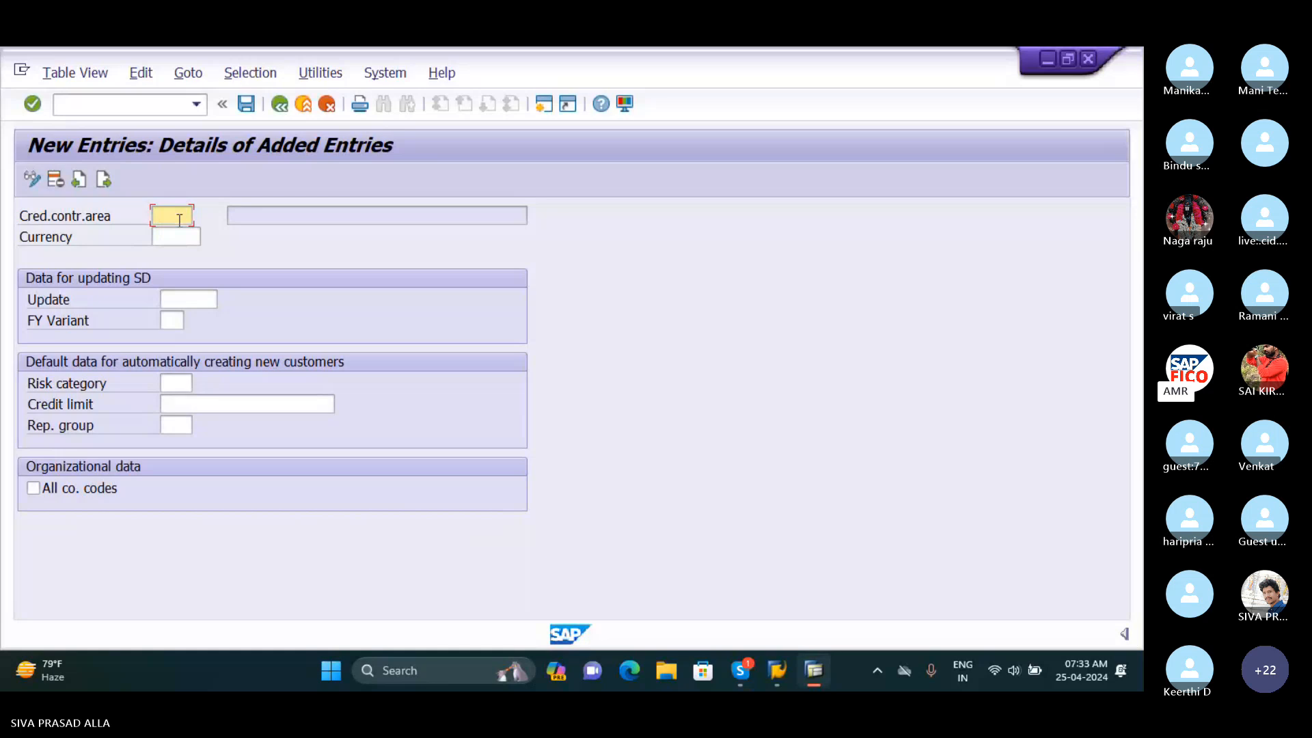
{"action": "type", "text": "SICA"}
{"action": "key", "text": "Tab"}
{"action": "key", "text": "Tab"}
{"action": "key", "text": "Tab"}
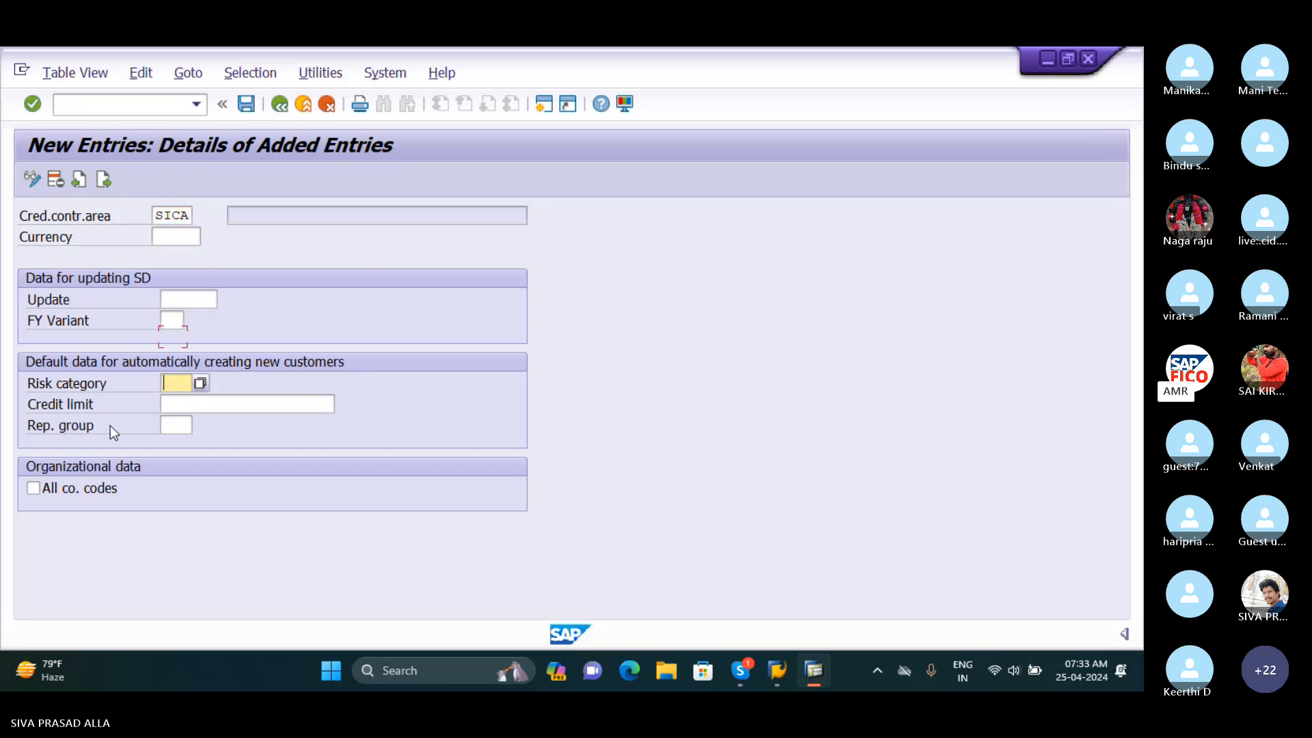
Set SICA's default credit limit for new customers to 999999999 and return to the credit control areas overview
{"action": "key", "text": "Tab"}
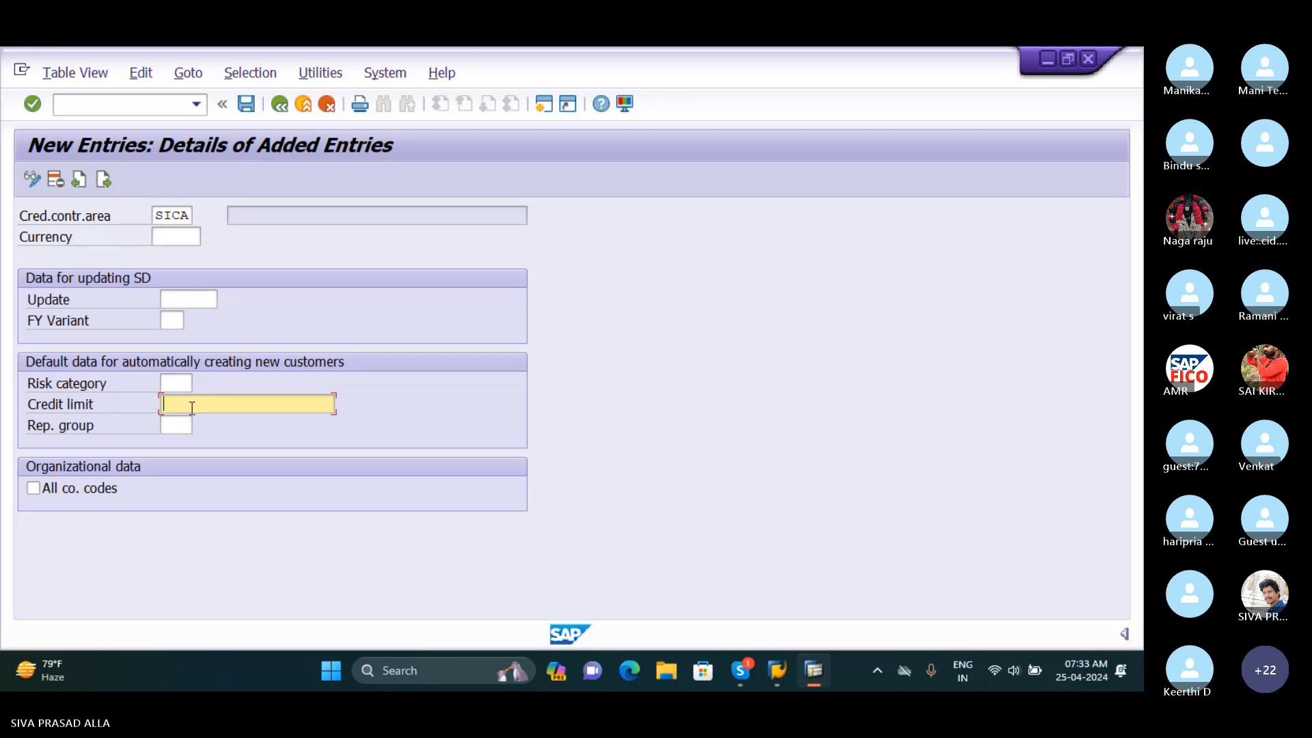
{"action": "type", "text": "9999"}
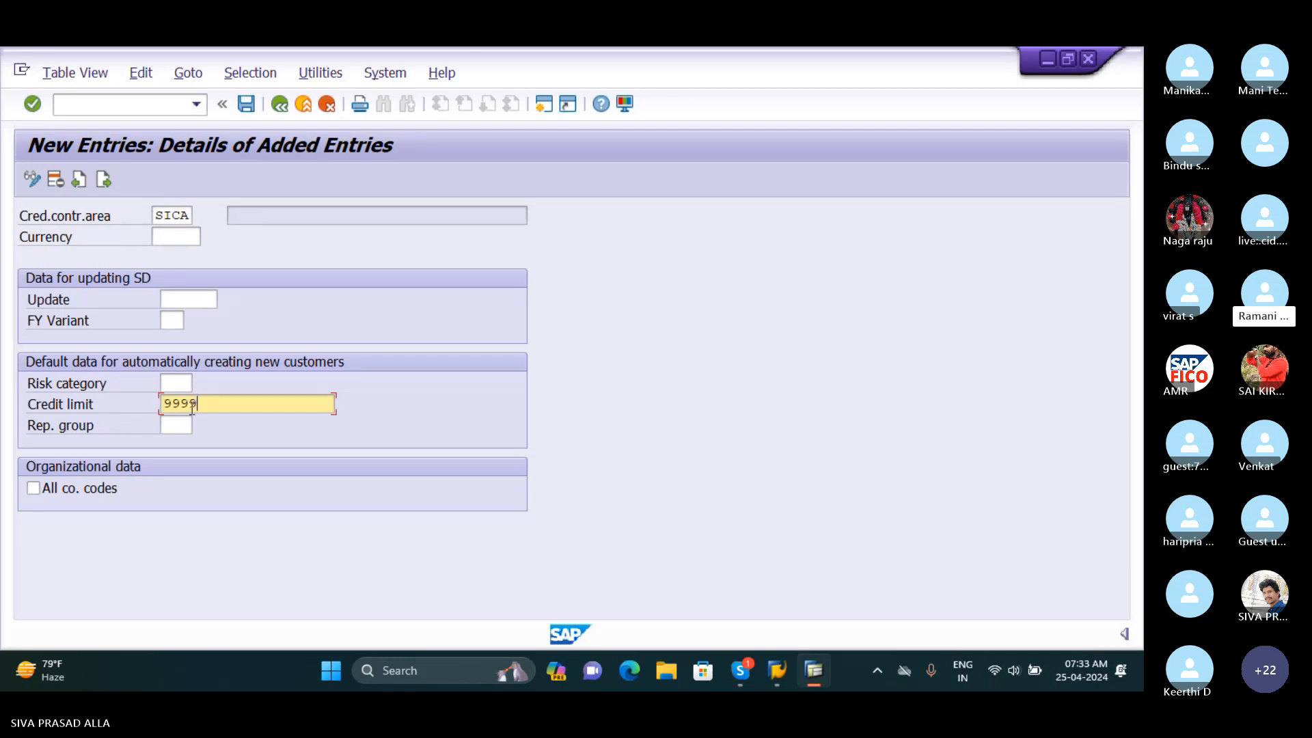
{"action": "type", "text": "9999"}
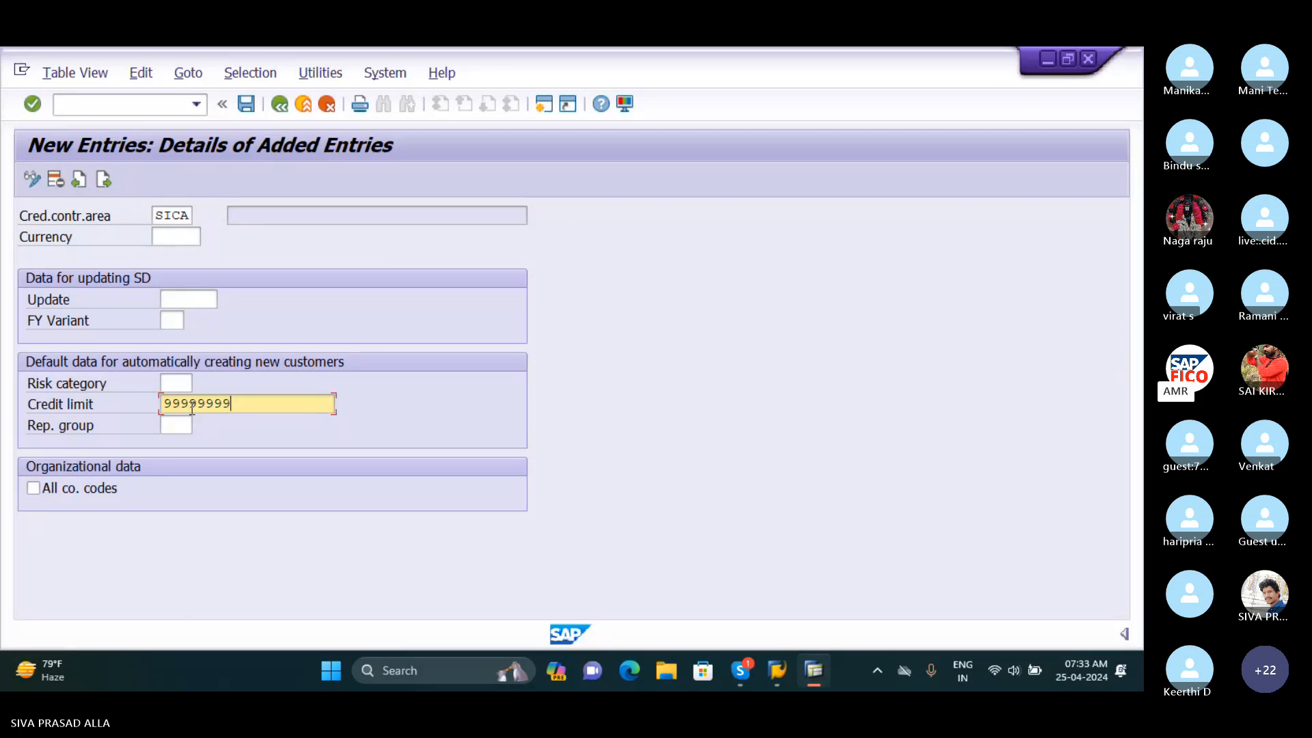
{"action": "type", "text": "9"}
{"action": "key", "text": "BackSpace"}
{"action": "key", "text": "BackSpace"}
{"action": "key", "text": "BackSpace"}
{"action": "key", "text": "BackSpace"}
{"action": "key", "text": "BackSpace"}
{"action": "key", "text": "BackSpace"}
{"action": "key", "text": "BackSpace"}
{"action": "key", "text": "BackSpace"}
{"action": "type", "text": "99999999"}
{"action": "left_click", "coordinate": [280, 104]}
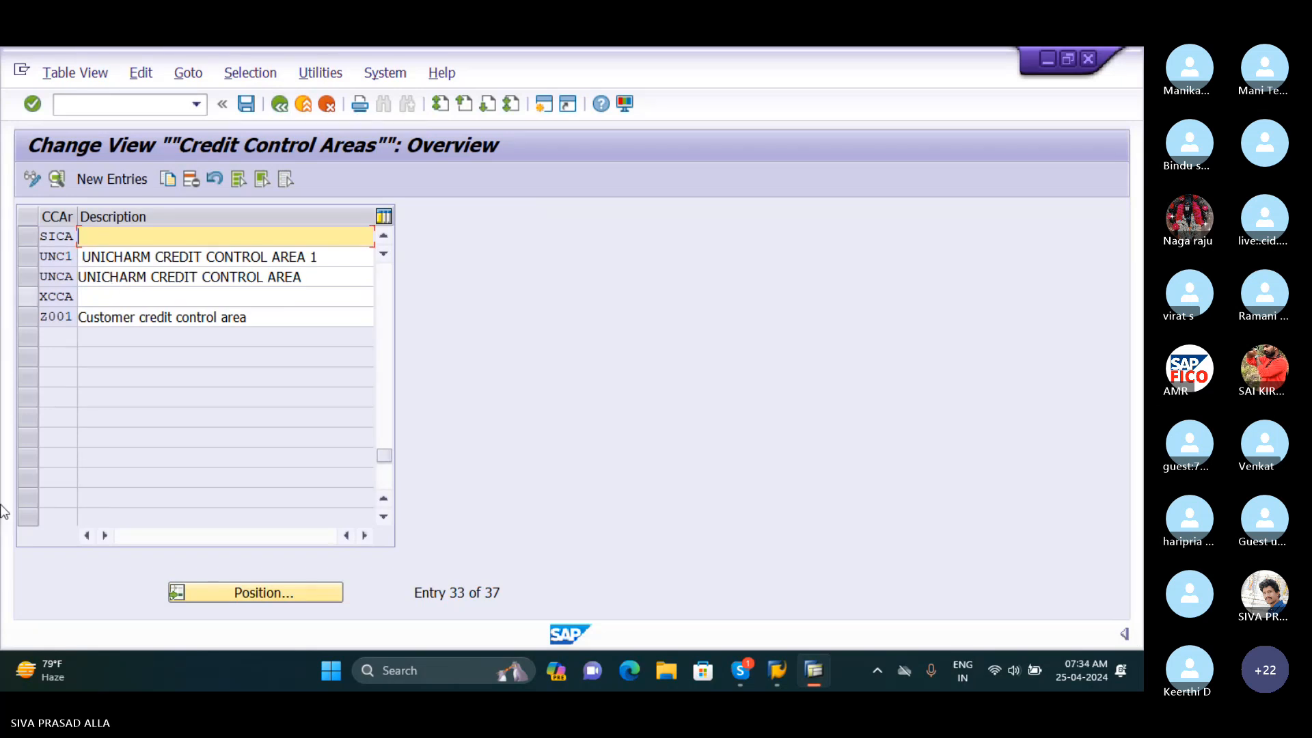
Describe credit control area SICA as CREDIT CONTROL AREA SIVA and save it under the proposed customizing request
{"action": "type", "text": "CRE"}
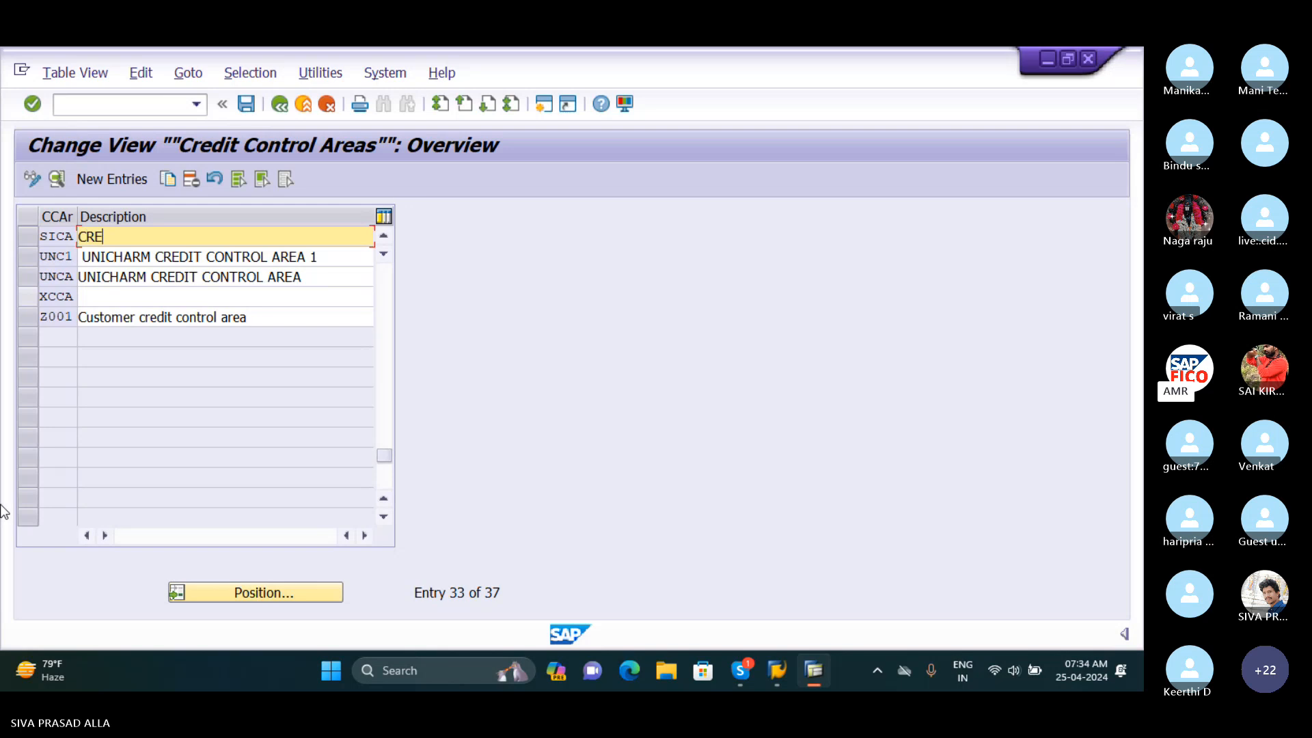
{"action": "type", "text": "DIT CONTROL A"}
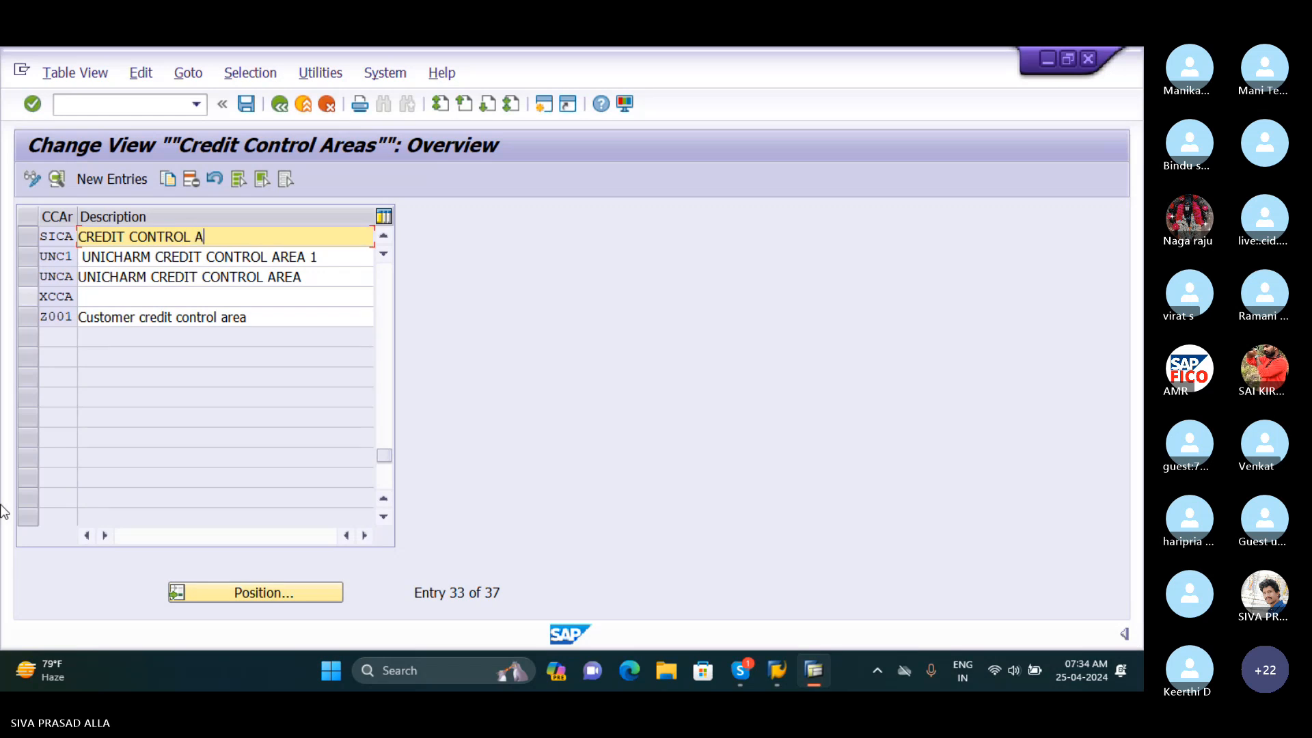
{"action": "type", "text": "REA SIVA"}
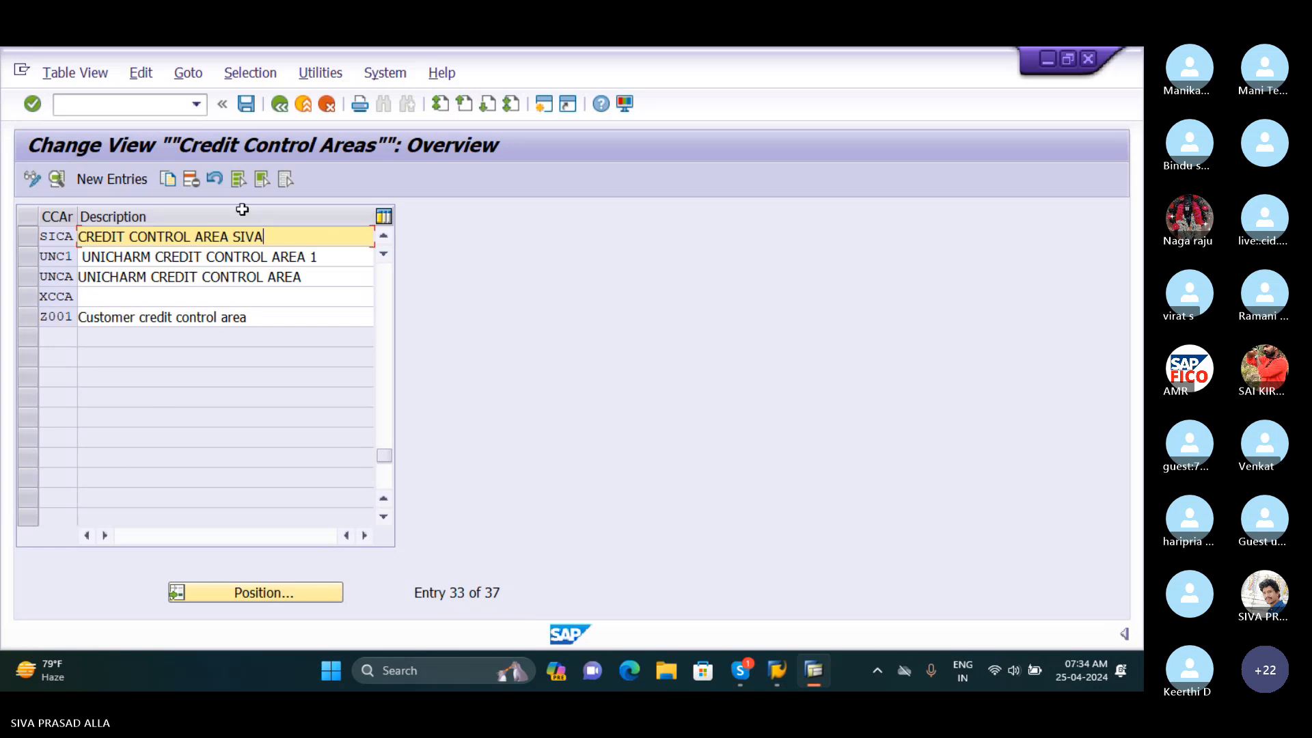
{"action": "left_click", "coordinate": [245, 105]}
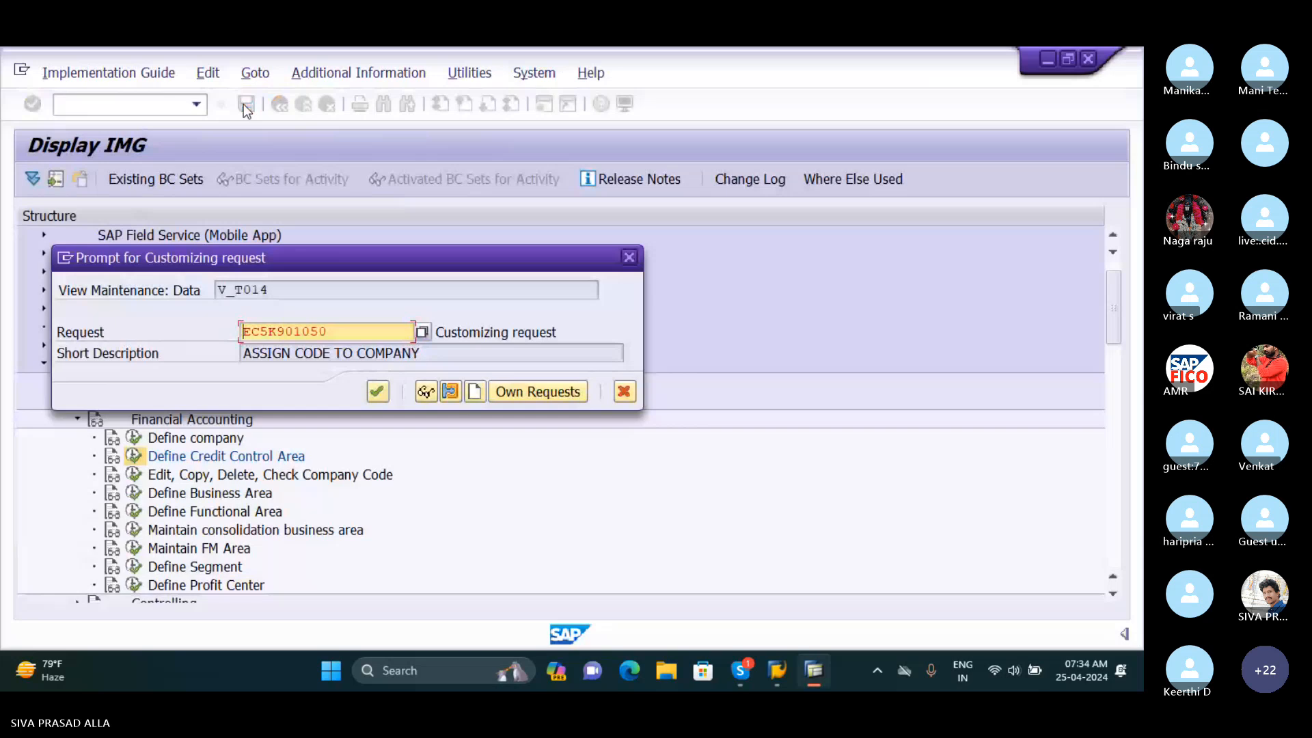
{"action": "left_click", "coordinate": [378, 391]}
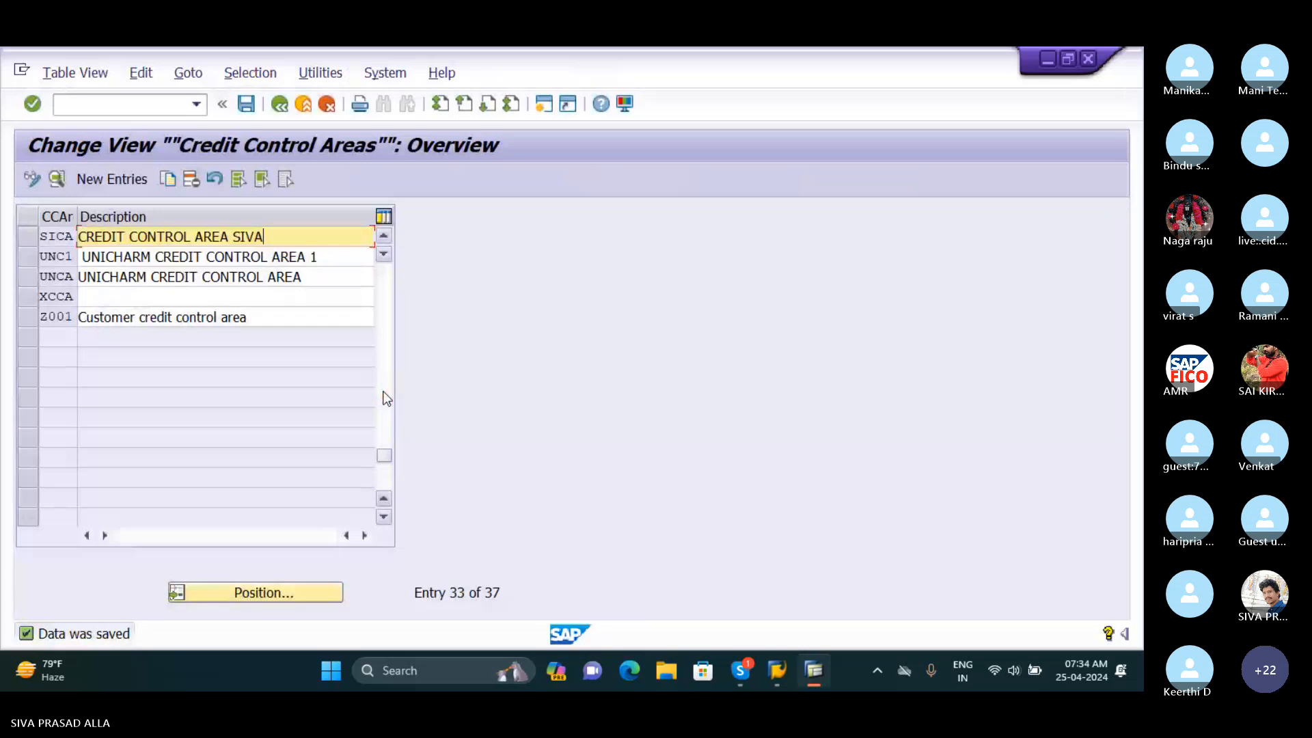
{"action": "mouse_move", "coordinate": [126, 653]}
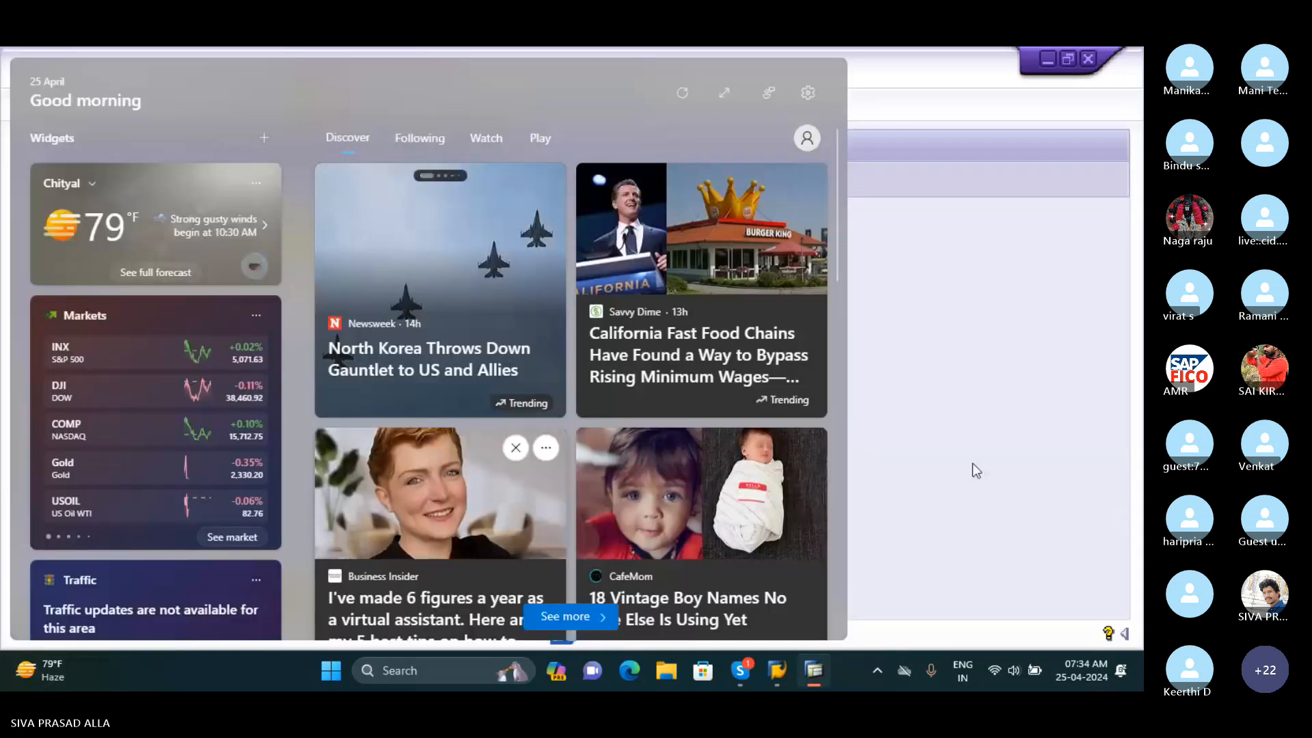
{"action": "left_click", "coordinate": [973, 463]}
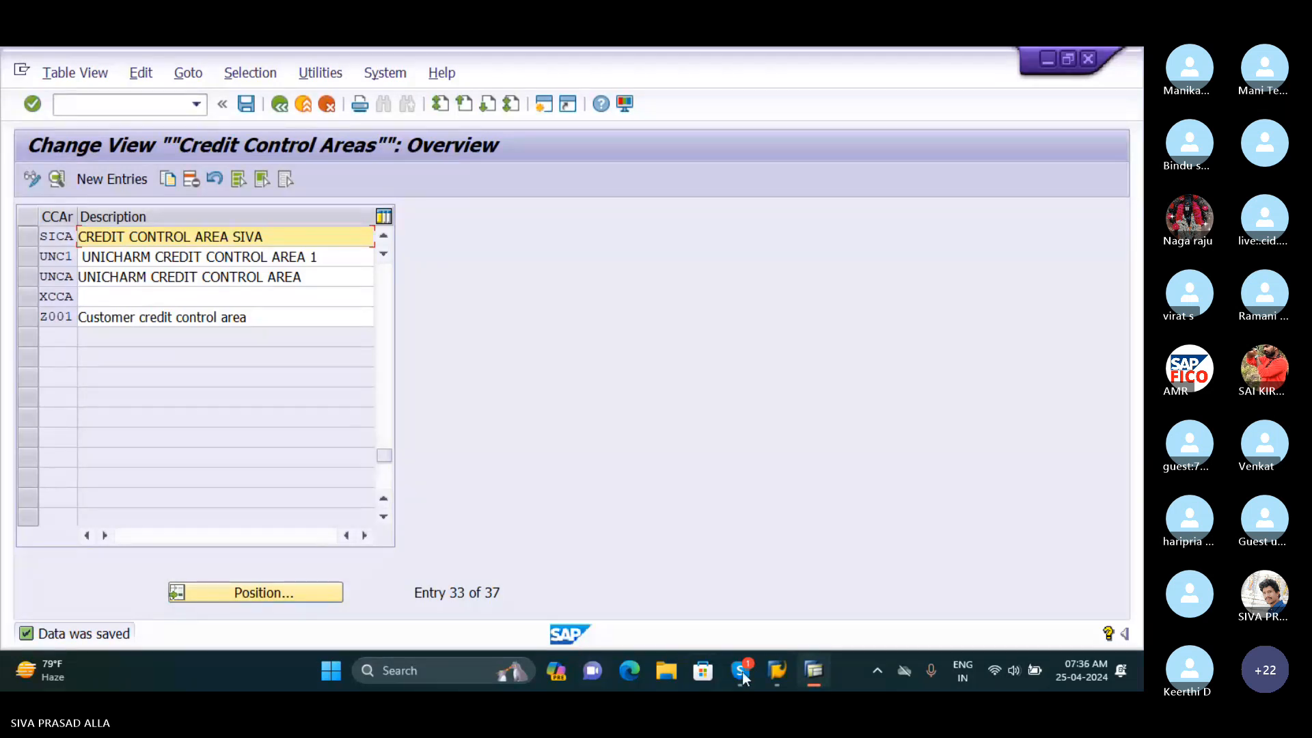
Open the details of credit control area SICA, set its currency to INR, and save the change
{"action": "mouse_move", "coordinate": [742, 671]}
{"action": "double_click", "coordinate": [148, 239]}
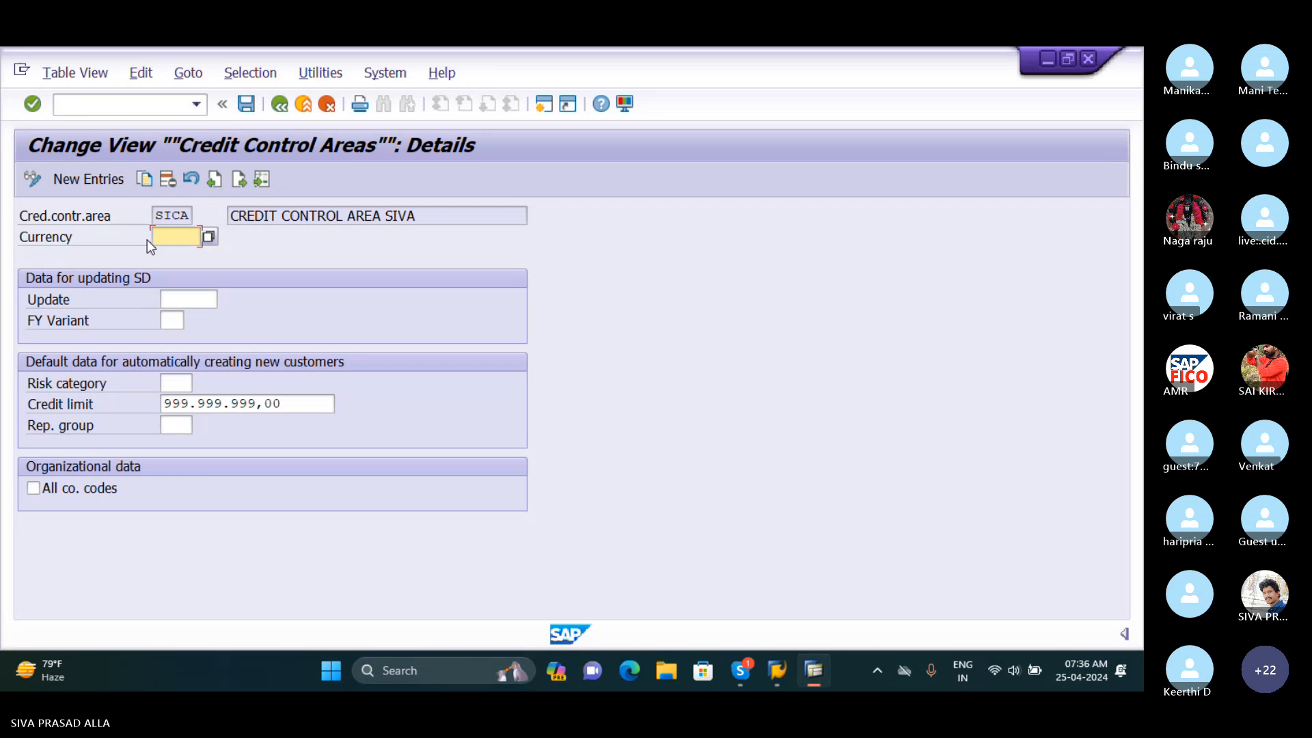
{"action": "type", "text": "I"}
{"action": "type", "text": "INR"}
{"action": "key", "text": "Tab"}
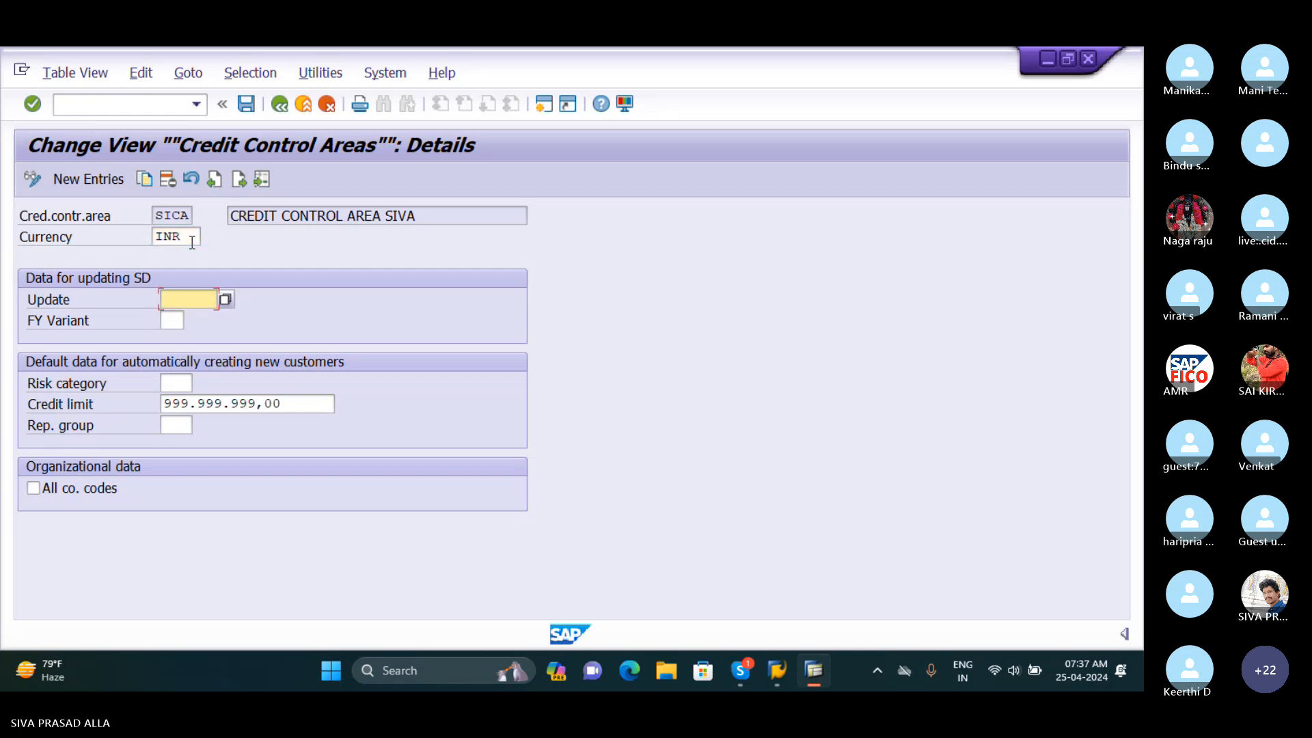
{"action": "key", "text": "ctrl+s"}
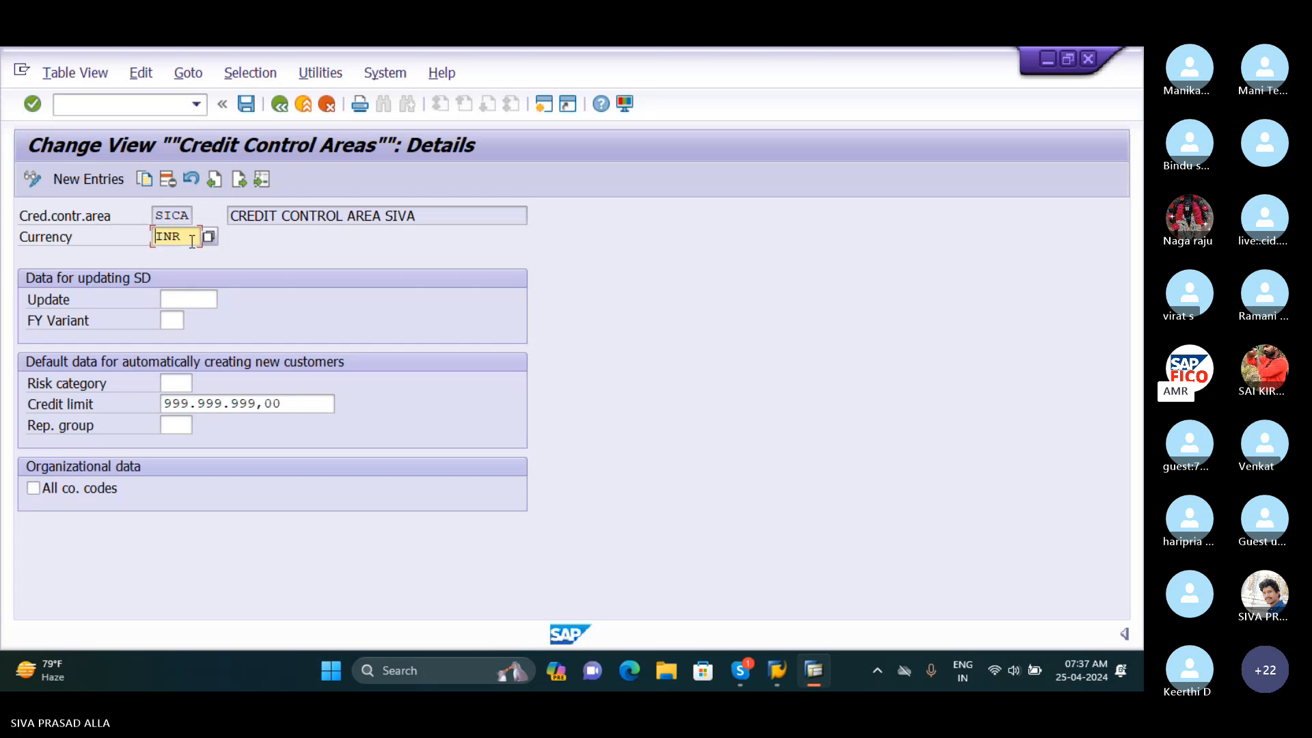
{"action": "left_click", "coordinate": [246, 105]}
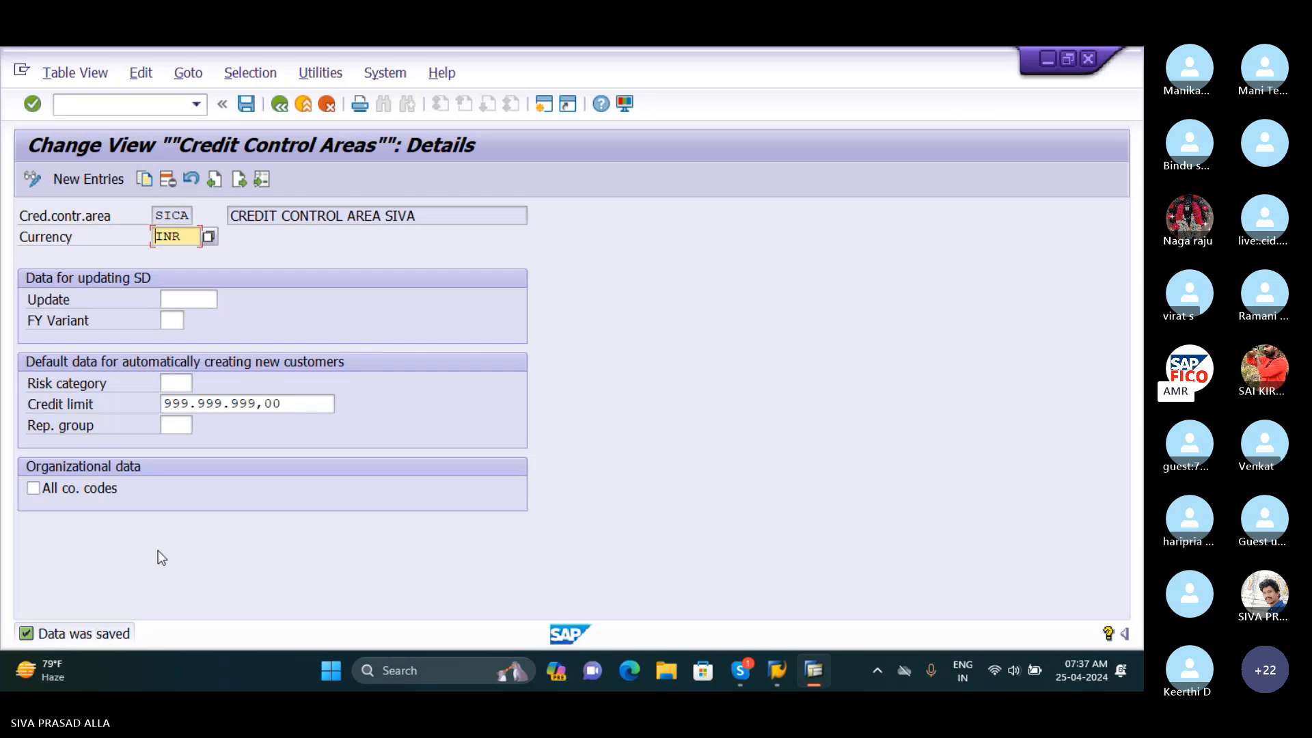
{"action": "left_click", "coordinate": [281, 108]}
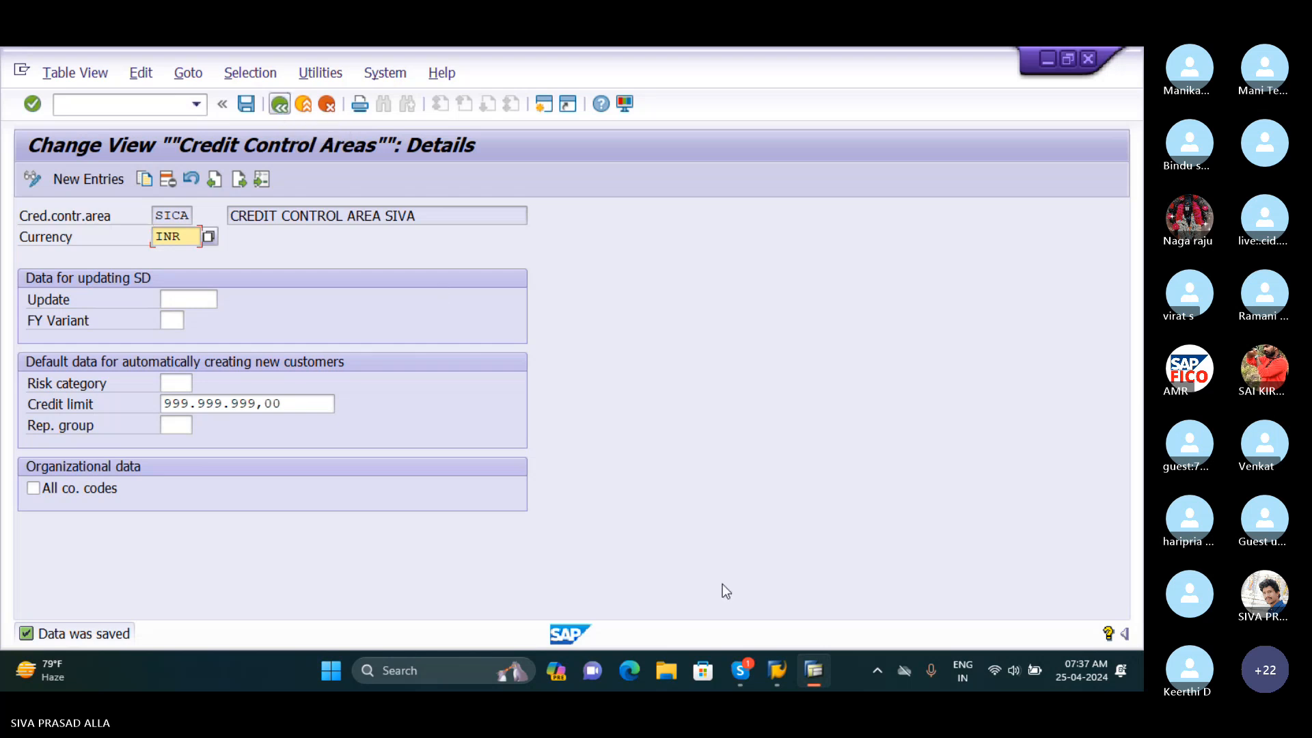
Leave the credit control areas and open the activity for assigning company codes to credit control areas under Enterprise Structure, Assignment, Financial Accounting
{"action": "mouse_move", "coordinate": [756, 678]}
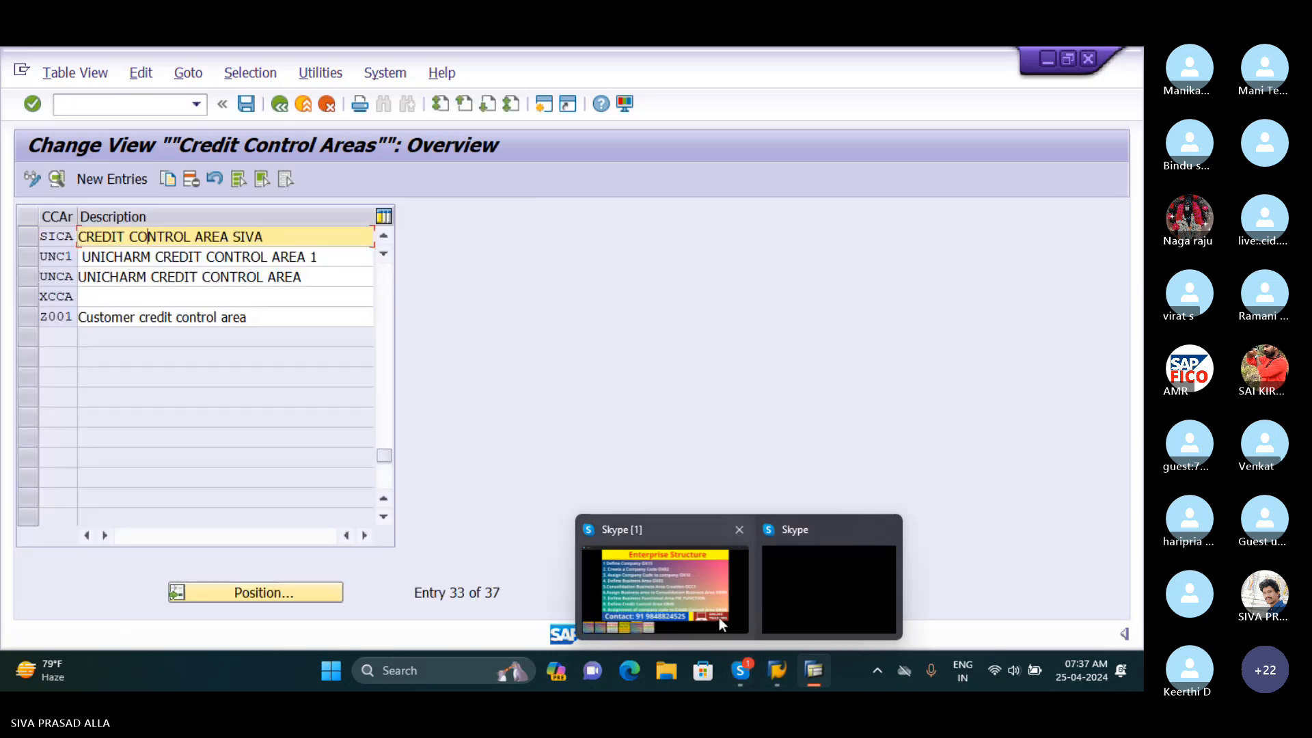
{"action": "mouse_move", "coordinate": [719, 617]}
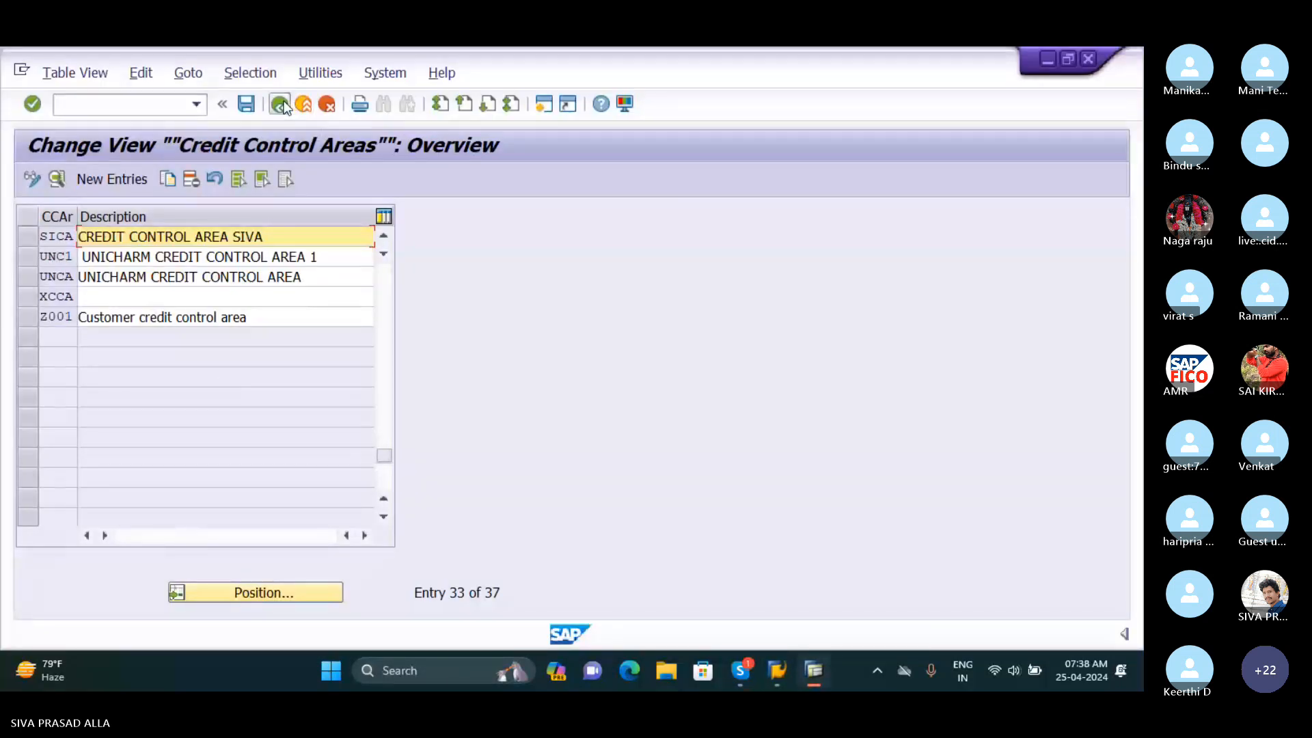
{"action": "left_click", "coordinate": [281, 104]}
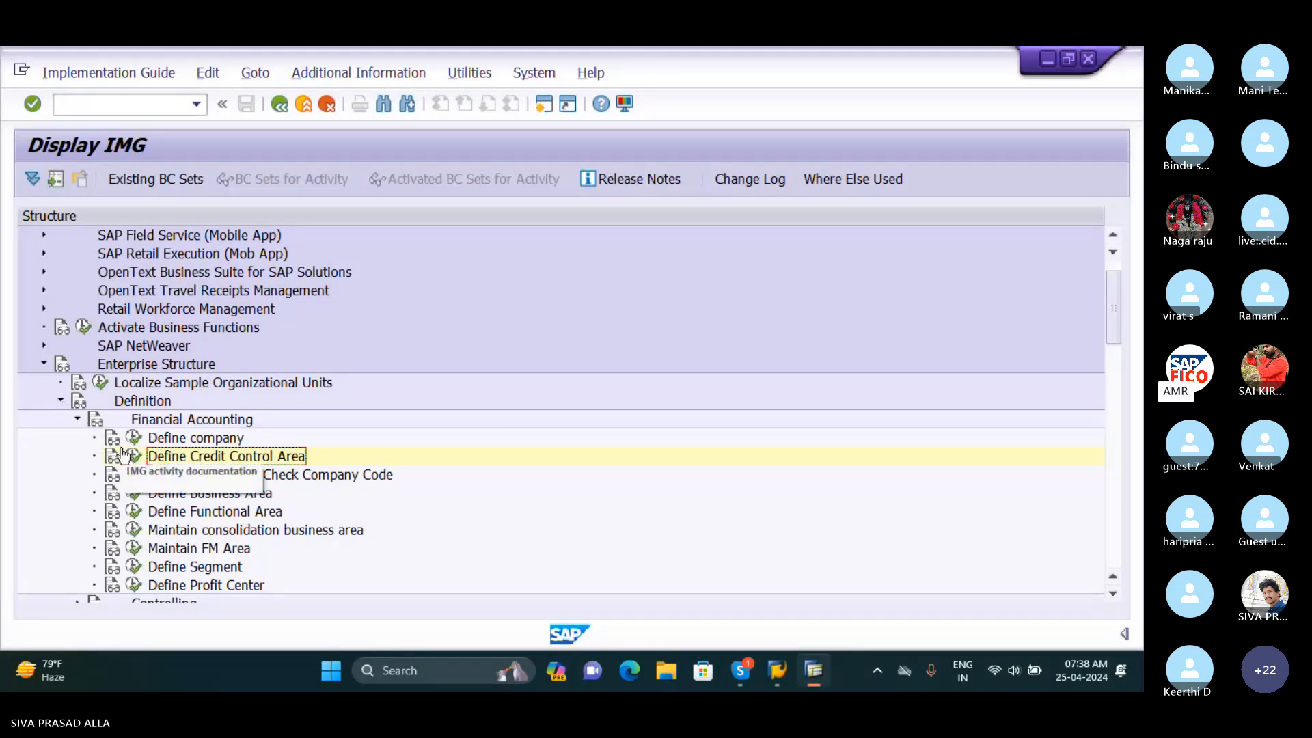
{"action": "scroll", "coordinate": [196, 484], "scroll_direction": "down", "scroll_amount": 2}
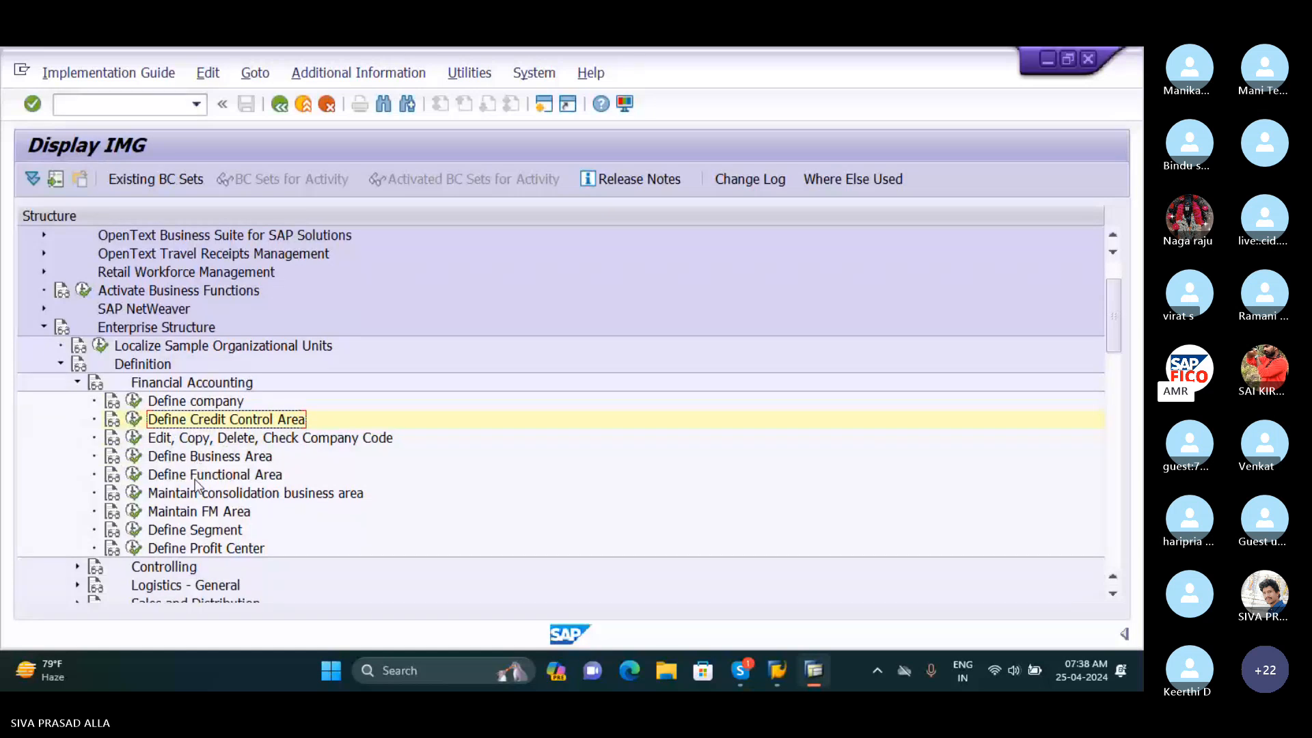
{"action": "left_click", "coordinate": [61, 365]}
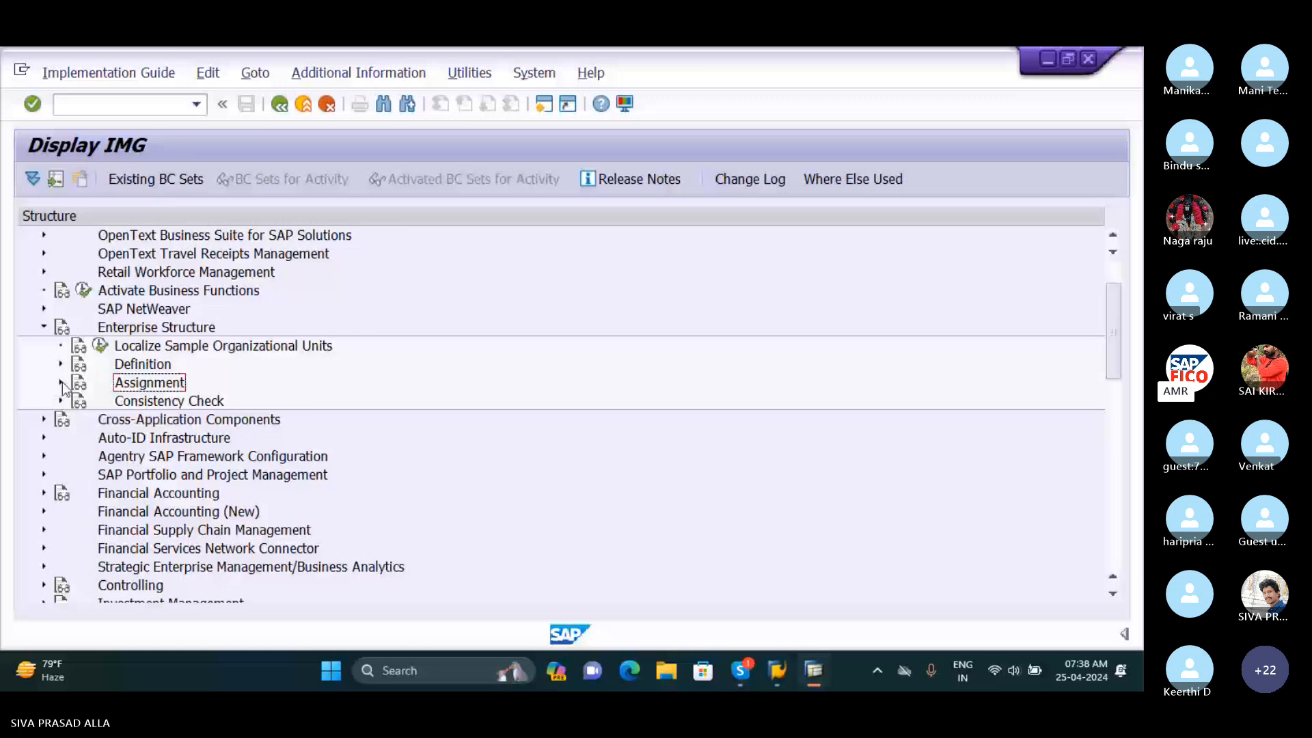
{"action": "left_click", "coordinate": [62, 383]}
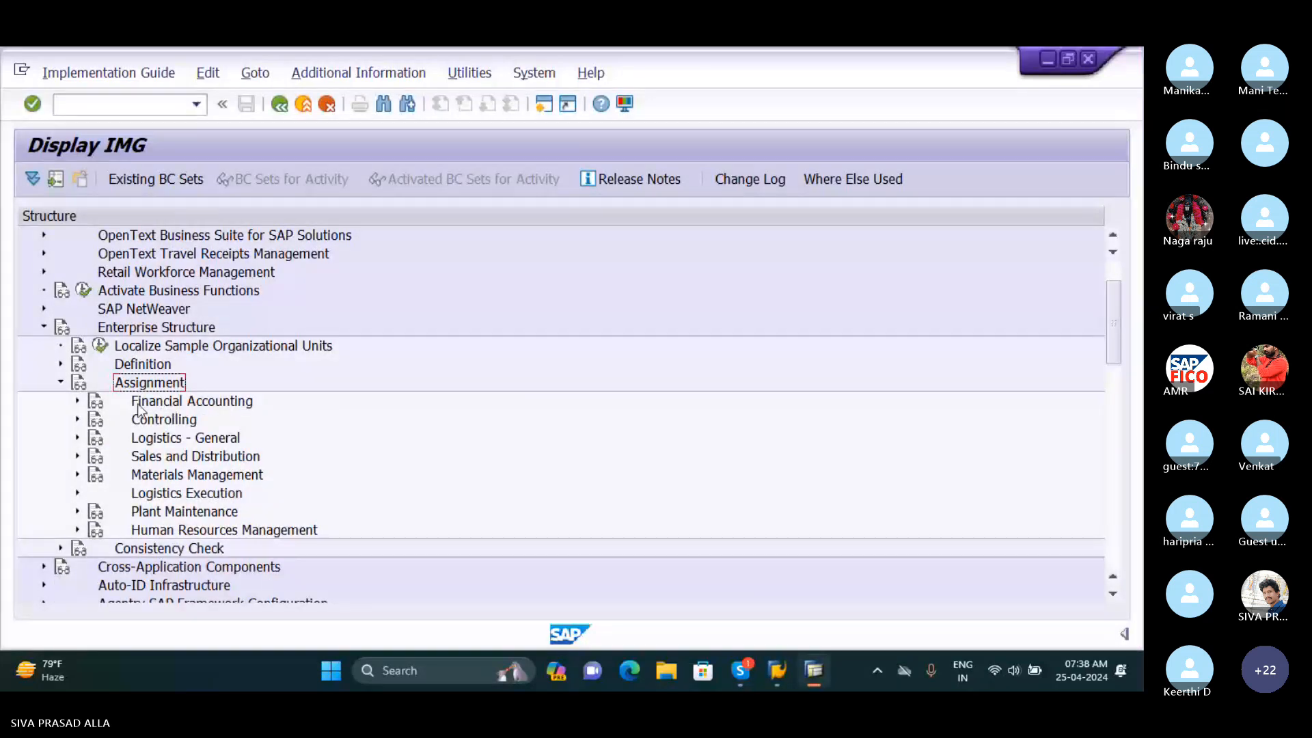
{"action": "left_click", "coordinate": [78, 402]}
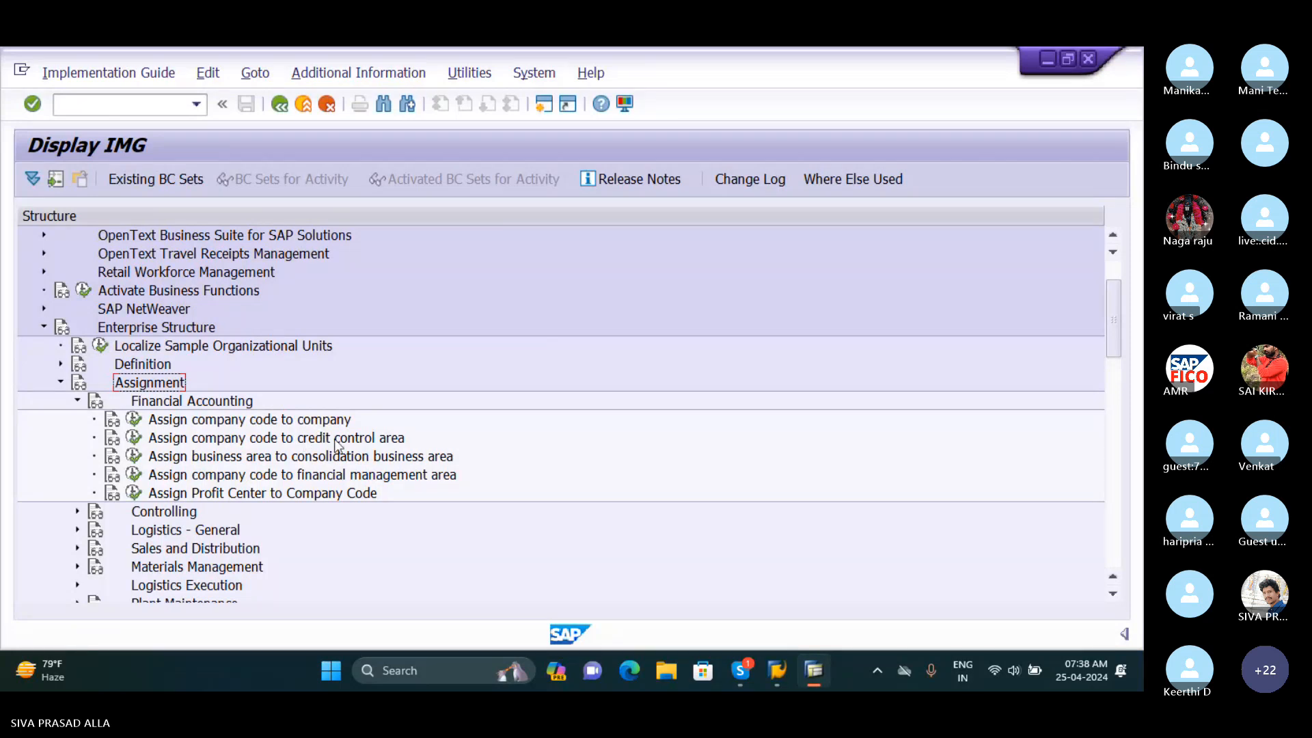
{"action": "left_click", "coordinate": [135, 439]}
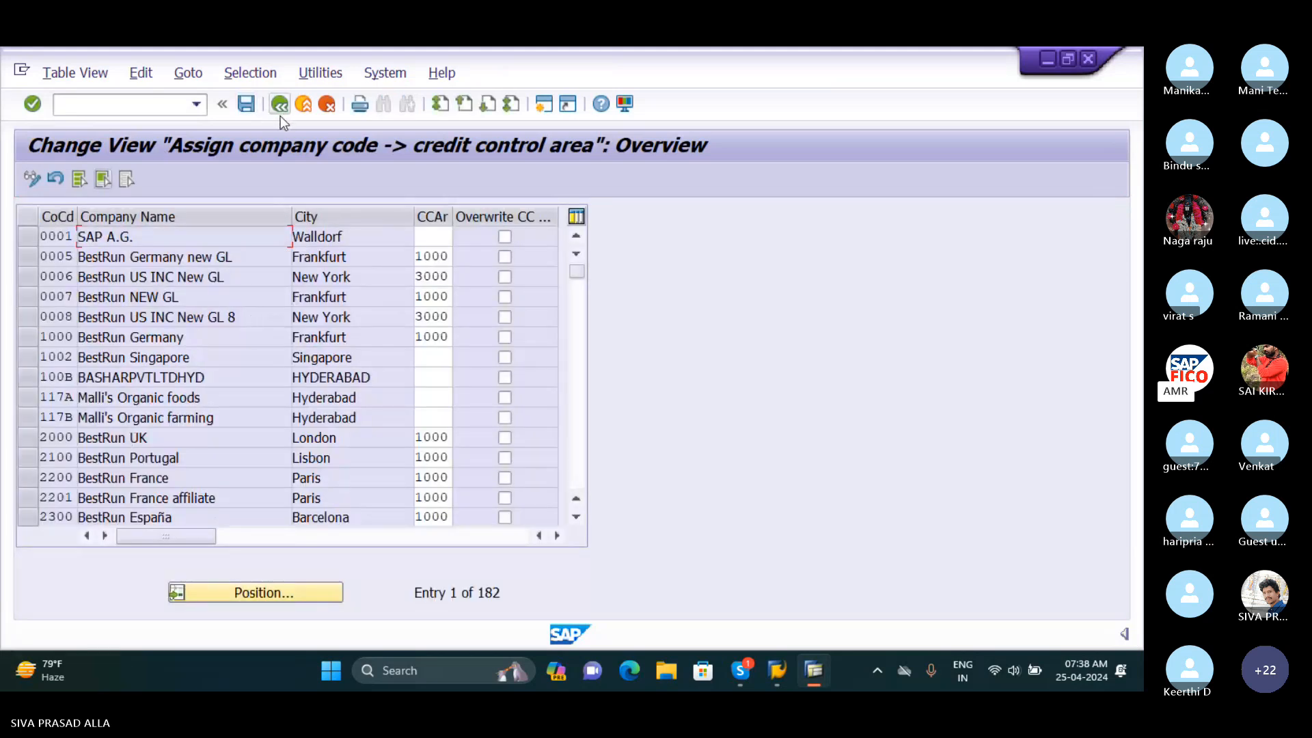
Position the company code assignment list at company code SIVA
{"action": "left_click", "coordinate": [273, 600]}
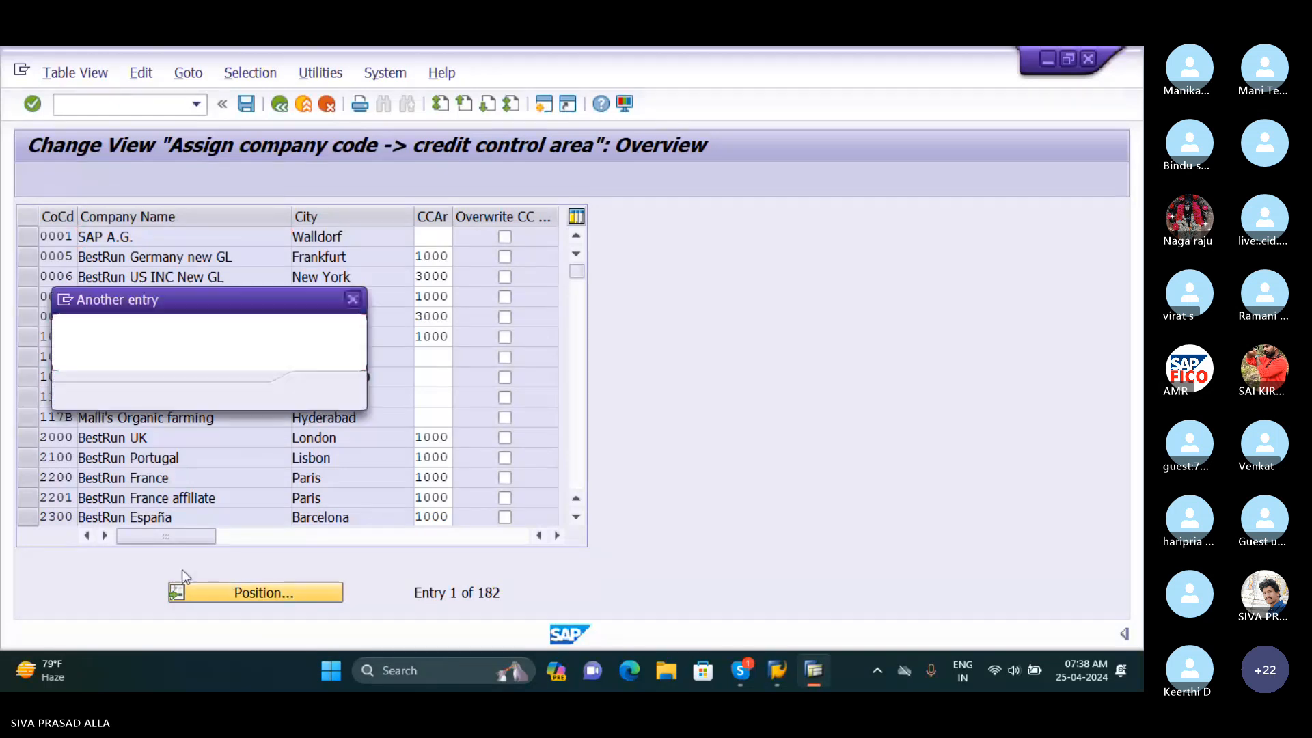
{"action": "type", "text": "SI"}
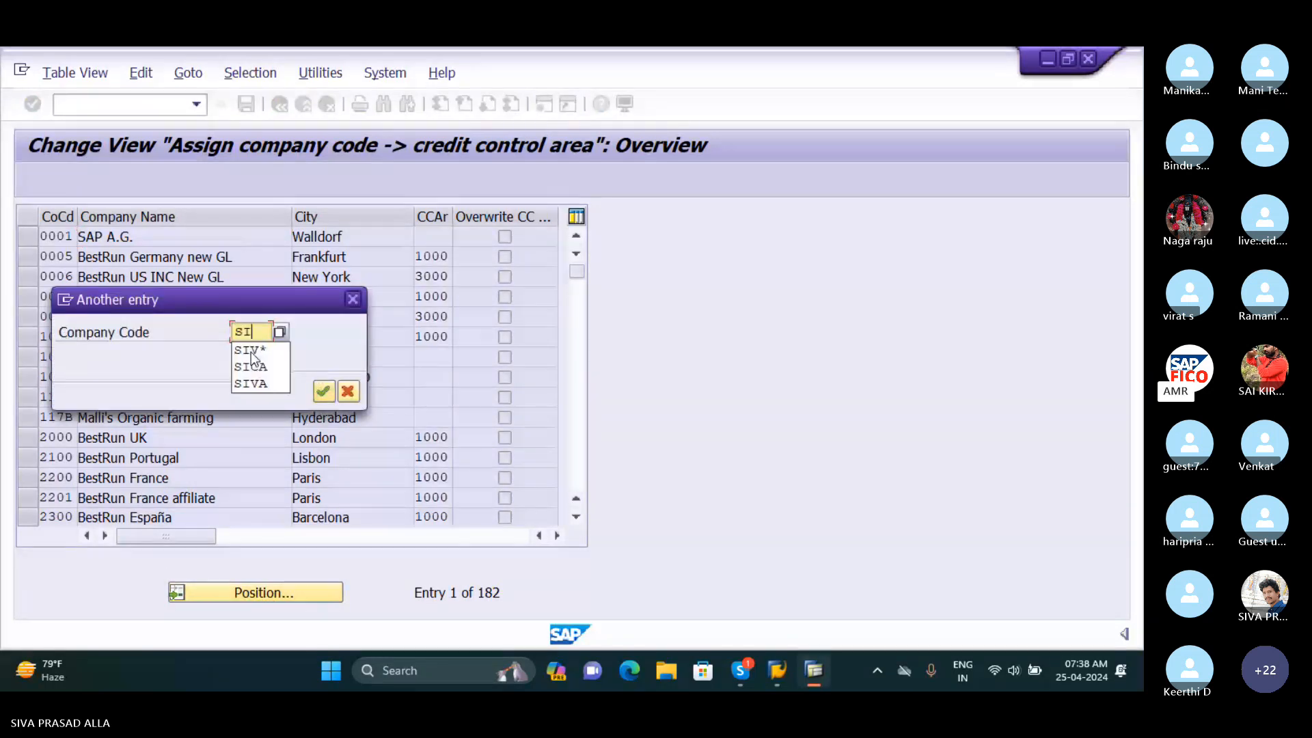
{"action": "type", "text": "V"}
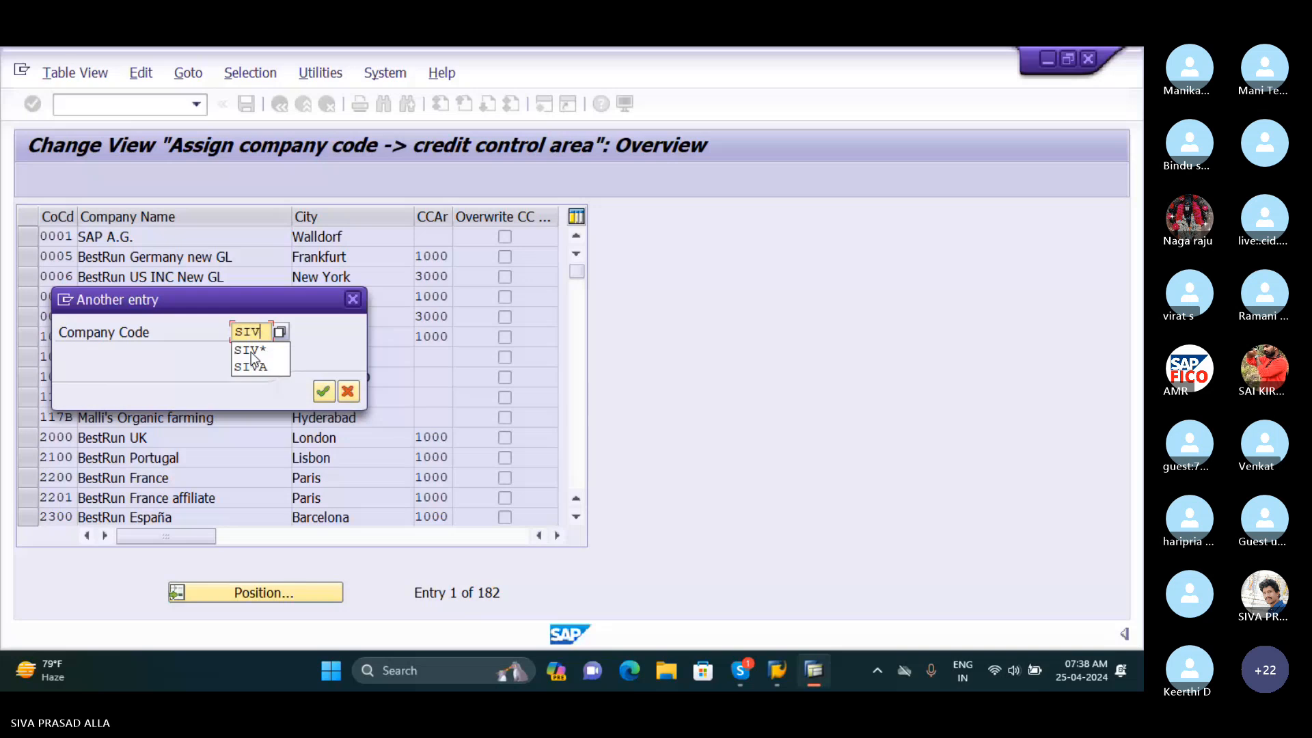
{"action": "type", "text": "A"}
{"action": "left_click", "coordinate": [324, 392]}
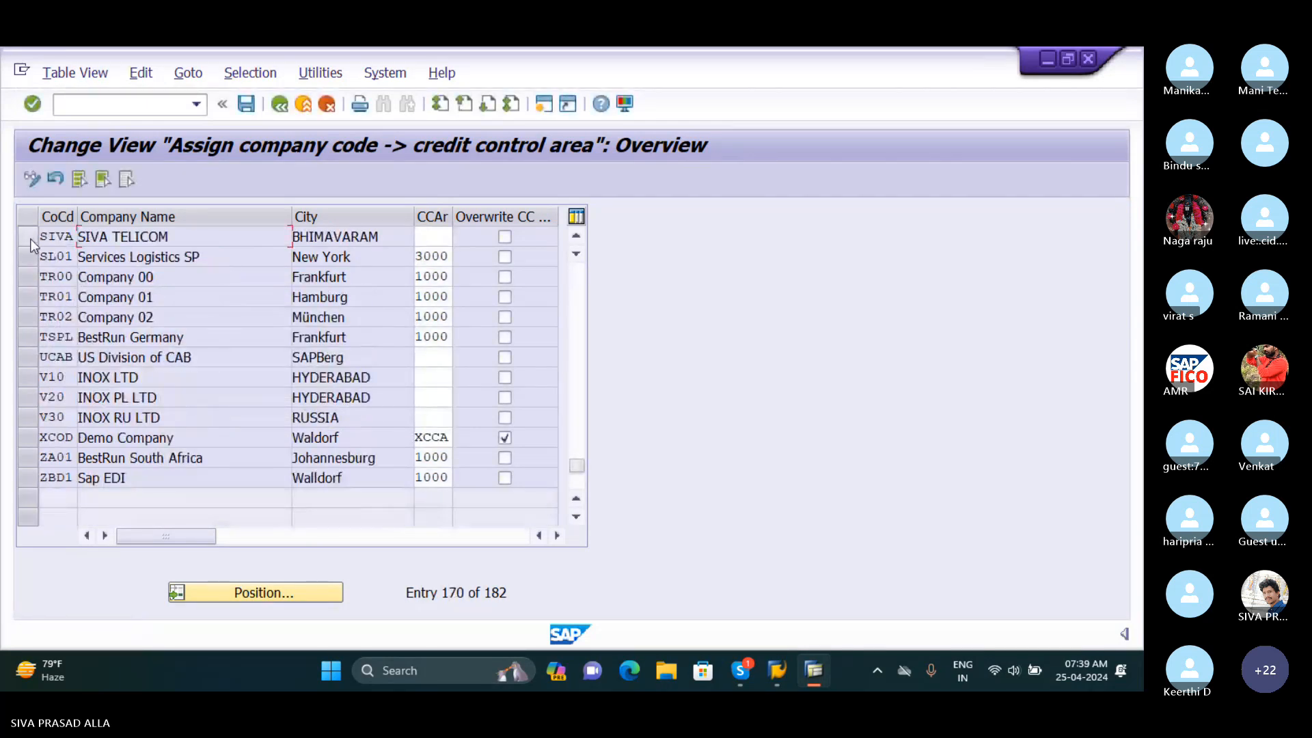
Assign credit control area SICA to company code SIVA from the list of possible values and save under the proposed customizing request
{"action": "left_click", "coordinate": [30, 238]}
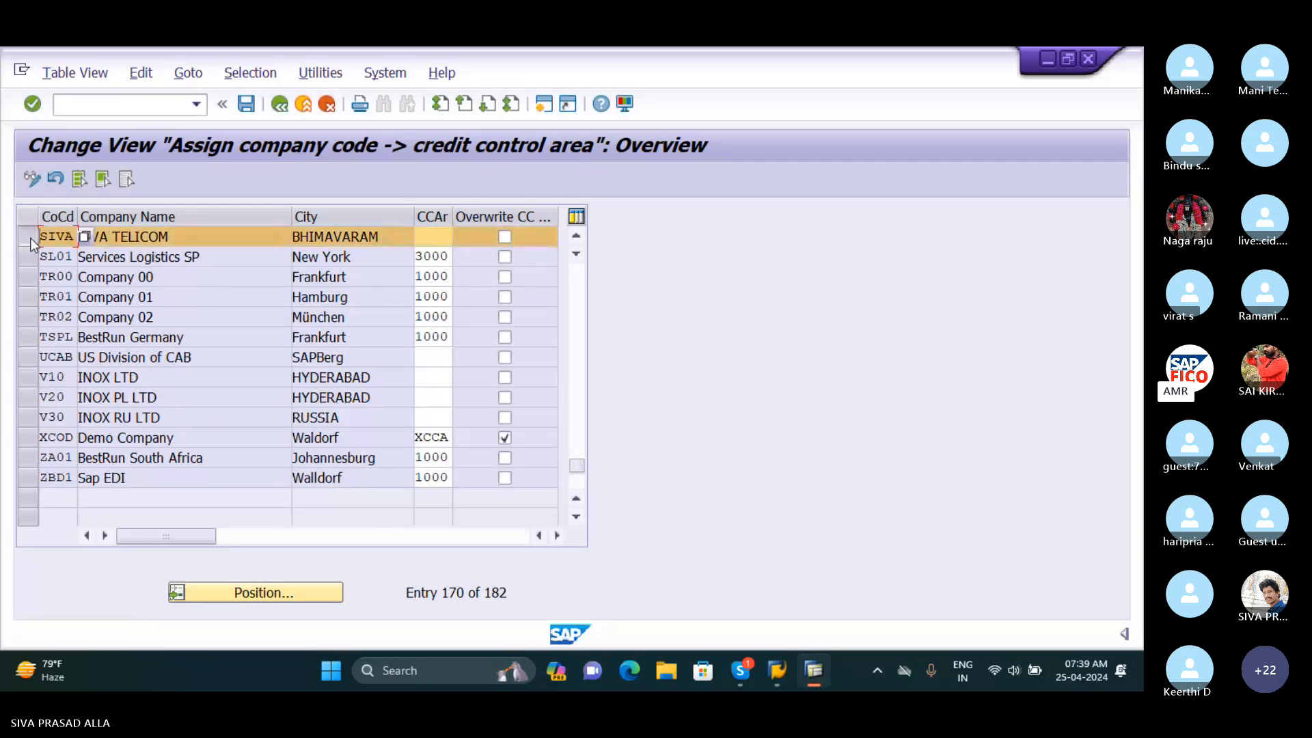
{"action": "left_click", "coordinate": [433, 231]}
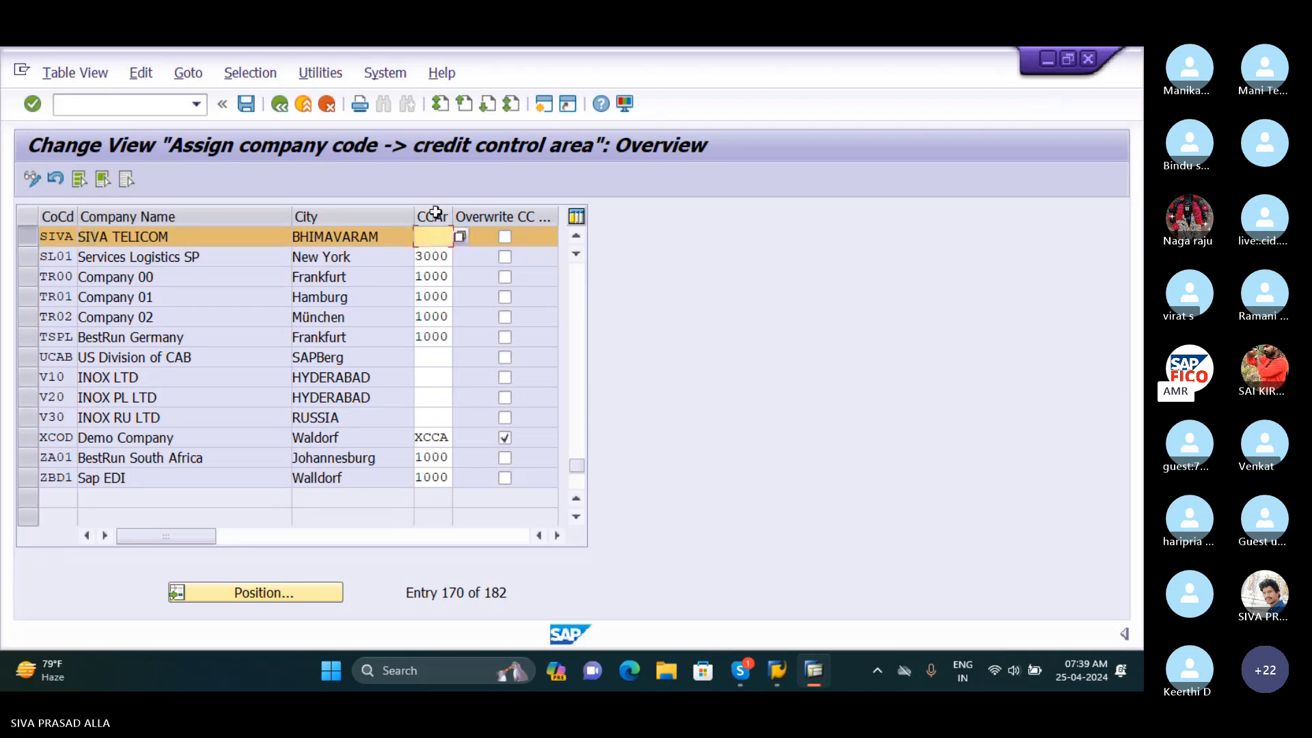
{"action": "left_click", "coordinate": [460, 237]}
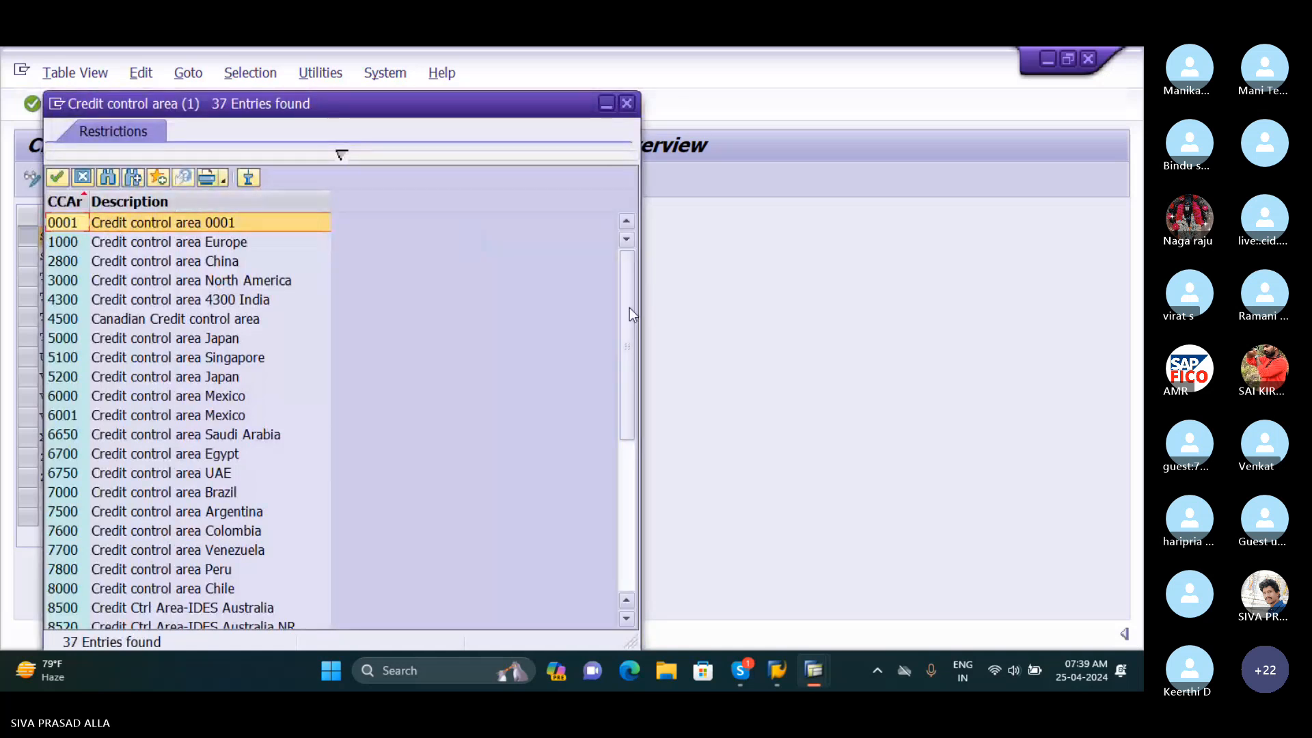
{"action": "left_click_drag", "start_coordinate": [629, 307], "coordinate": [624, 444]}
{"action": "left_click", "coordinate": [63, 571]}
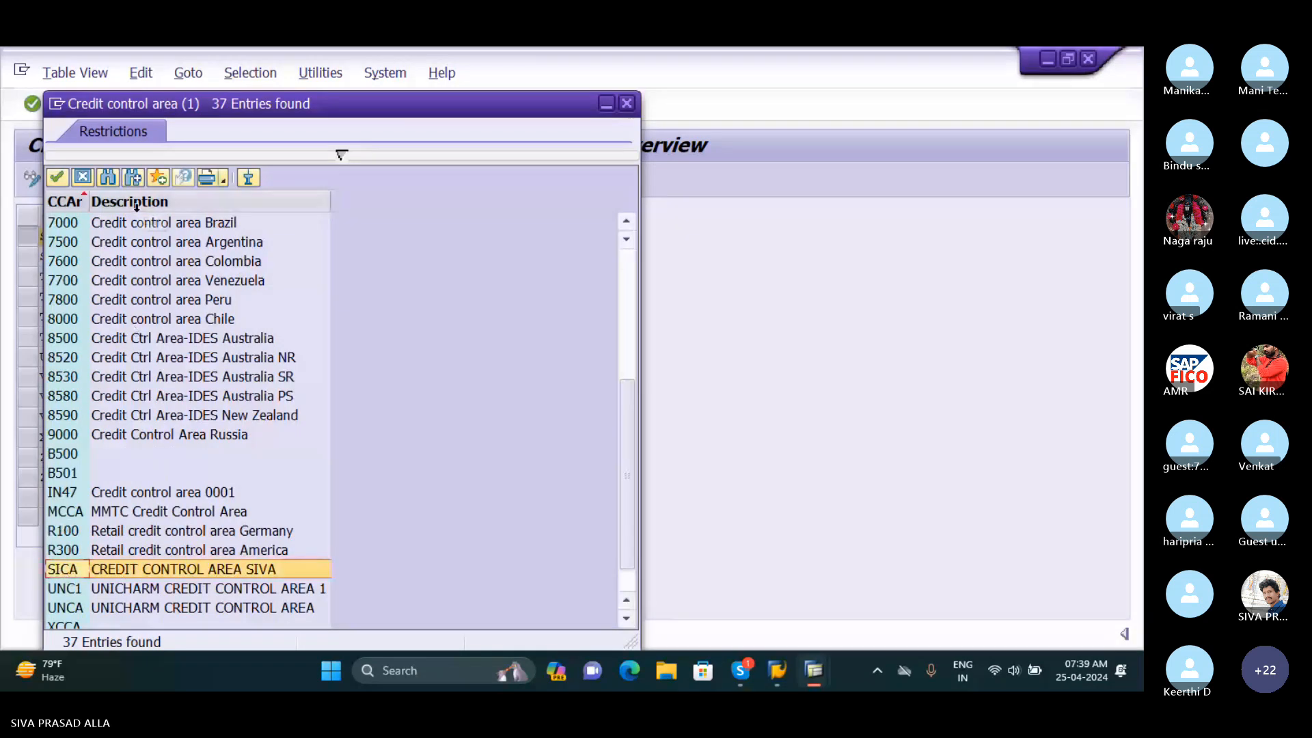
{"action": "left_click", "coordinate": [56, 179]}
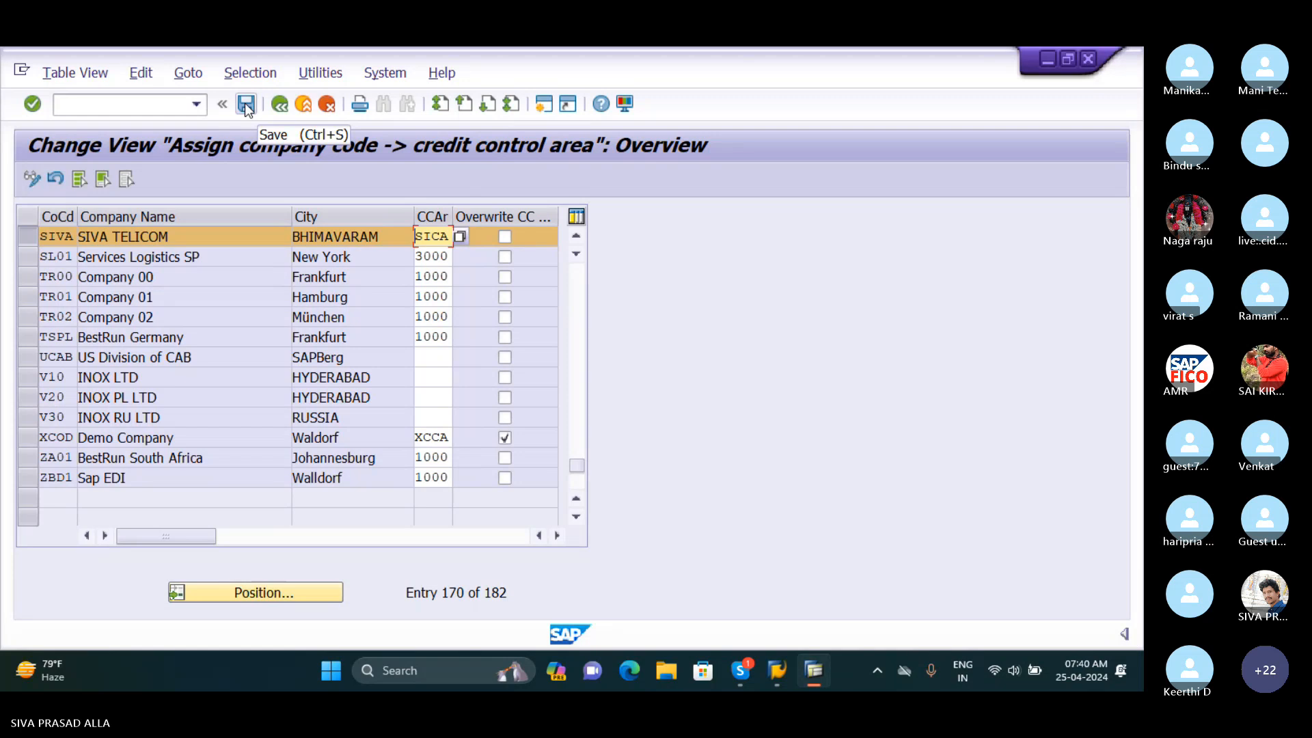
{"action": "left_click", "coordinate": [245, 105]}
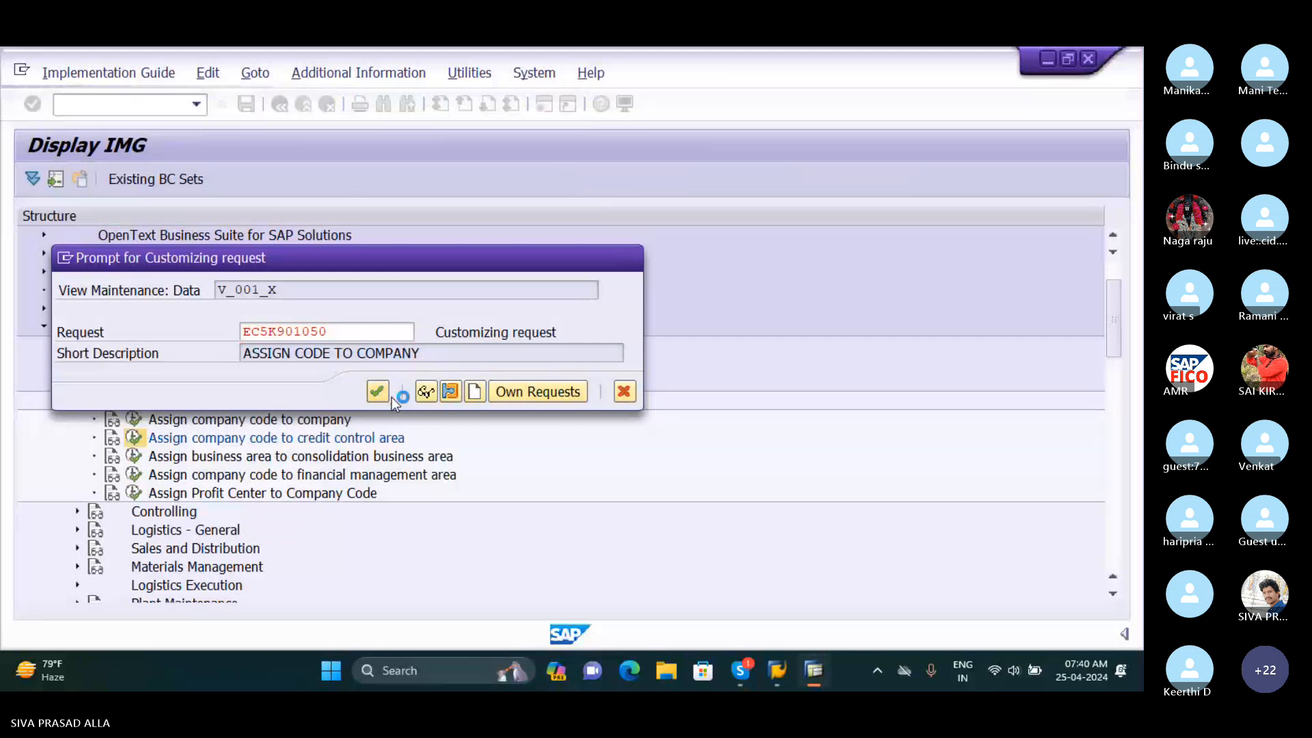
{"action": "left_click", "coordinate": [387, 394]}
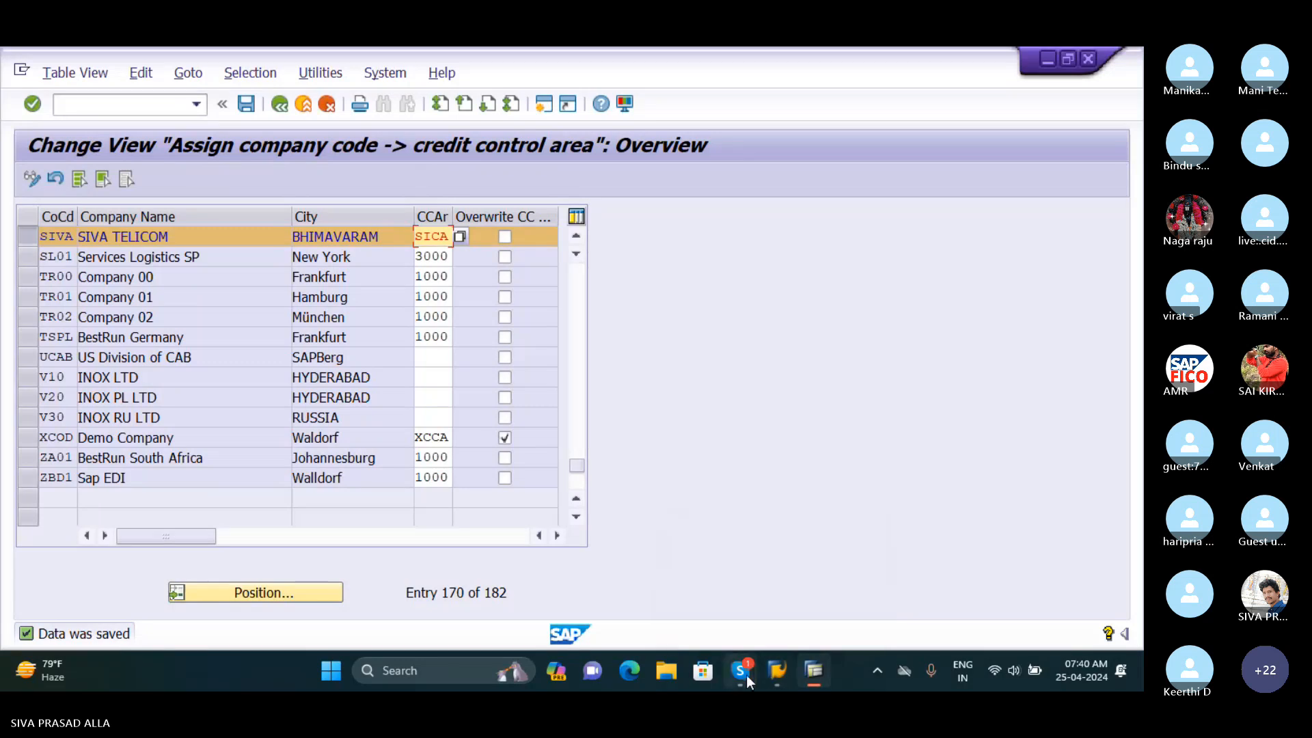
Switch to the Skype window showing the Enterprise Structure slide to check the list of configuration steps
{"action": "mouse_move", "coordinate": [746, 675]}
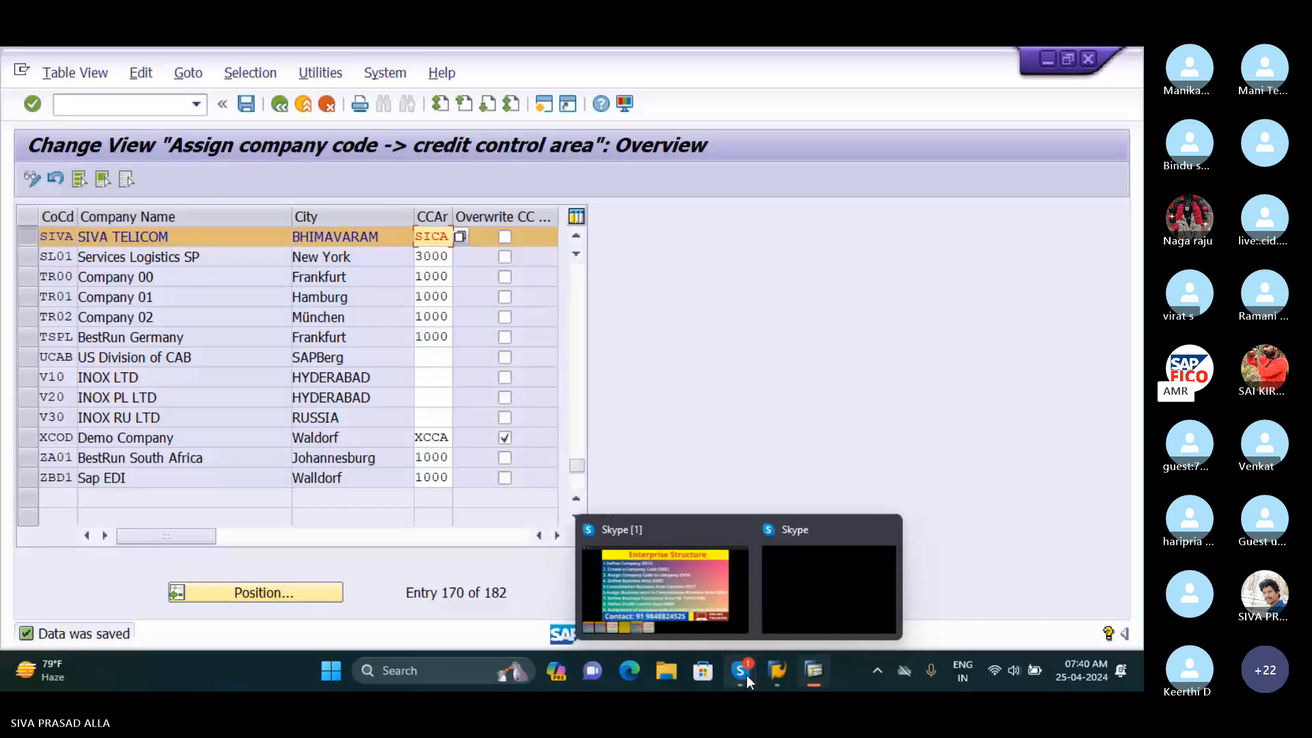
{"action": "left_click", "coordinate": [747, 676]}
{"action": "left_click", "coordinate": [718, 599]}
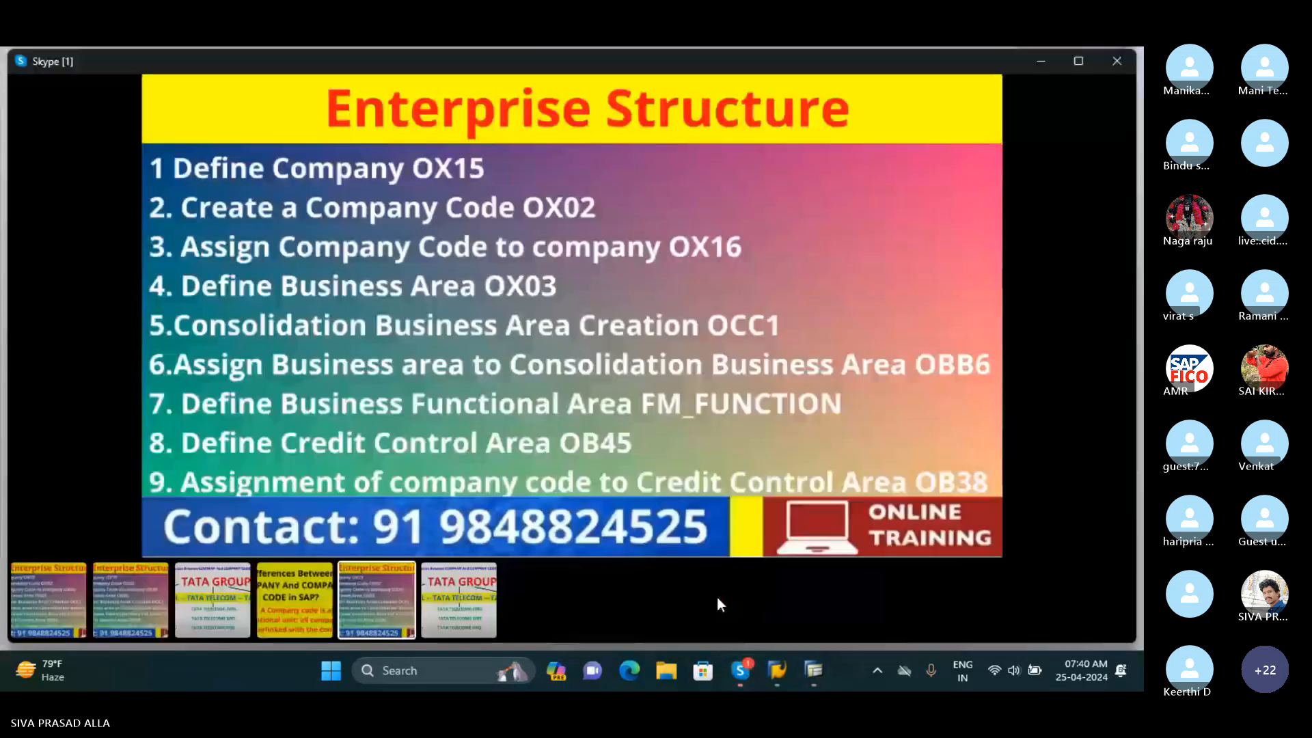